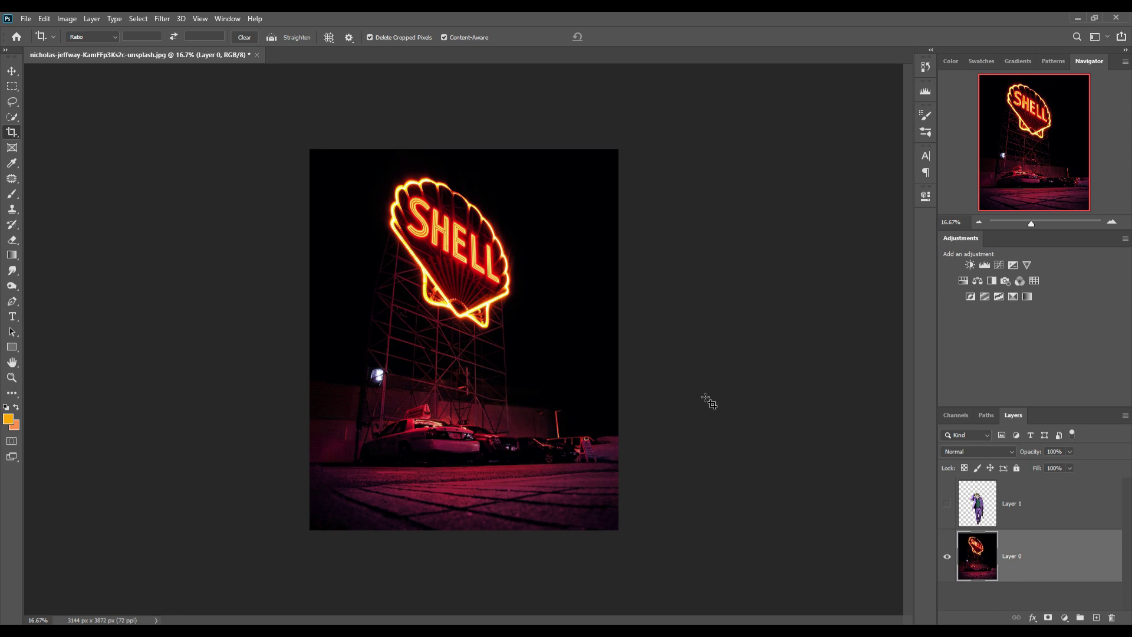
# Reveal the Joker on Layer 1, nudge him slightly into place, then select Layer 0
pyautogui.click(12, 71)
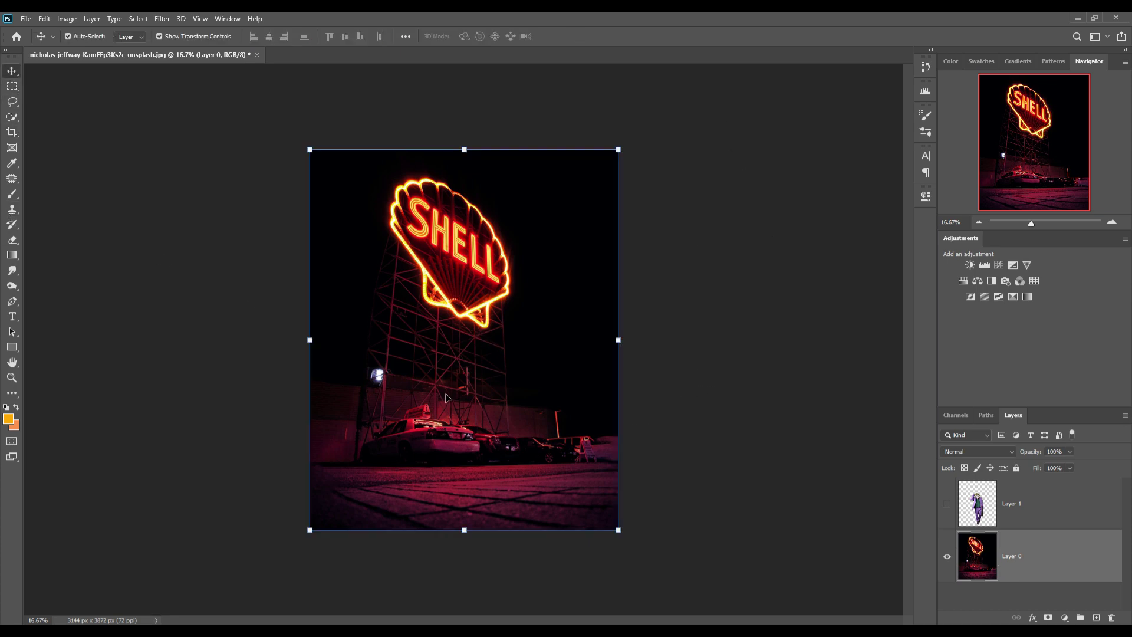
pyautogui.click(948, 503)
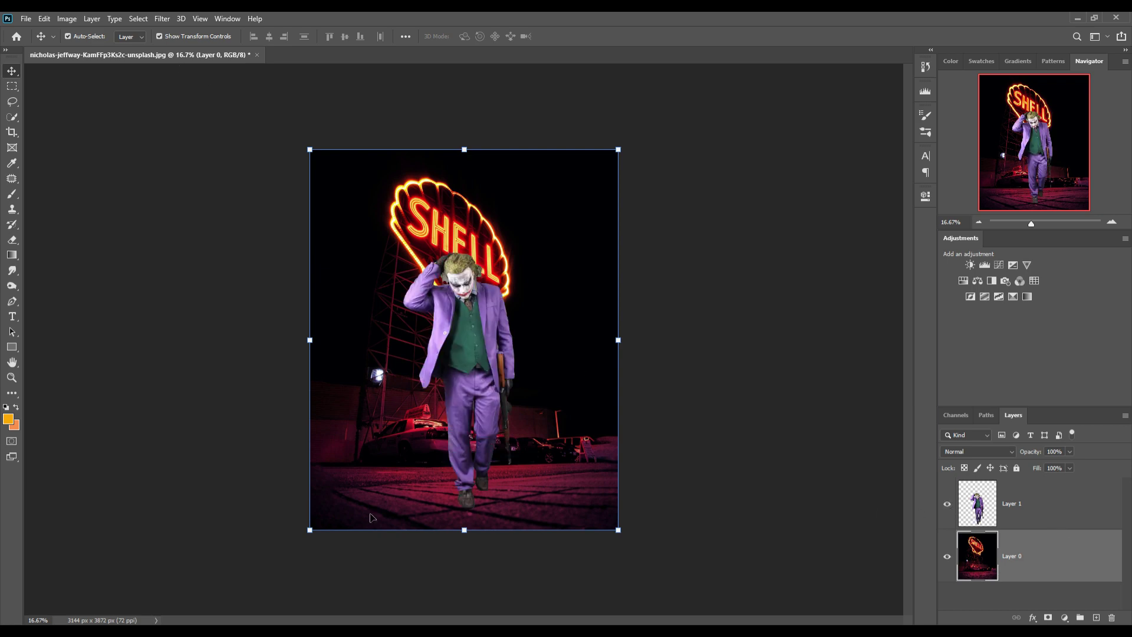
pyautogui.click(462, 345)
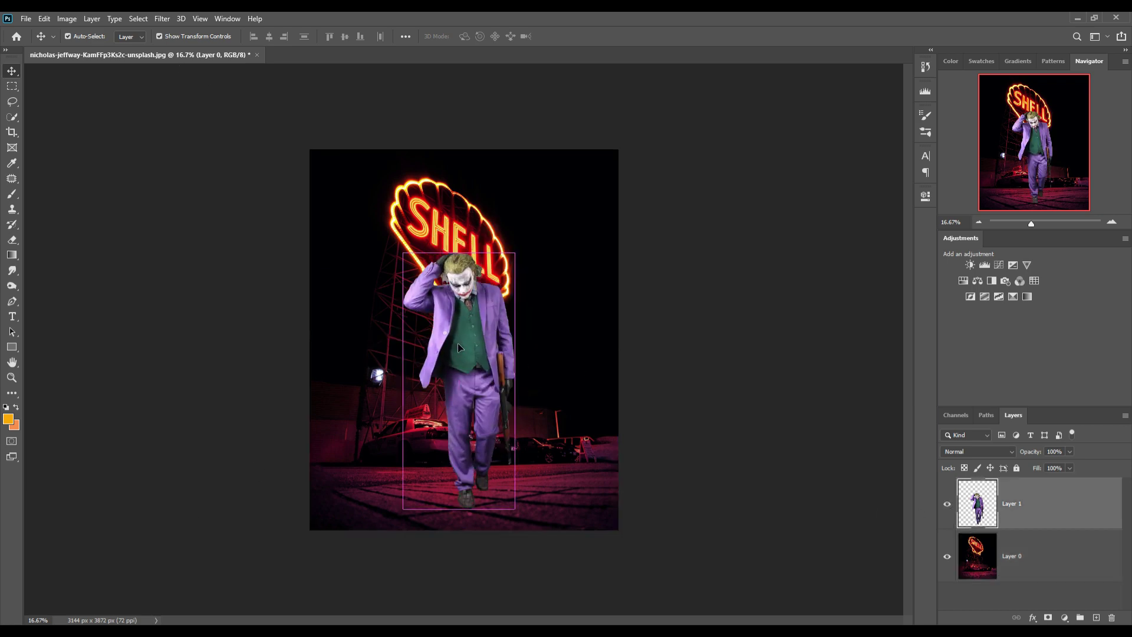
pyautogui.moveTo(472, 379); pyautogui.dragTo(476, 383)
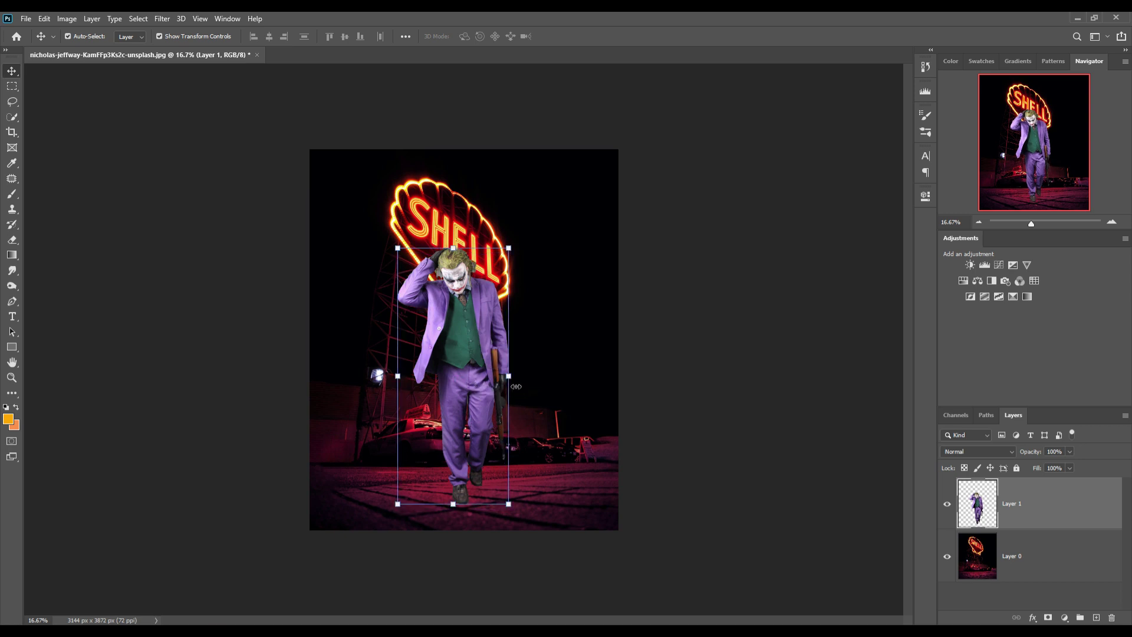
pyautogui.click(1041, 563)
# On a new layer, paint a black dab near the Joker's feet with a 300 px, 100% brush
pyautogui.click(1098, 617)
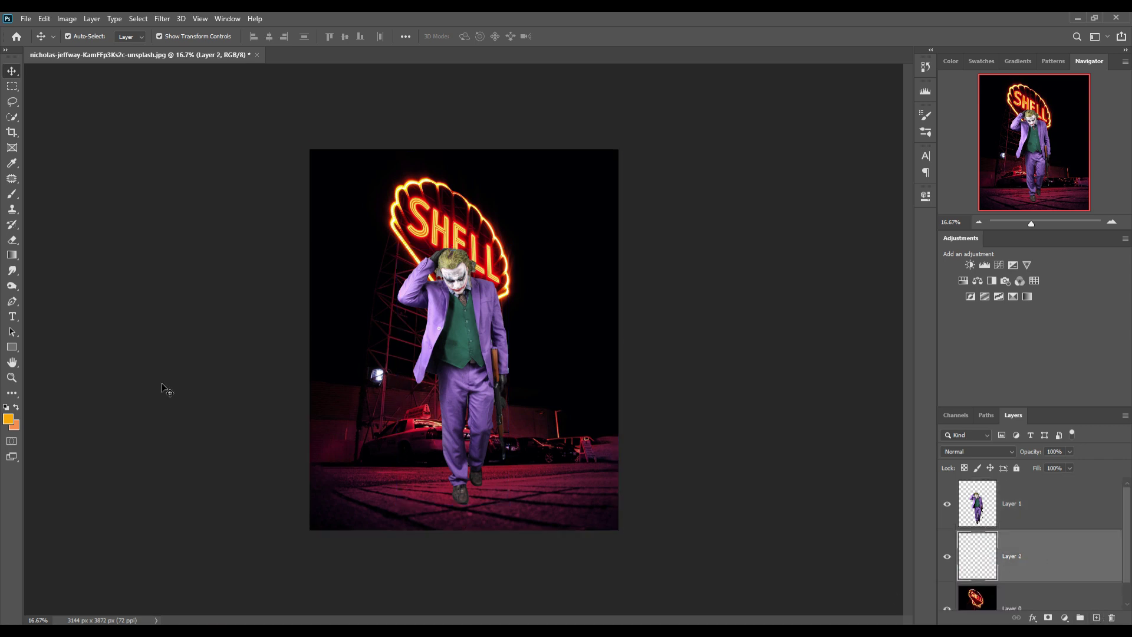
pyautogui.click(12, 194)
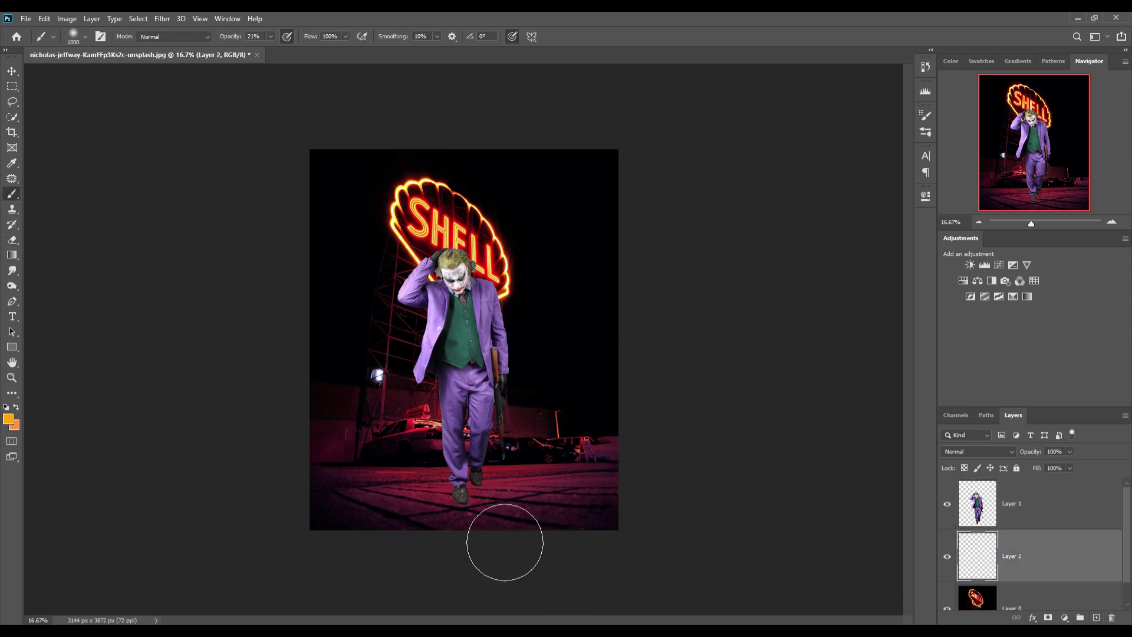
pyautogui.click(8, 419)
pyautogui.click(859, 502)
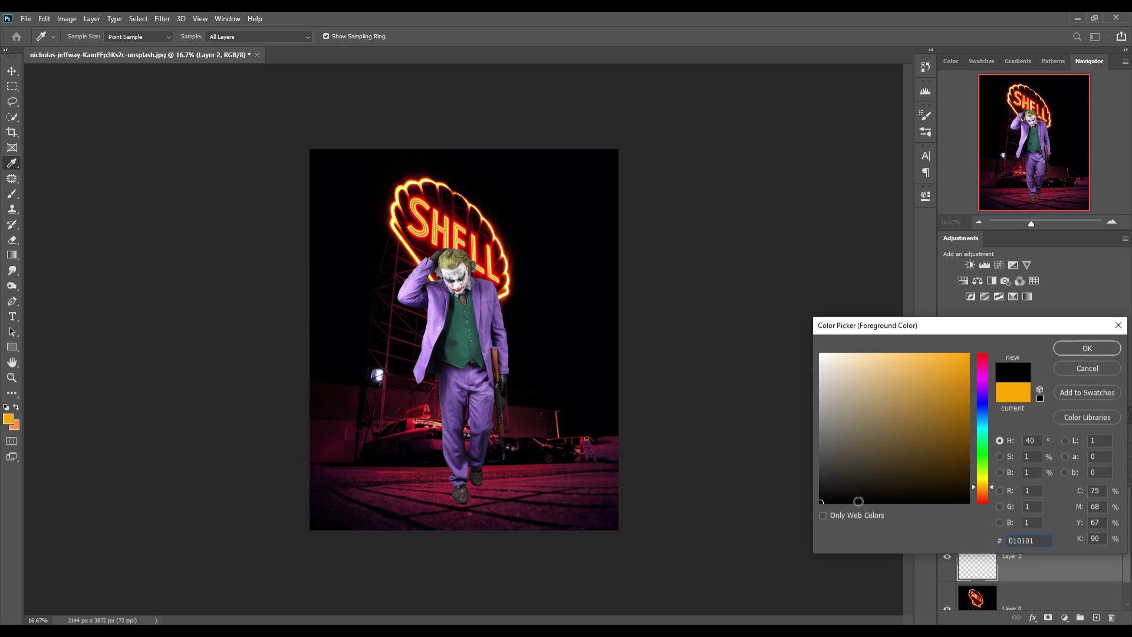
pyautogui.click(1088, 348)
pyautogui.press('[')
pyautogui.press('[')
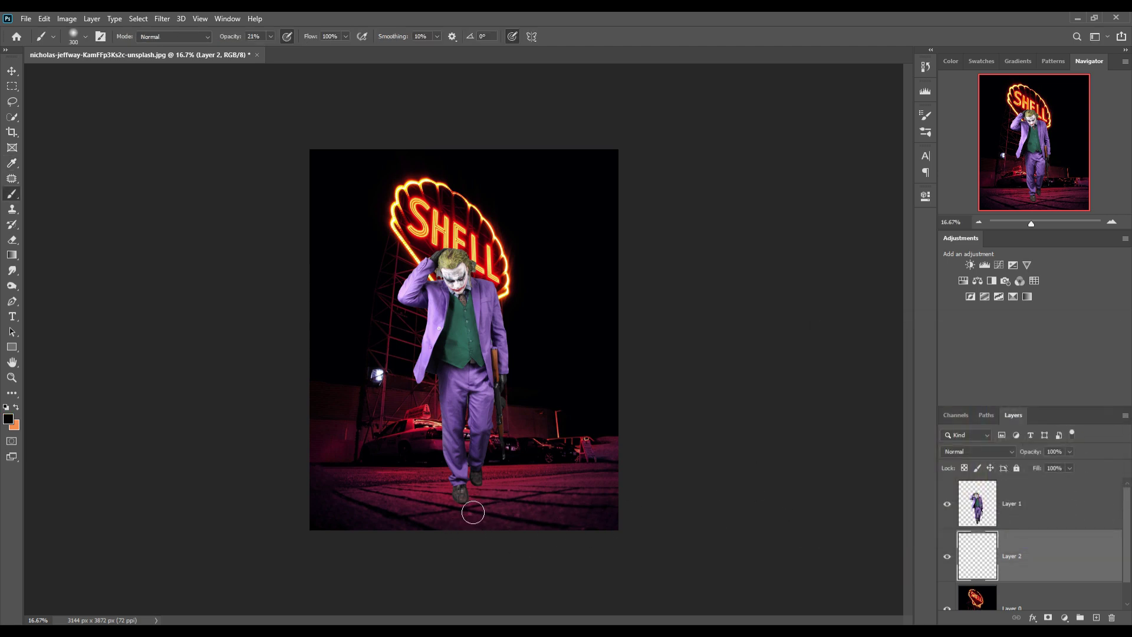
pyautogui.click(271, 36)
pyautogui.moveTo(270, 49); pyautogui.dragTo(463, 429)
pyautogui.click(466, 510)
# Free Transform the dab wider and flatter into a ground shadow under the feet
pyautogui.hotkey('ctrl', 't')
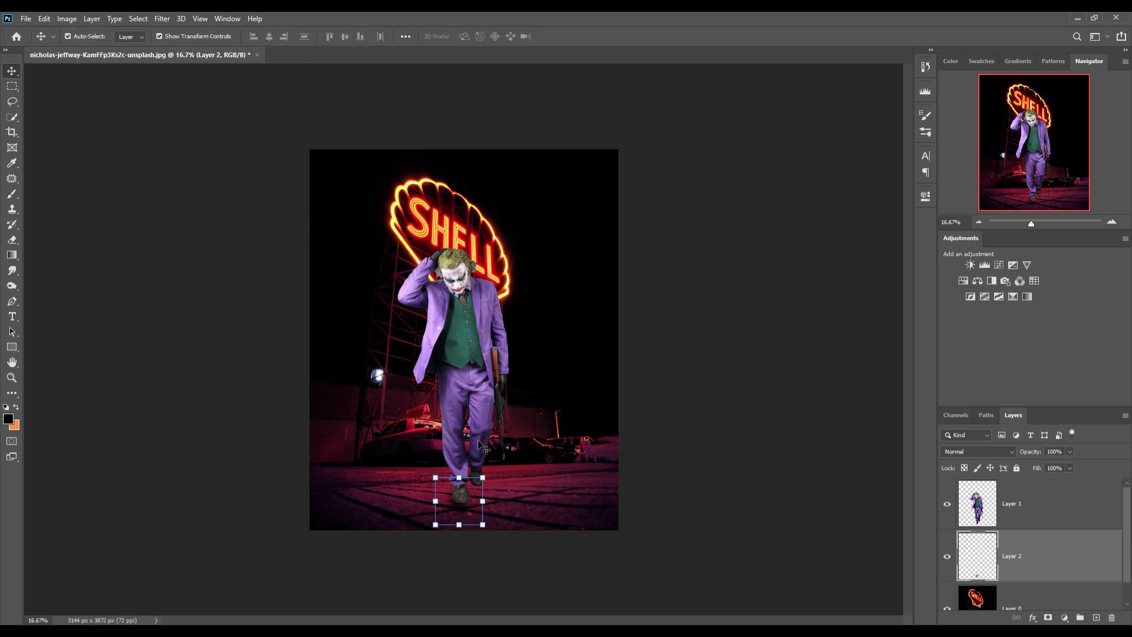
pyautogui.moveTo(494, 506); pyautogui.dragTo(546, 510)
pyautogui.moveTo(484, 477)
pyautogui.mouseDown()
pyautogui.moveTo(484, 505)
pyautogui.moveTo(471, 512)
pyautogui.mouseUp()
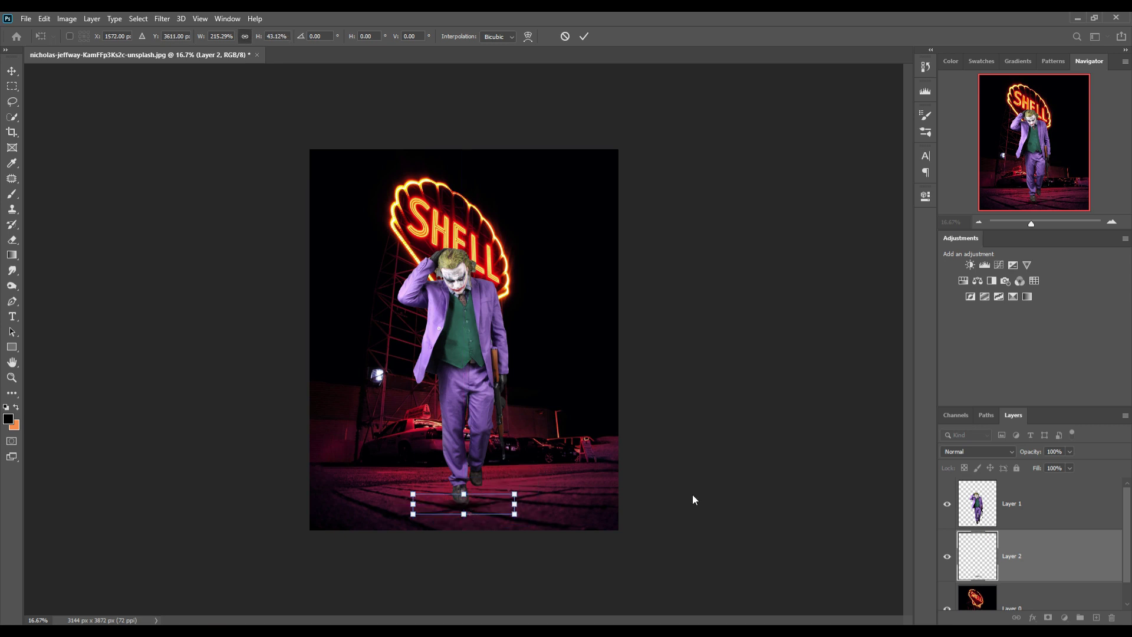
pyautogui.press('Up')
pyautogui.press('Up')
pyautogui.press('Up')
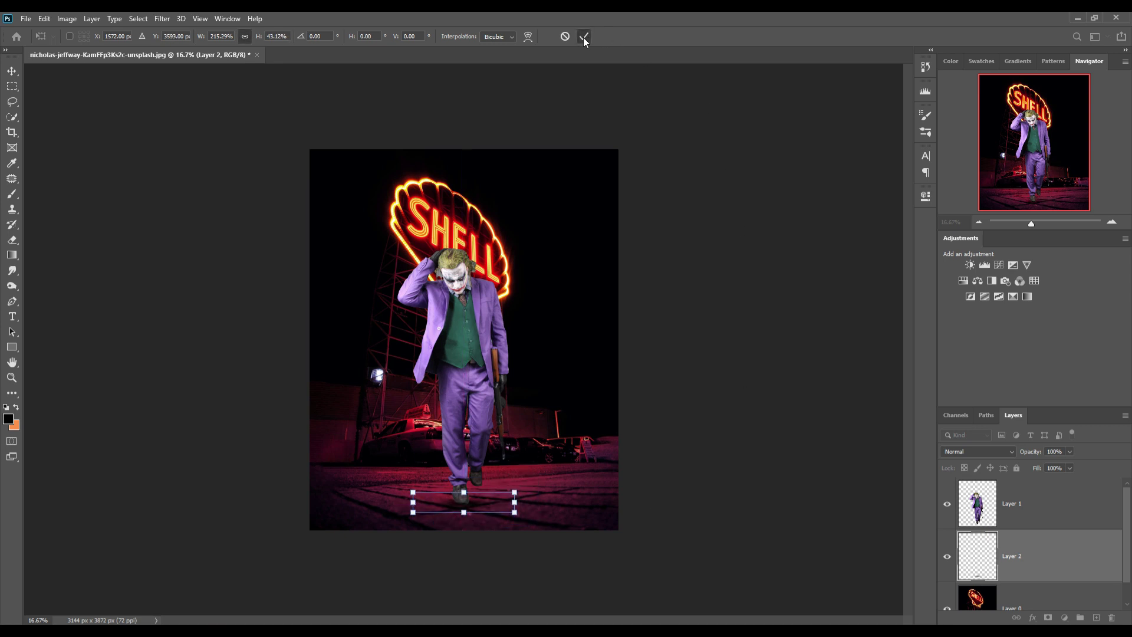
pyautogui.click(584, 36)
pyautogui.click(490, 319)
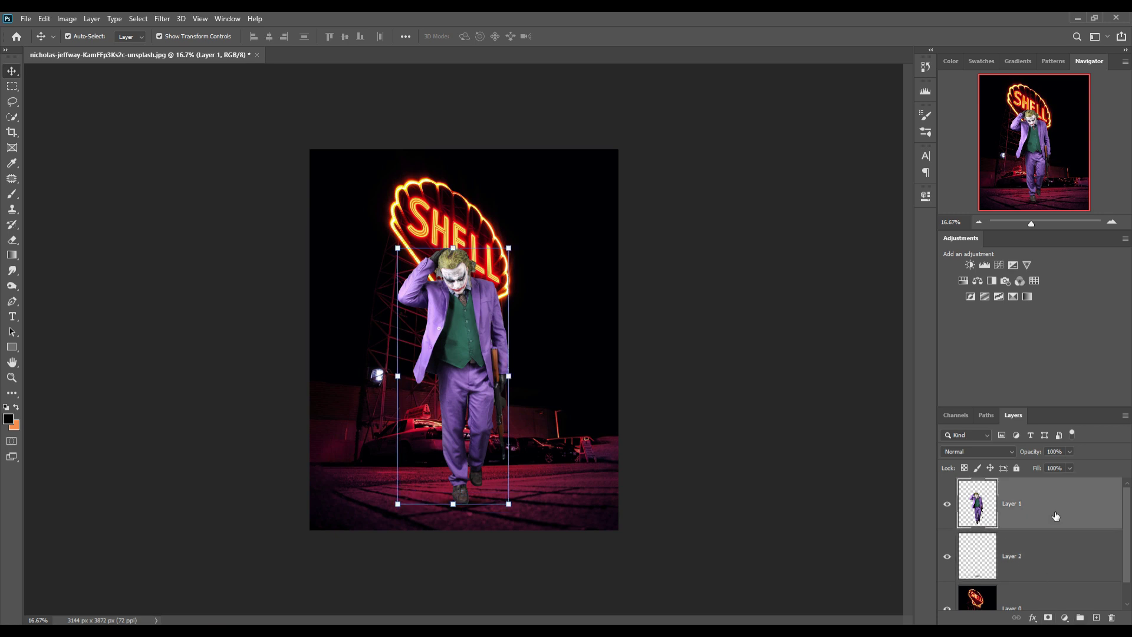
# Quick-select the Joker figure and zoom in on him
pyautogui.click(11, 101)
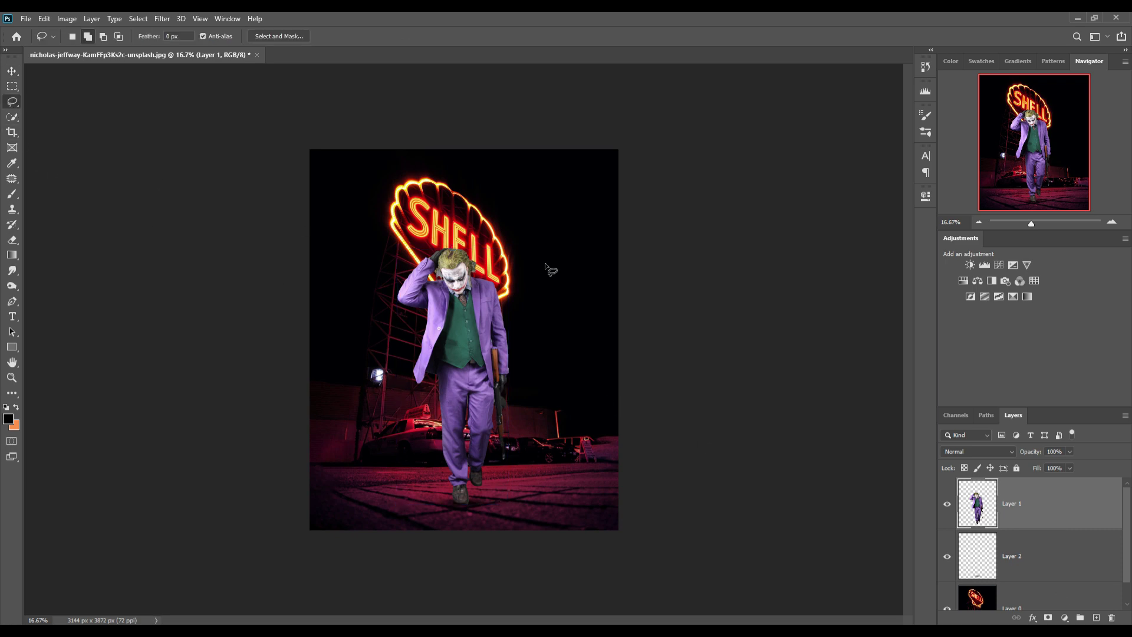
pyautogui.click(12, 117)
pyautogui.moveTo(439, 274)
pyautogui.mouseDown()
pyautogui.moveTo(478, 271)
pyautogui.moveTo(505, 428)
pyautogui.moveTo(464, 533)
pyautogui.moveTo(469, 348)
pyautogui.mouseUp()
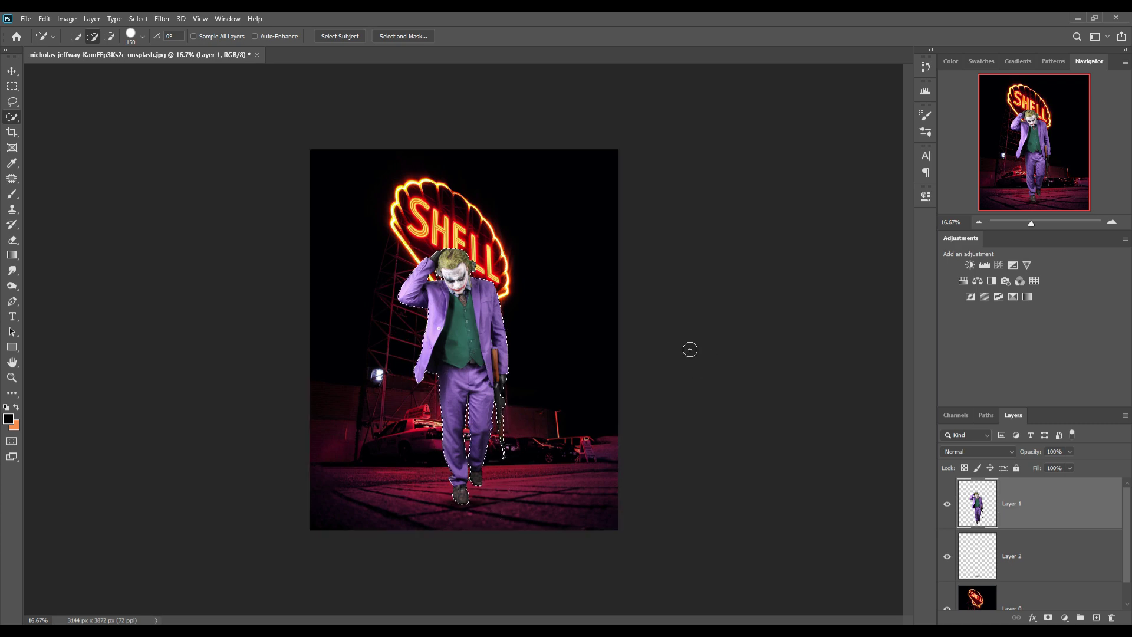
pyautogui.hotkey('ctrl', '+')
pyautogui.hotkey('ctrl', '+')
pyautogui.hotkey('ctrl', '+')
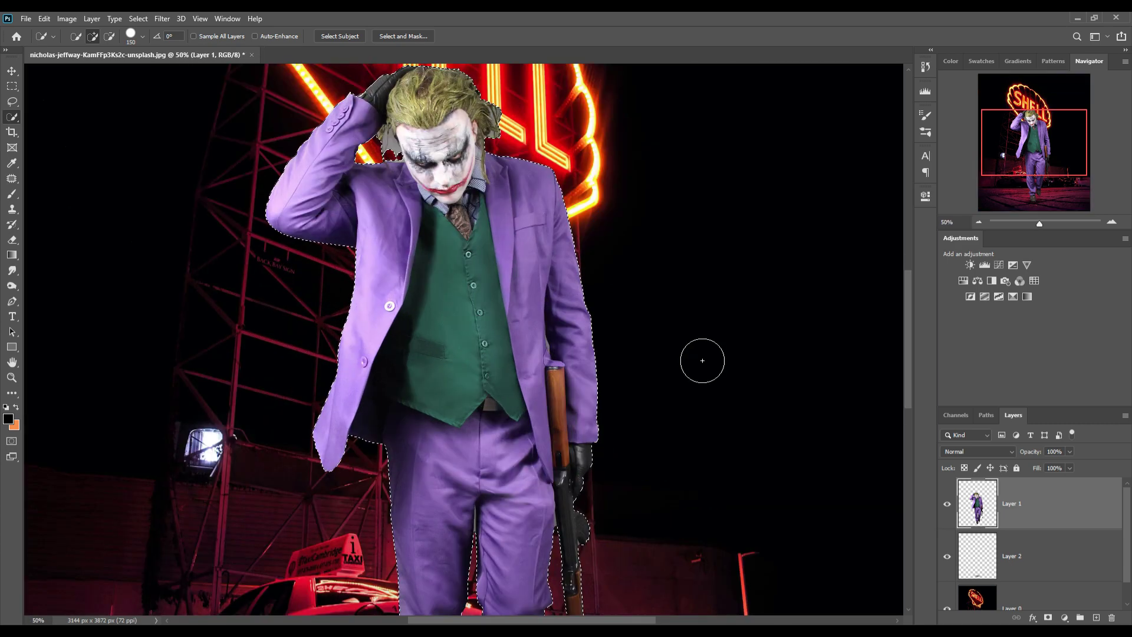
pyautogui.scroll(3, 569, 324)
# In Select and Mask, clean the cheek edge, enable Decontaminate Colors and output to a new layer
pyautogui.click(402, 36)
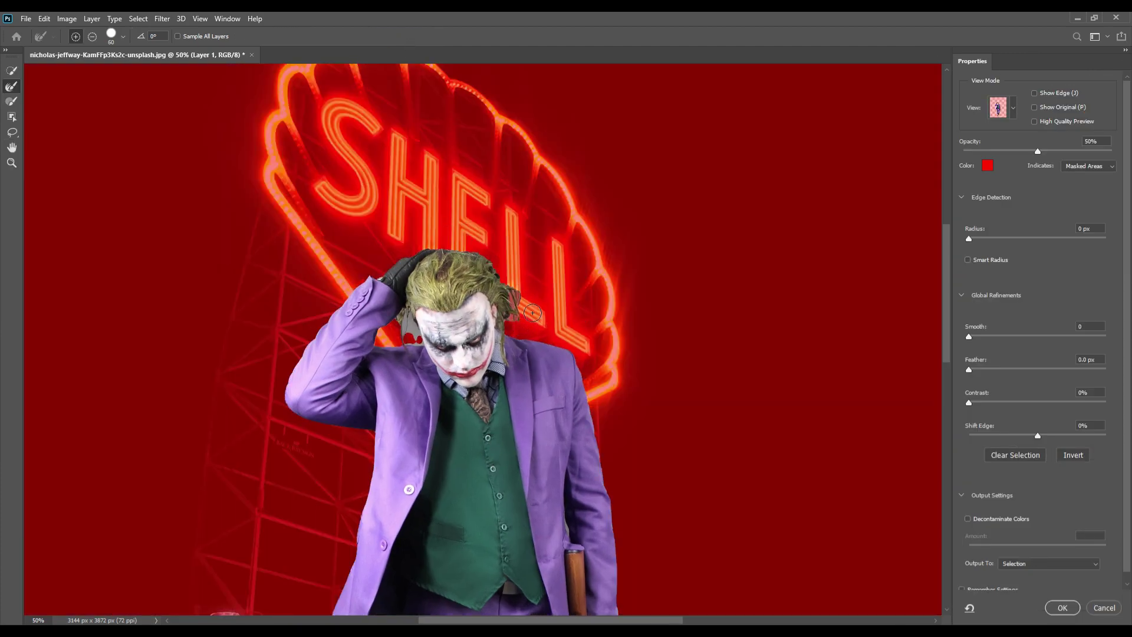
pyautogui.moveTo(413, 321); pyautogui.dragTo(435, 352)
pyautogui.click(969, 519)
pyautogui.click(1042, 566)
pyautogui.click(1036, 586)
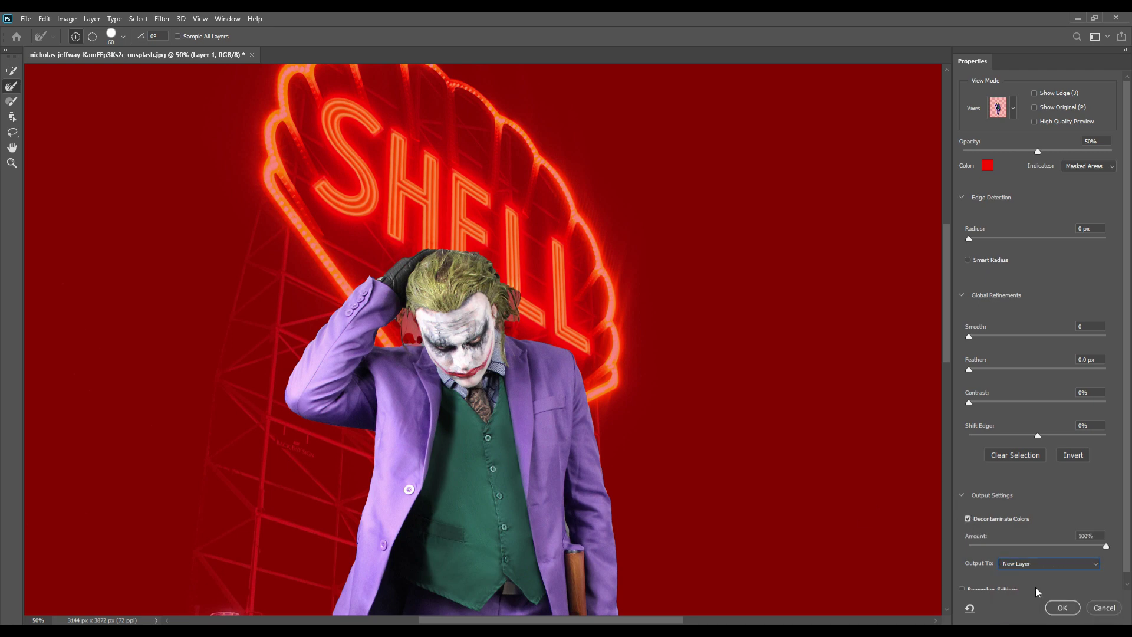
pyautogui.click(1062, 609)
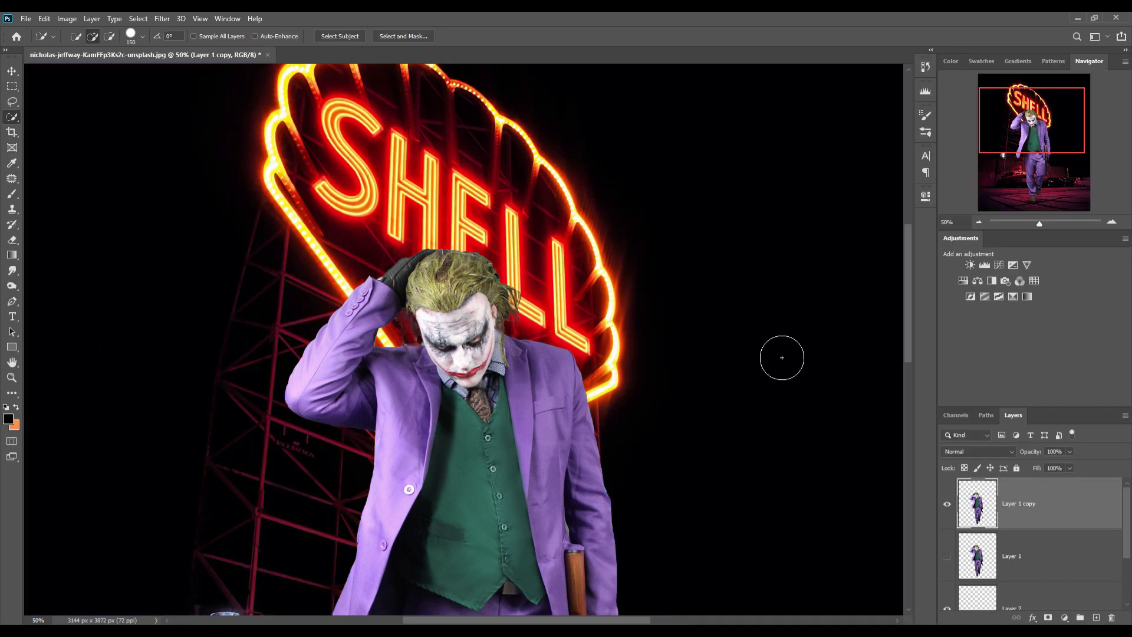
pyautogui.press('v')
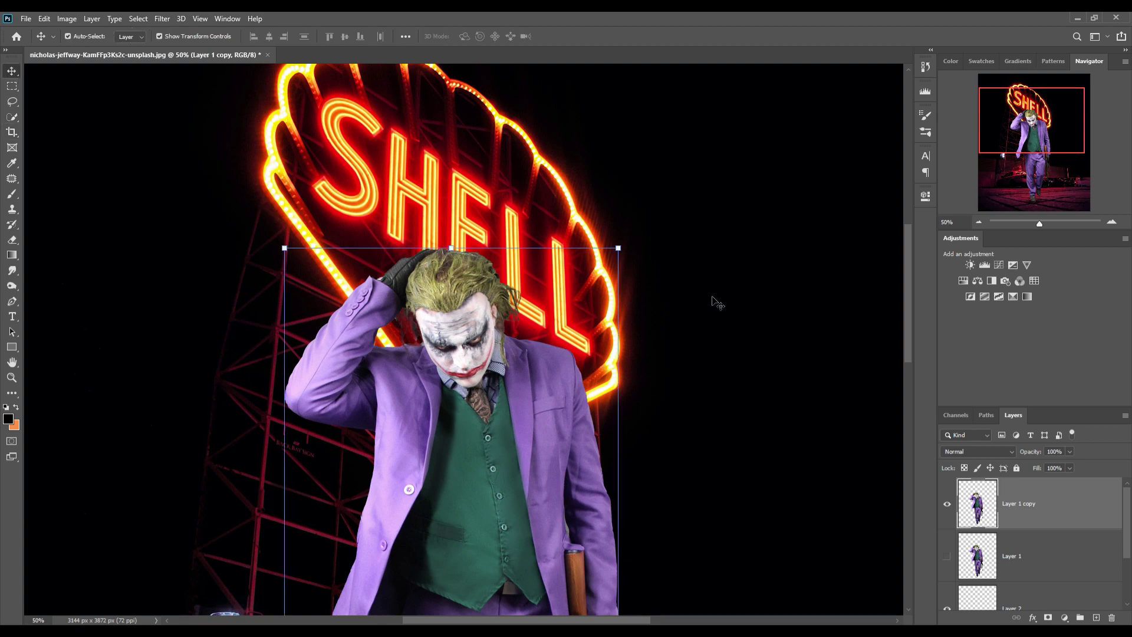
pyautogui.scroll(-4, 720, 438)
pyautogui.scroll(-5, 720, 437)
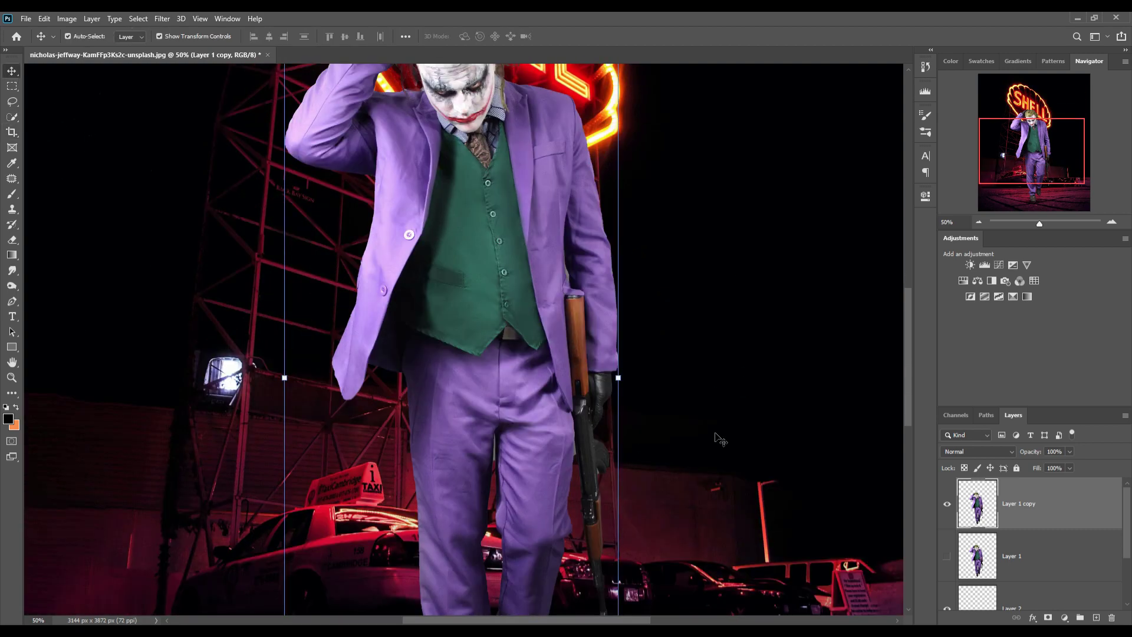
pyautogui.scroll(-1, 720, 438)
pyautogui.click(948, 504)
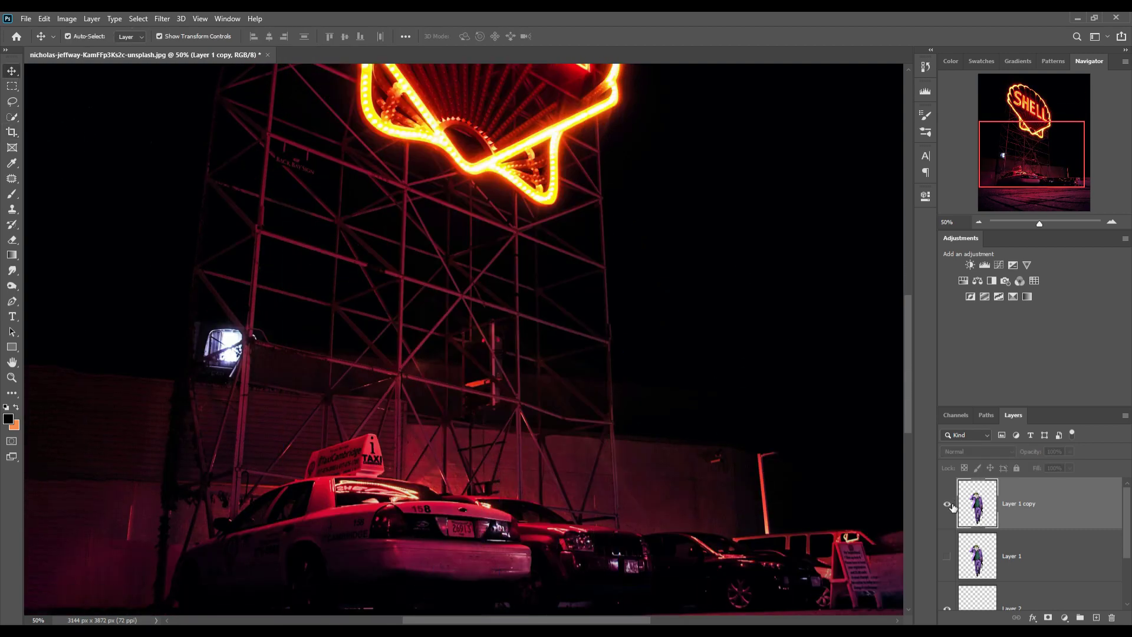
pyautogui.click(11, 102)
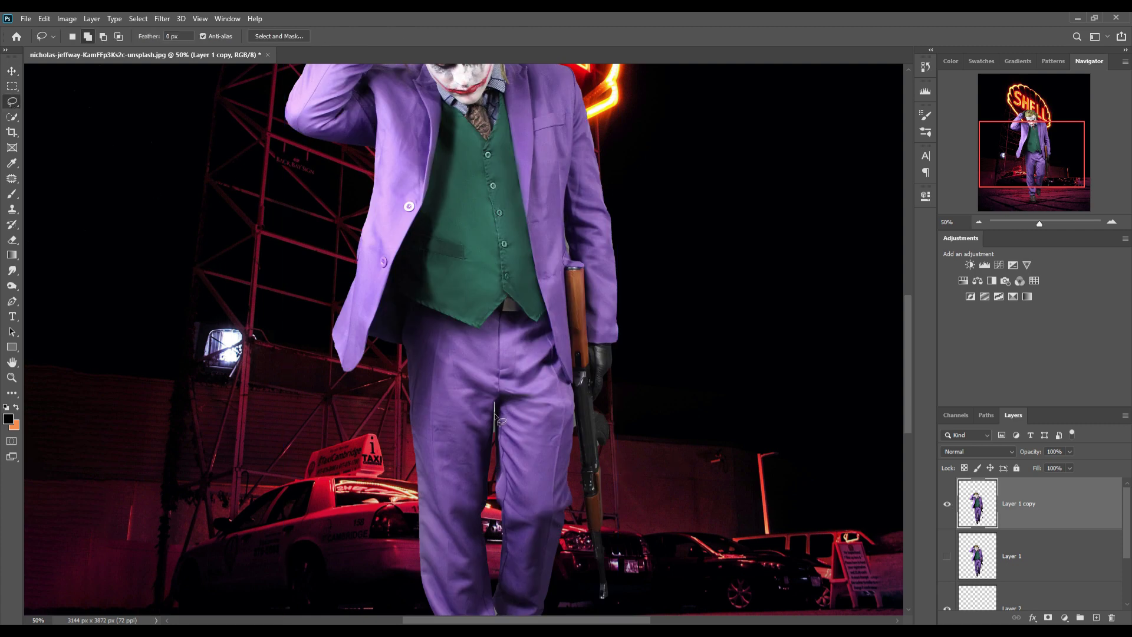
pyautogui.moveTo(494, 414)
pyautogui.mouseDown()
pyautogui.moveTo(494, 441)
pyautogui.moveTo(496, 404)
pyautogui.mouseUp()
pyautogui.click(138, 18)
pyautogui.click(151, 43)
pyautogui.click(11, 71)
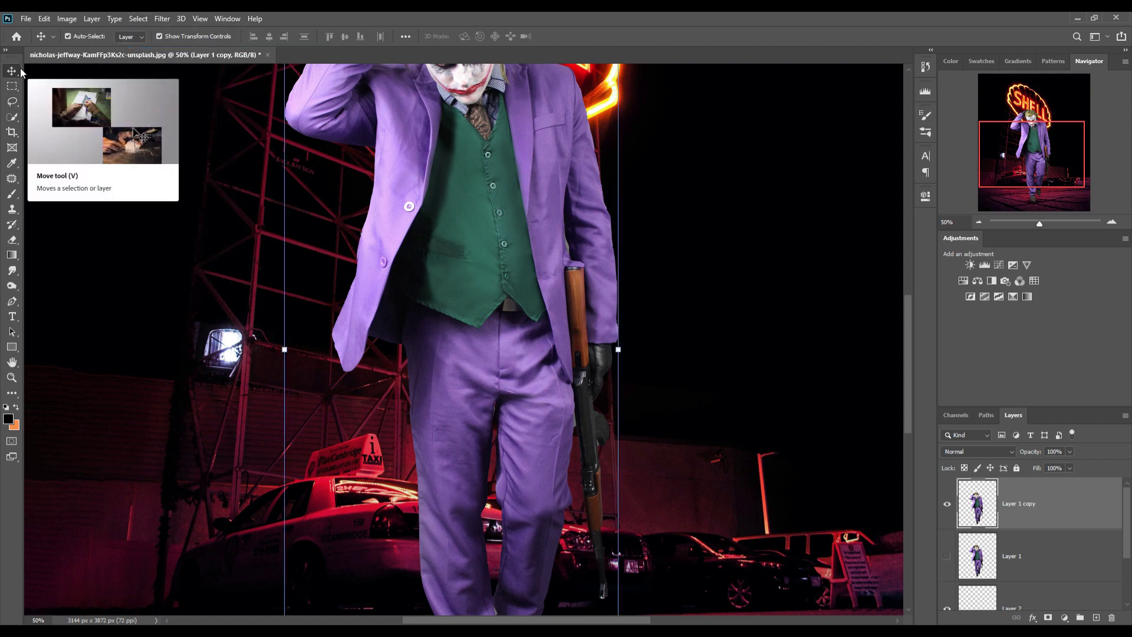
pyautogui.hotkey('ctrl', '-')
pyautogui.hotkey('ctrl', '-')
pyautogui.hotkey('ctrl', '-')
pyautogui.hotkey('ctrl', '+')
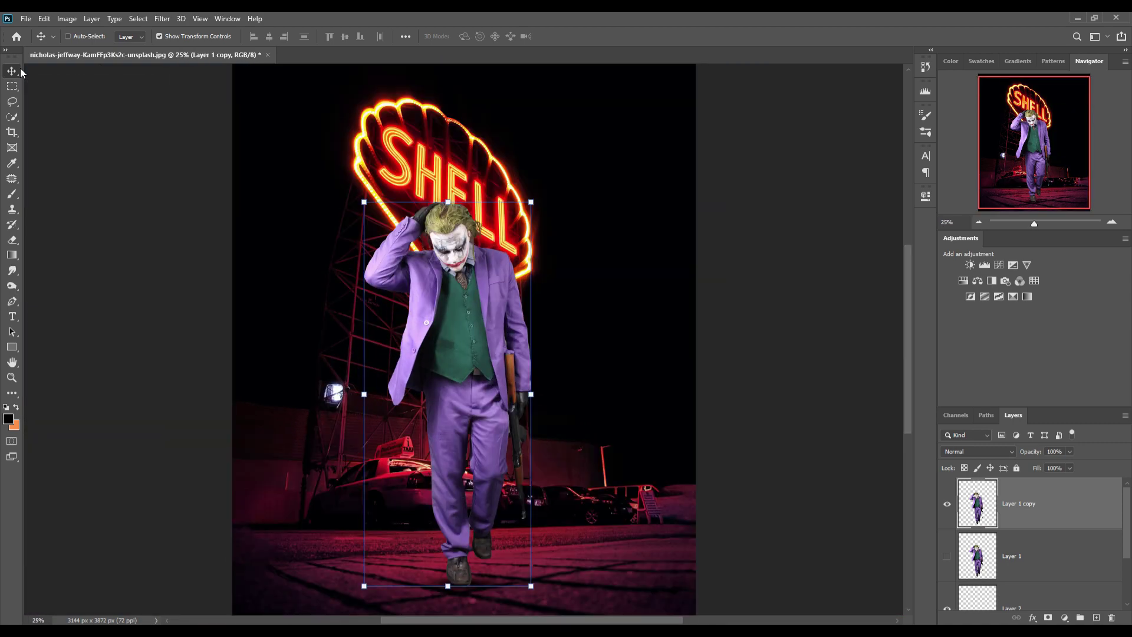
pyautogui.hotkey('ctrl', '-')
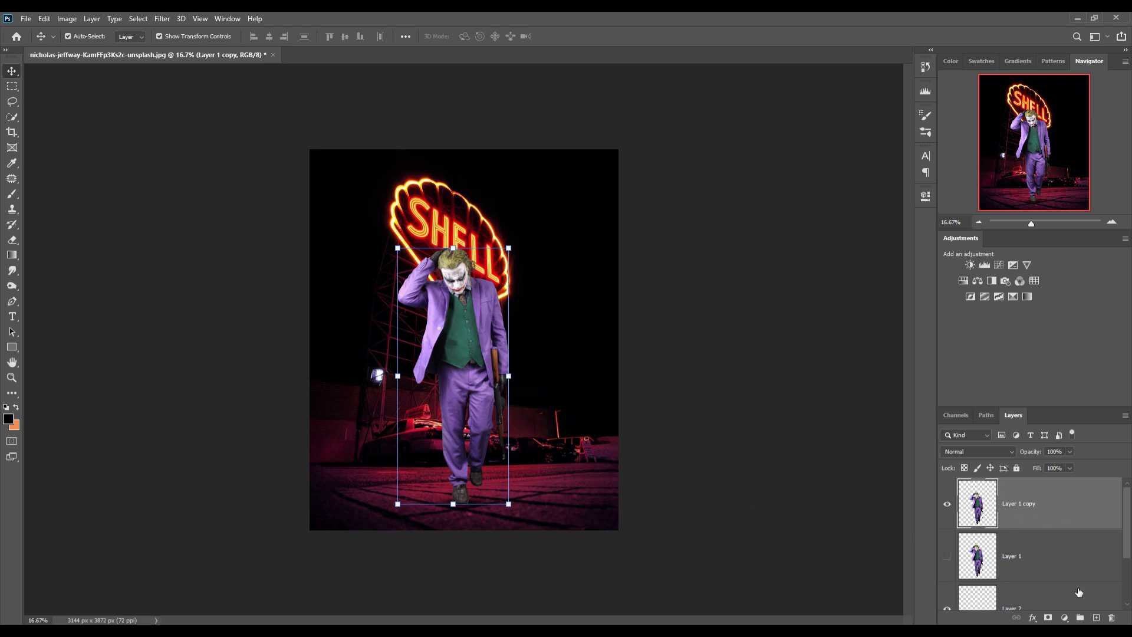
# Add a Curves layer clipped to the Joker and pull the RGB midpoint down to darken him
pyautogui.click(1065, 618)
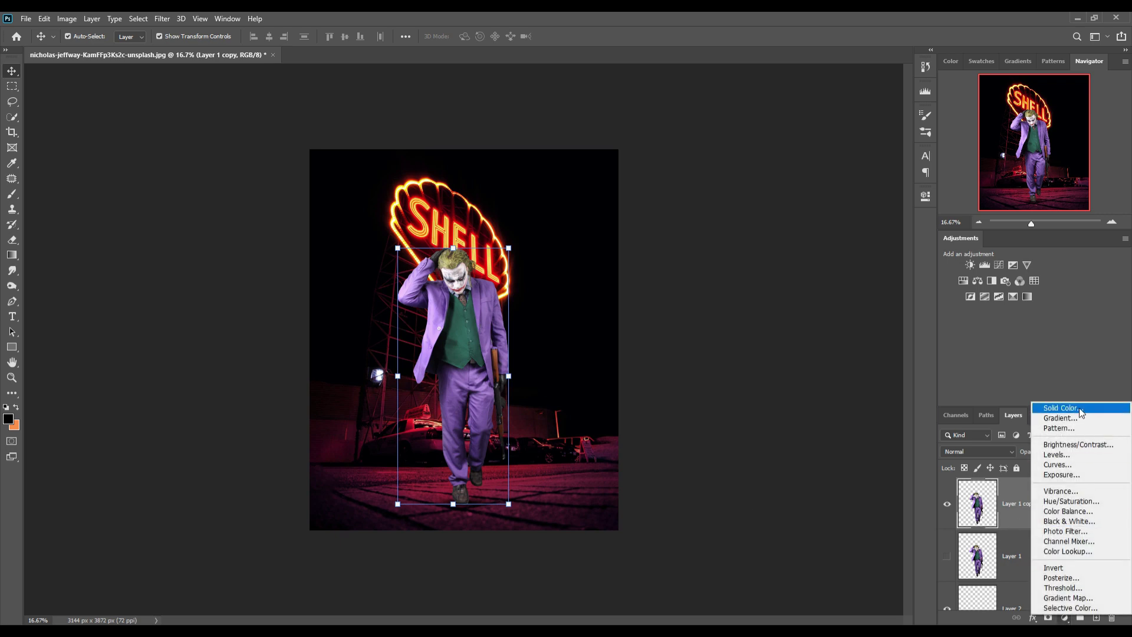
pyautogui.click(1059, 464)
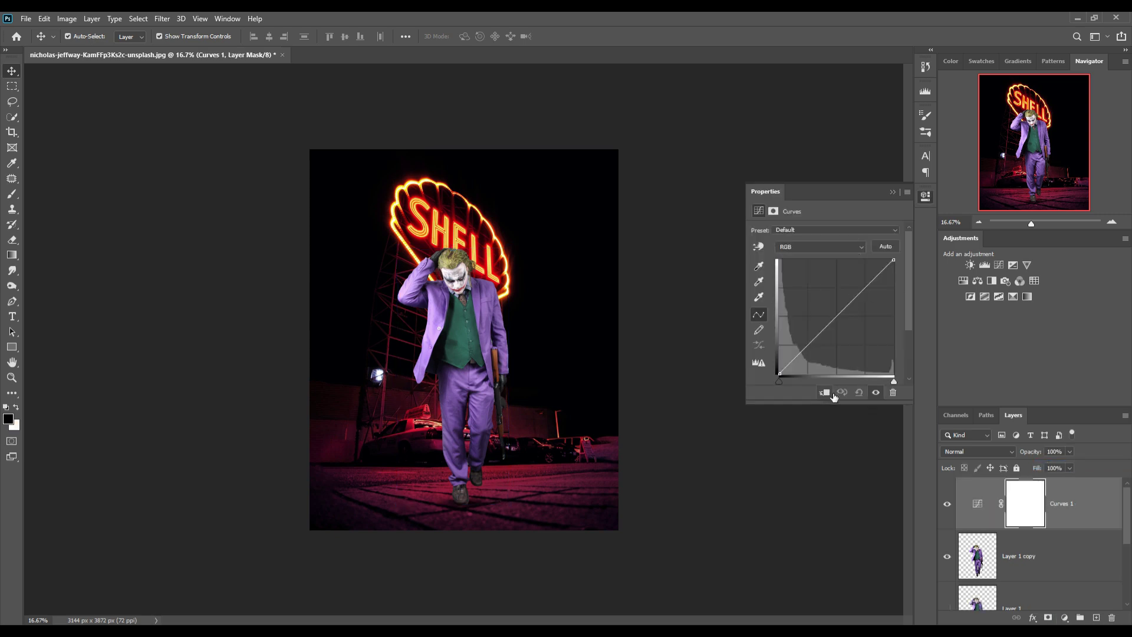
pyautogui.click(832, 393)
pyautogui.moveTo(841, 322); pyautogui.dragTo(851, 330)
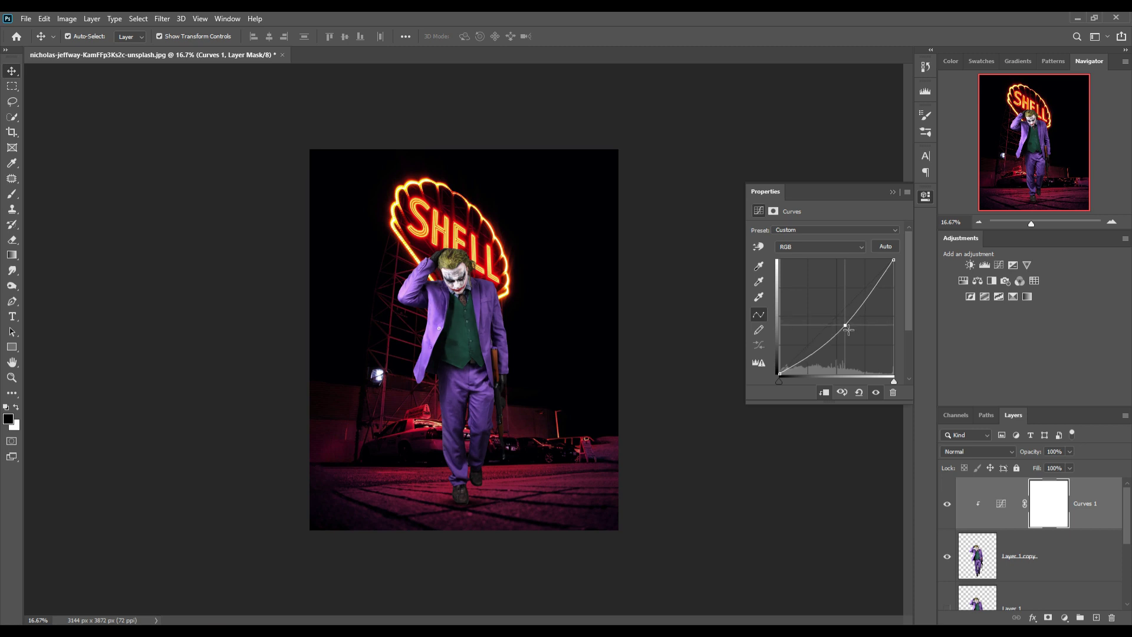
pyautogui.click(891, 192)
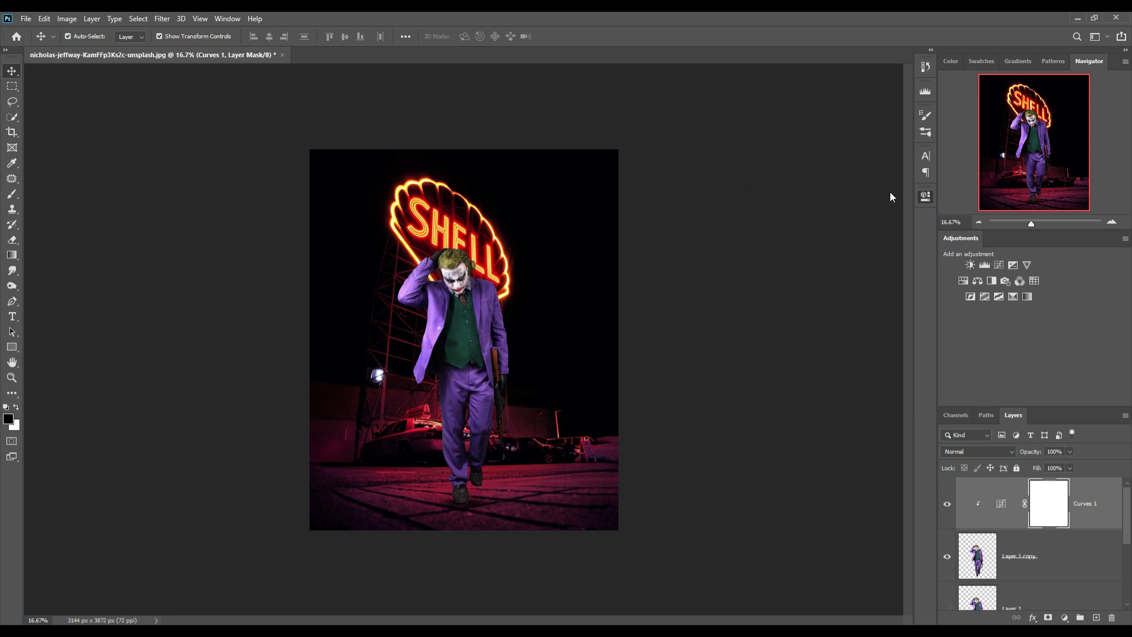
pyautogui.click(1008, 565)
# In Camera Raw's HSL panel, shift the Blues, Reds and Aquas hues on the Joker layer
pyautogui.click(161, 18)
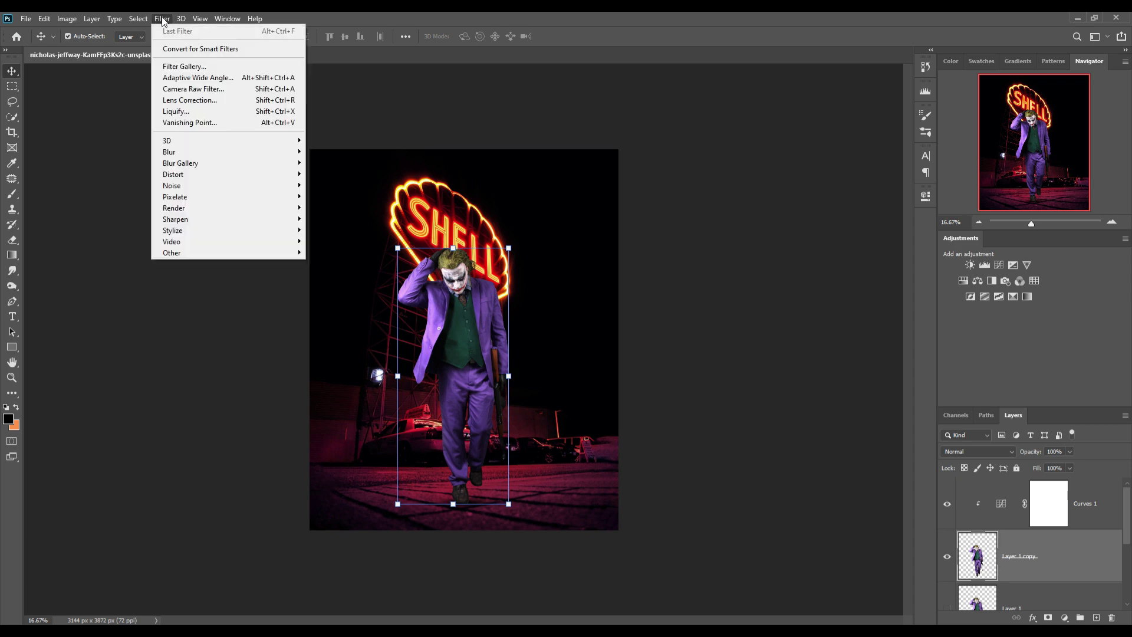
pyautogui.click(171, 89)
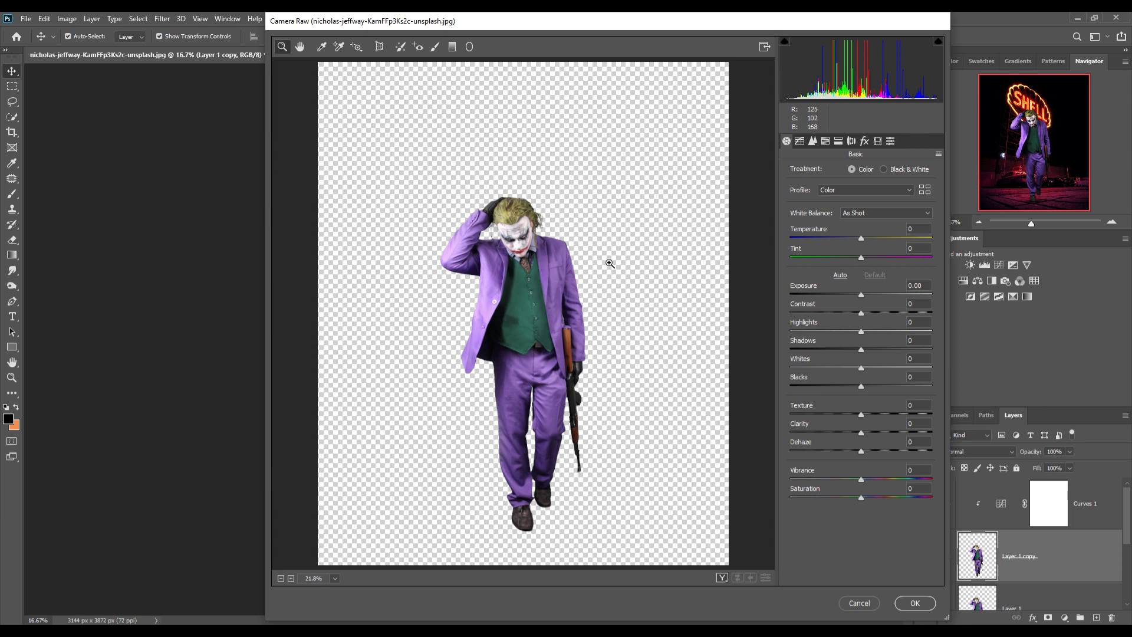
pyautogui.click(826, 141)
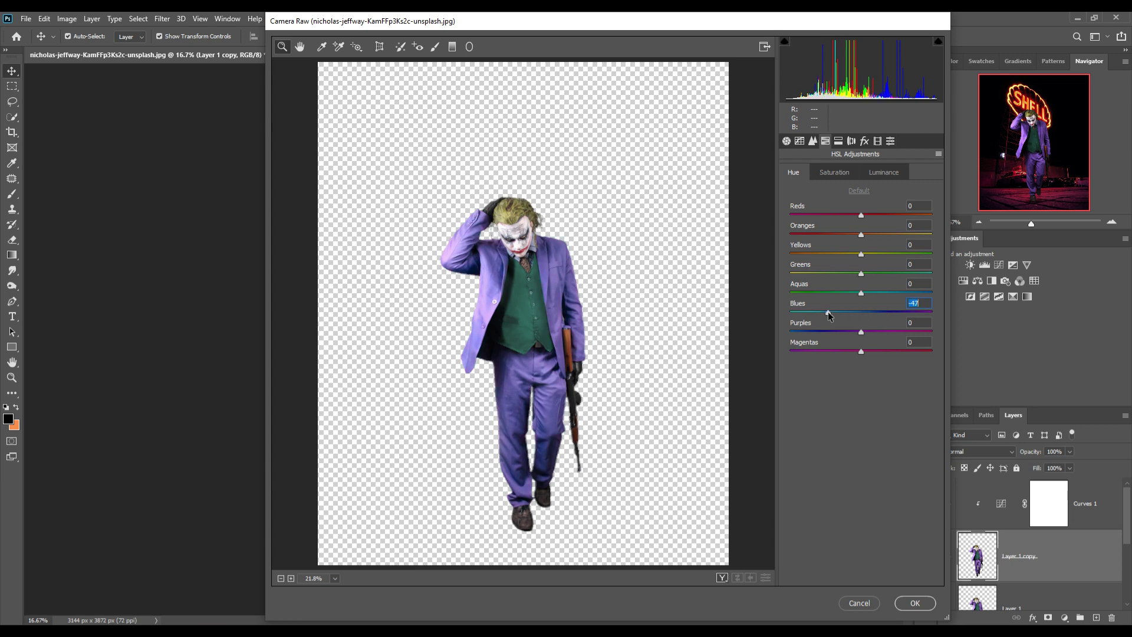
pyautogui.moveTo(861, 314)
pyautogui.mouseDown()
pyautogui.moveTo(781, 311)
pyautogui.moveTo(806, 317)
pyautogui.mouseUp()
pyautogui.moveTo(861, 216)
pyautogui.mouseDown()
pyautogui.moveTo(900, 216)
pyautogui.moveTo(859, 223)
pyautogui.mouseUp()
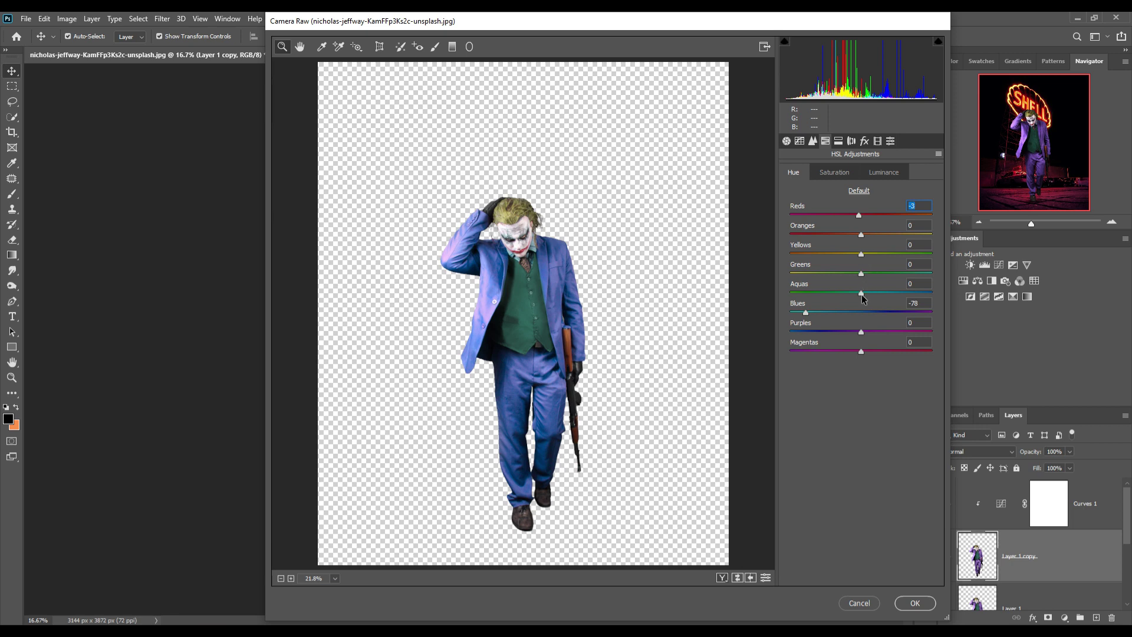
pyautogui.moveTo(862, 293); pyautogui.dragTo(809, 293)
# Boost Blues saturation and apply the Camera Raw filter
pyautogui.click(836, 175)
pyautogui.moveTo(862, 316)
pyautogui.mouseDown()
pyautogui.moveTo(804, 316)
pyautogui.moveTo(924, 314)
pyautogui.moveTo(878, 314)
pyautogui.mouseUp()
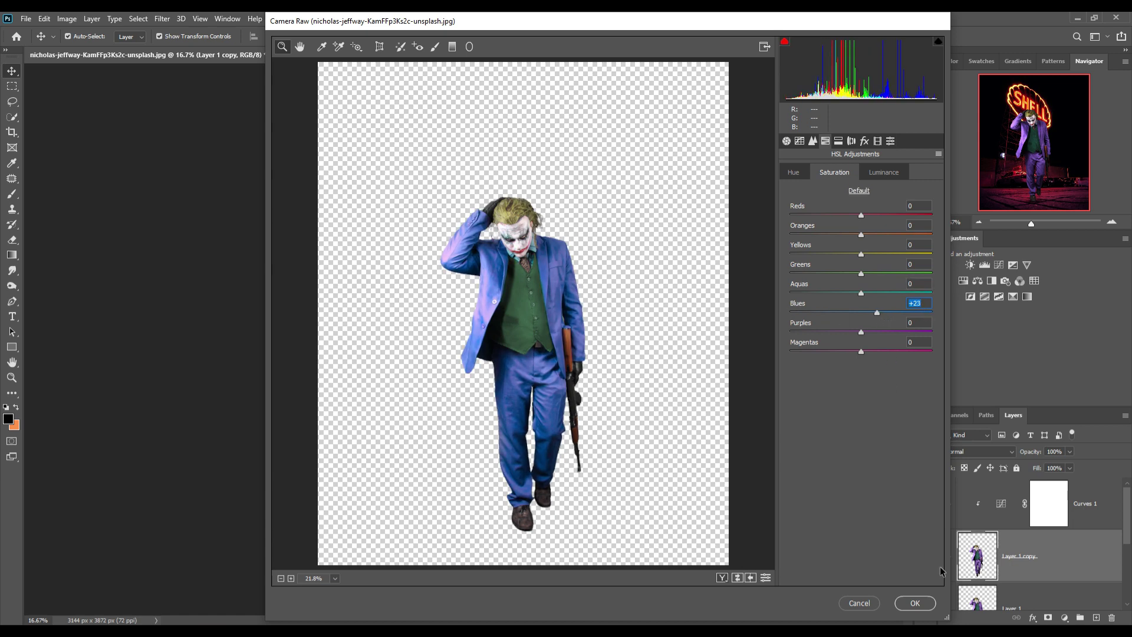
pyautogui.click(916, 603)
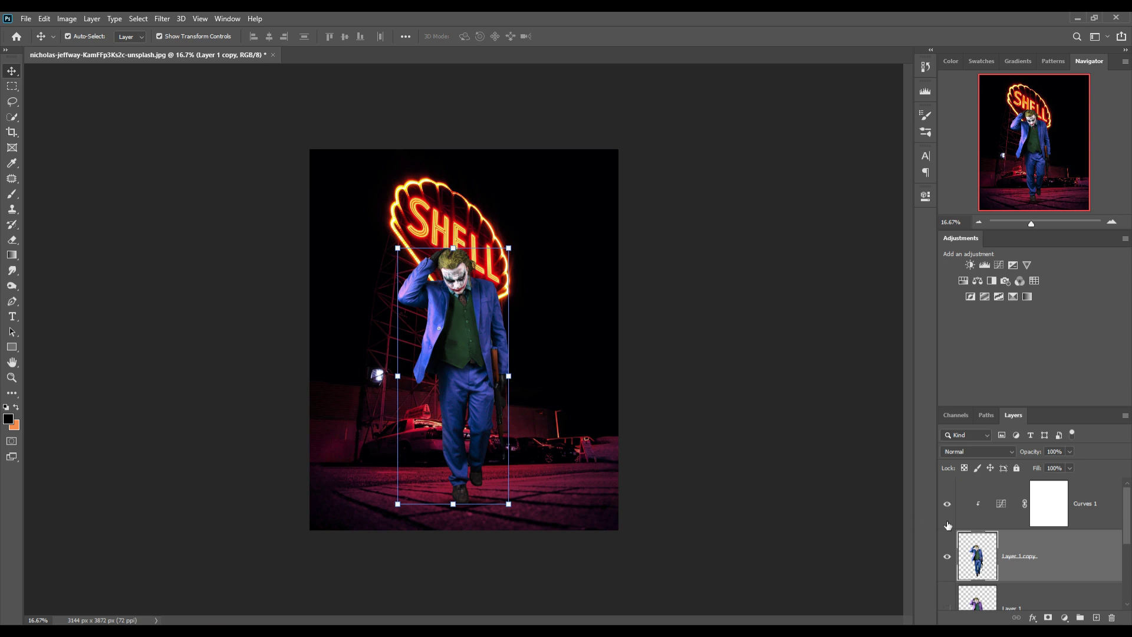
# Add a new Layer 3 above Curves 1, clipped below, with Linear Dodge (Add) blending
pyautogui.click(1096, 520)
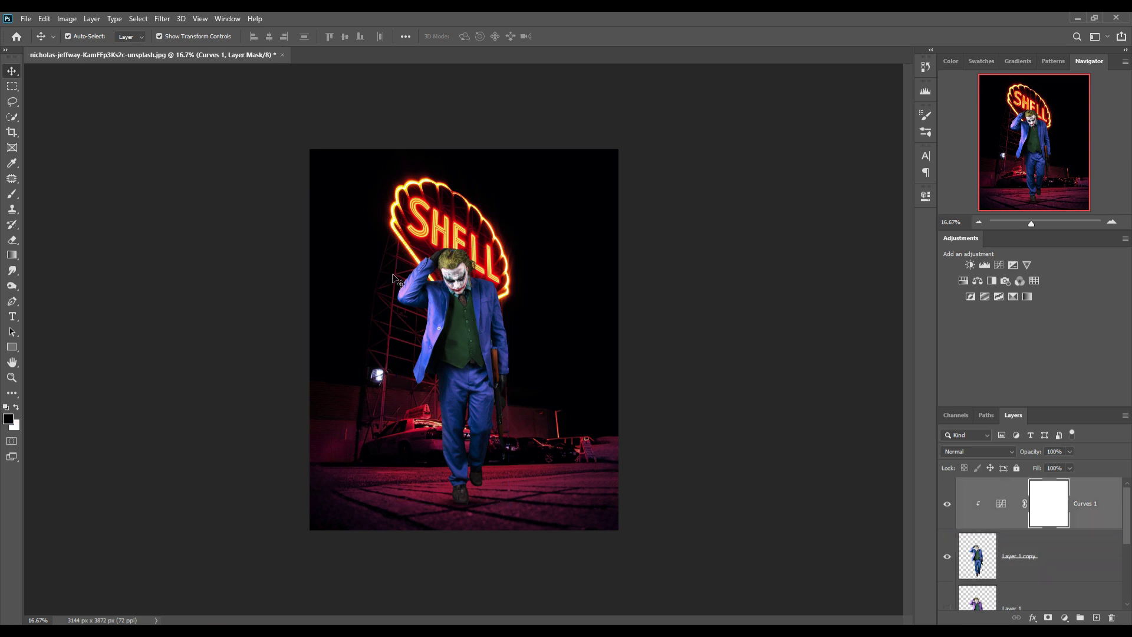
pyautogui.click(467, 327)
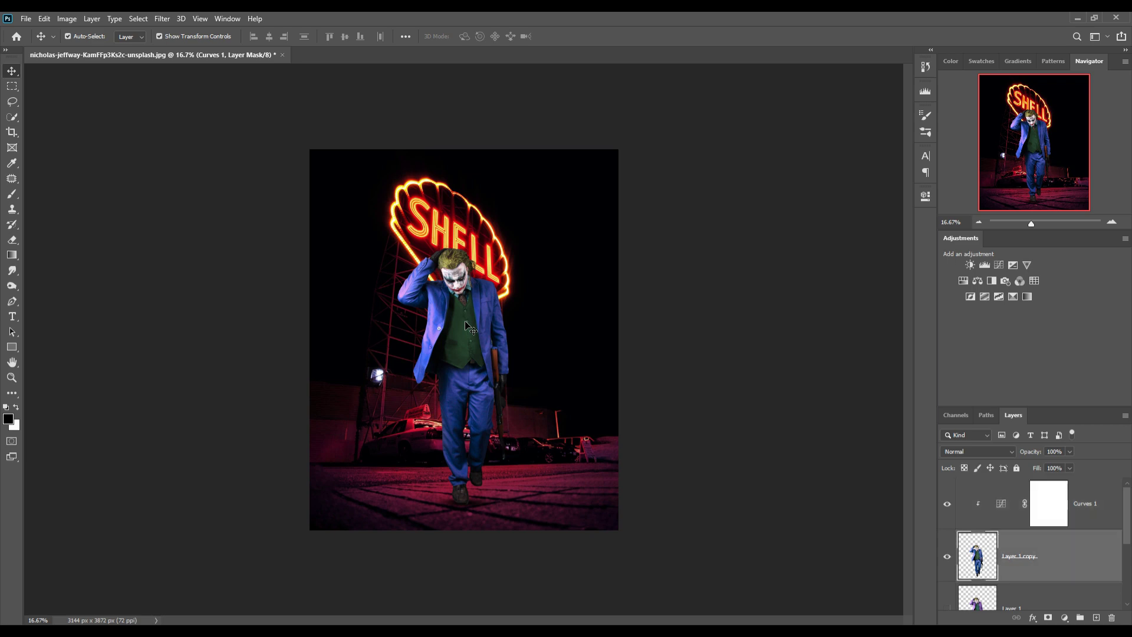
pyautogui.click(1083, 512)
pyautogui.click(1098, 618)
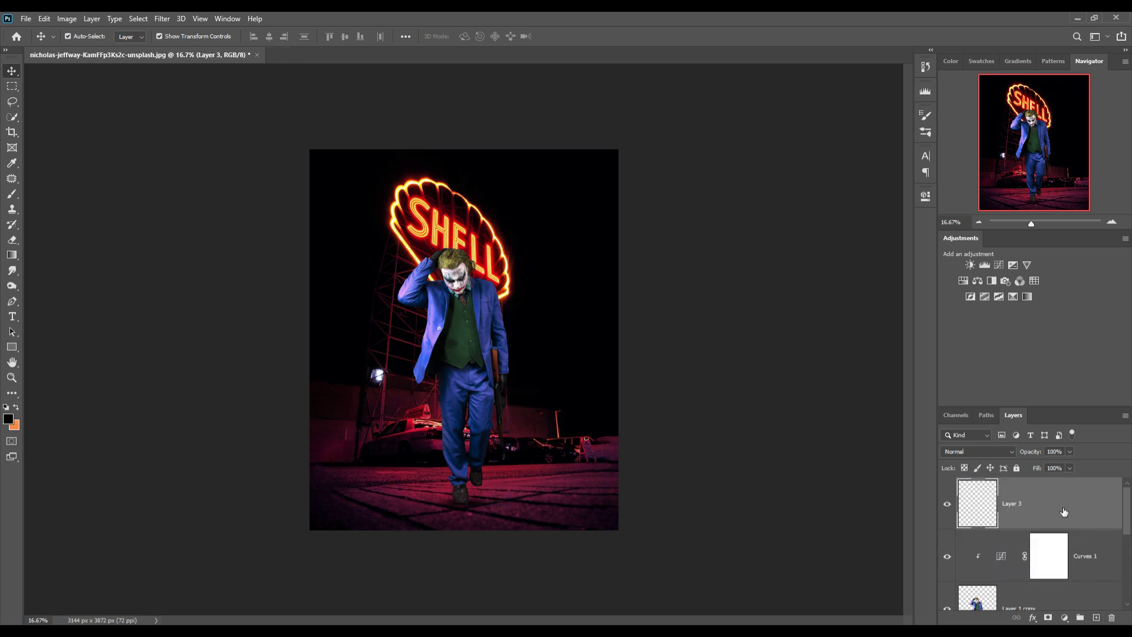
pyautogui.rightClick(1002, 504)
pyautogui.click(999, 234)
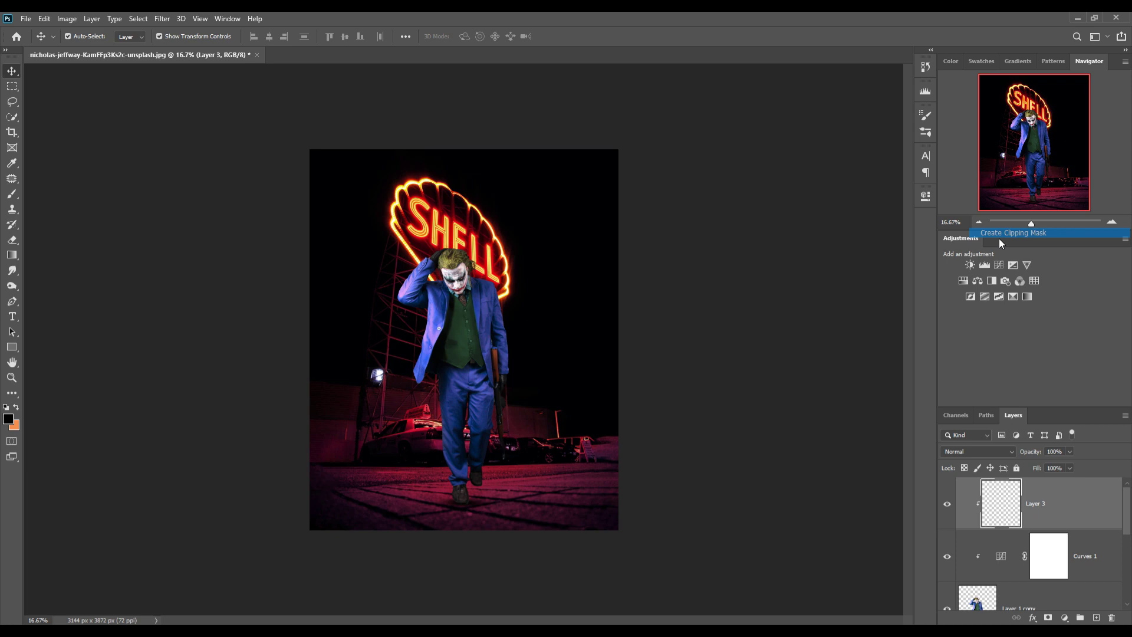
pyautogui.click(981, 451)
pyautogui.click(976, 447)
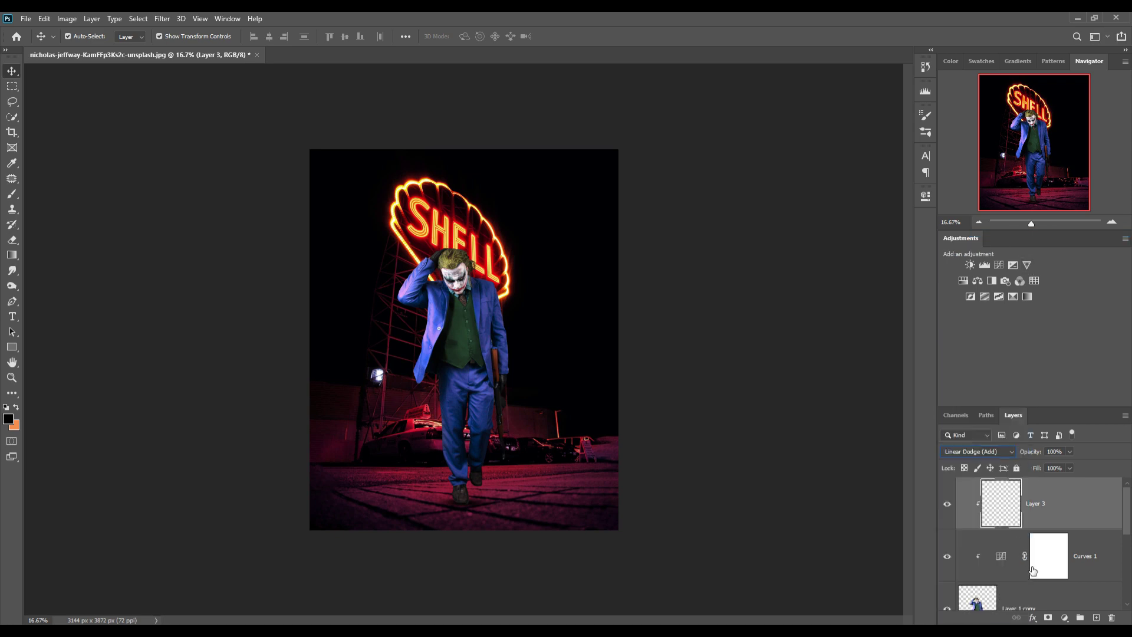
# Add a Solid Color fill sampled orange from the neon sign and invert its mask to hide it
pyautogui.click(1065, 617)
pyautogui.click(1062, 407)
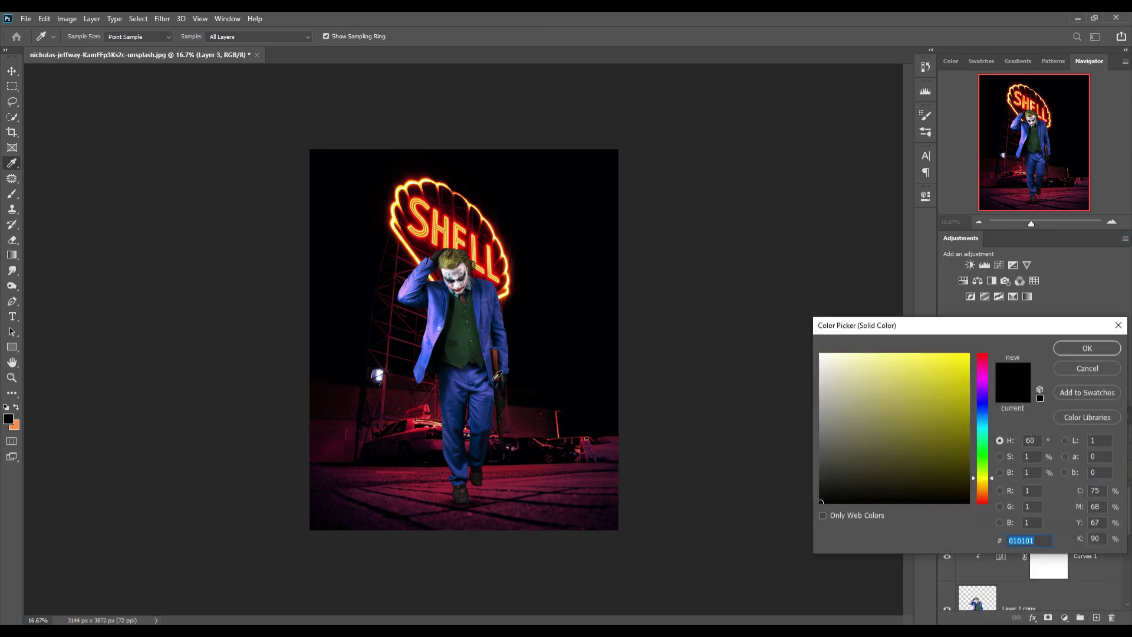
pyautogui.click(430, 234)
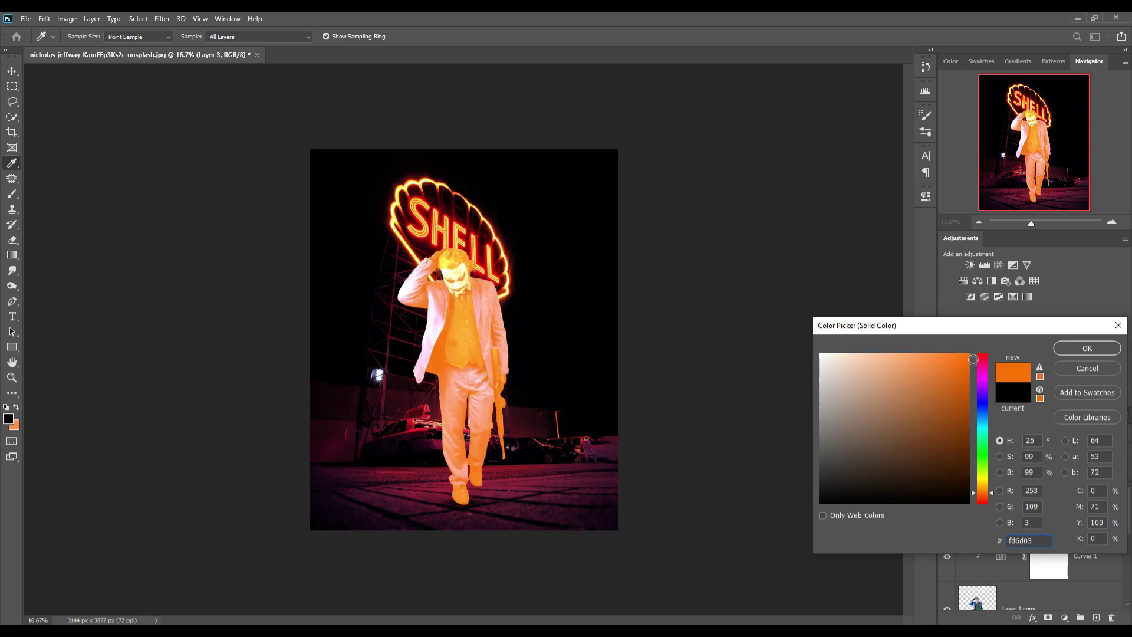
pyautogui.moveTo(994, 490); pyautogui.dragTo(995, 494)
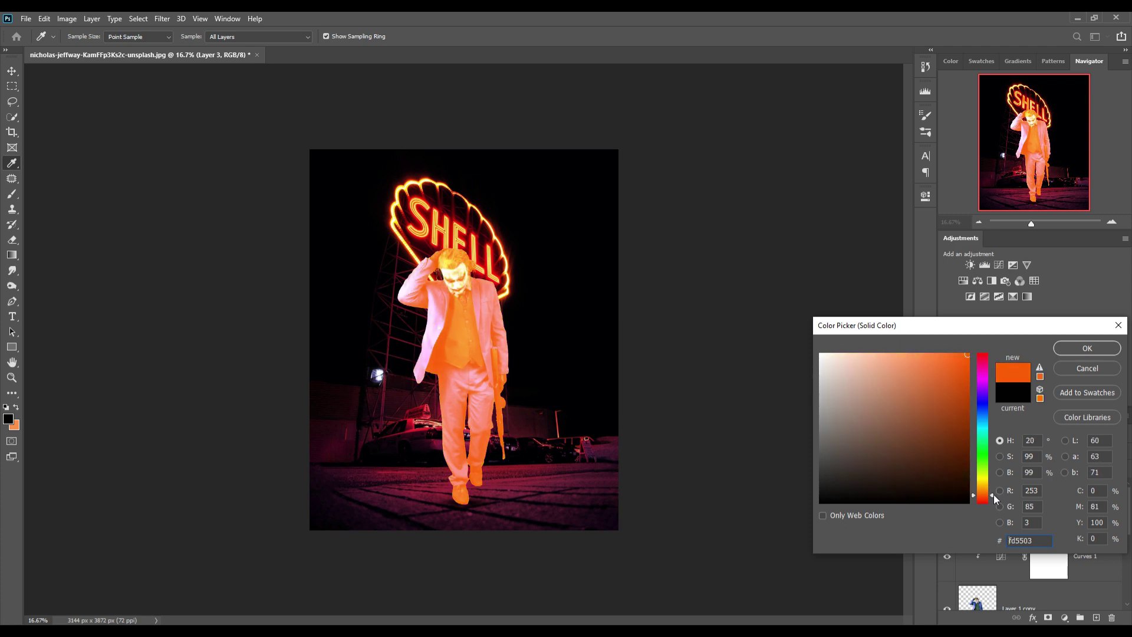
pyautogui.click(1098, 348)
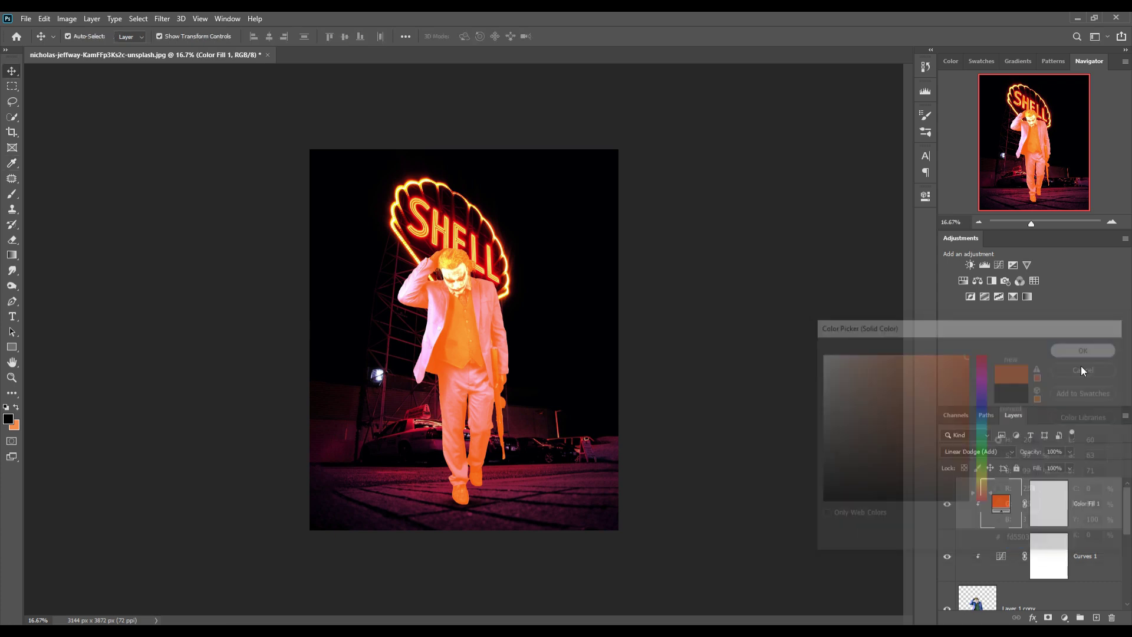
pyautogui.click(1054, 511)
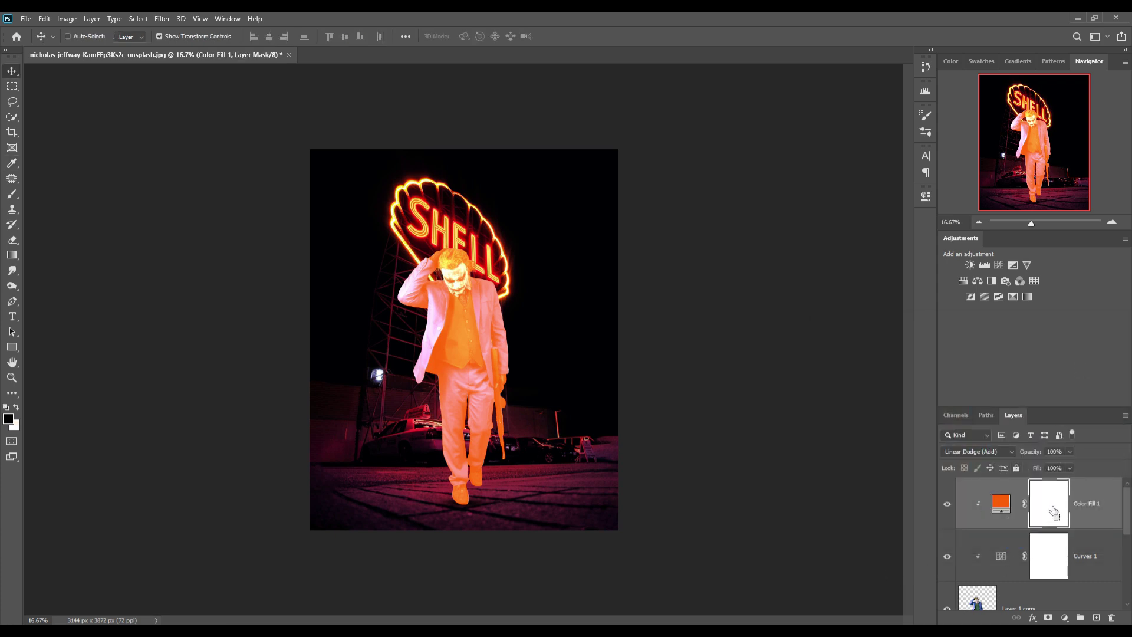
pyautogui.hotkey('ctrl', 'i')
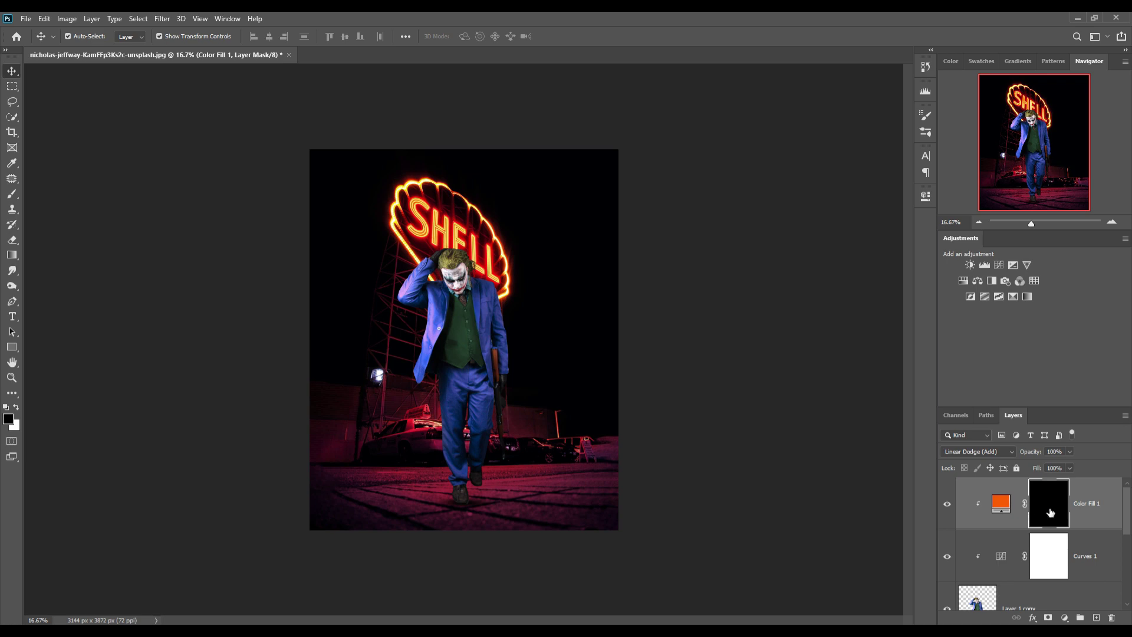
# With an 80 px brush, paint orange glow along the hair, glove, sleeve and left jacket edge
pyautogui.click(11, 195)
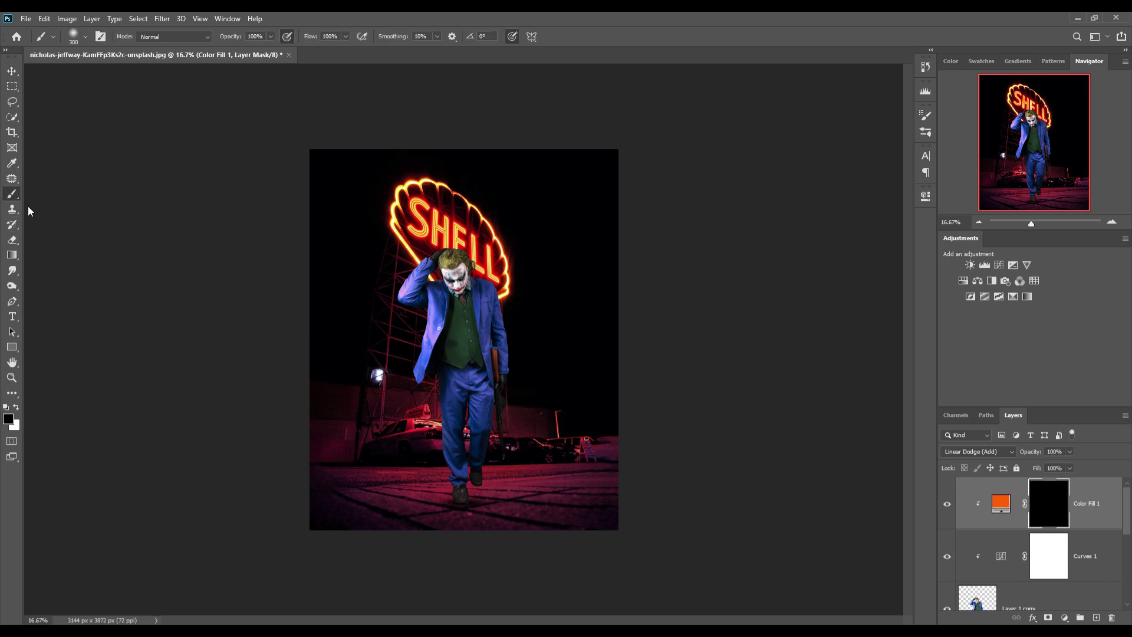
pyautogui.scroll(2, 454, 314)
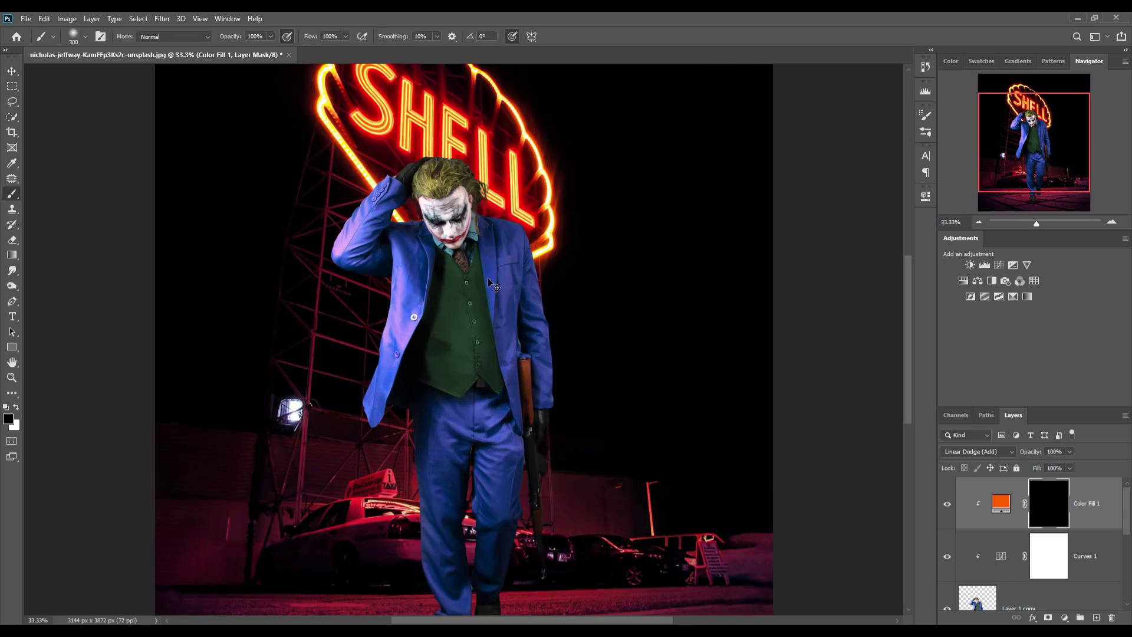
pyautogui.scroll(2, 454, 314)
pyautogui.scroll(1, 454, 314)
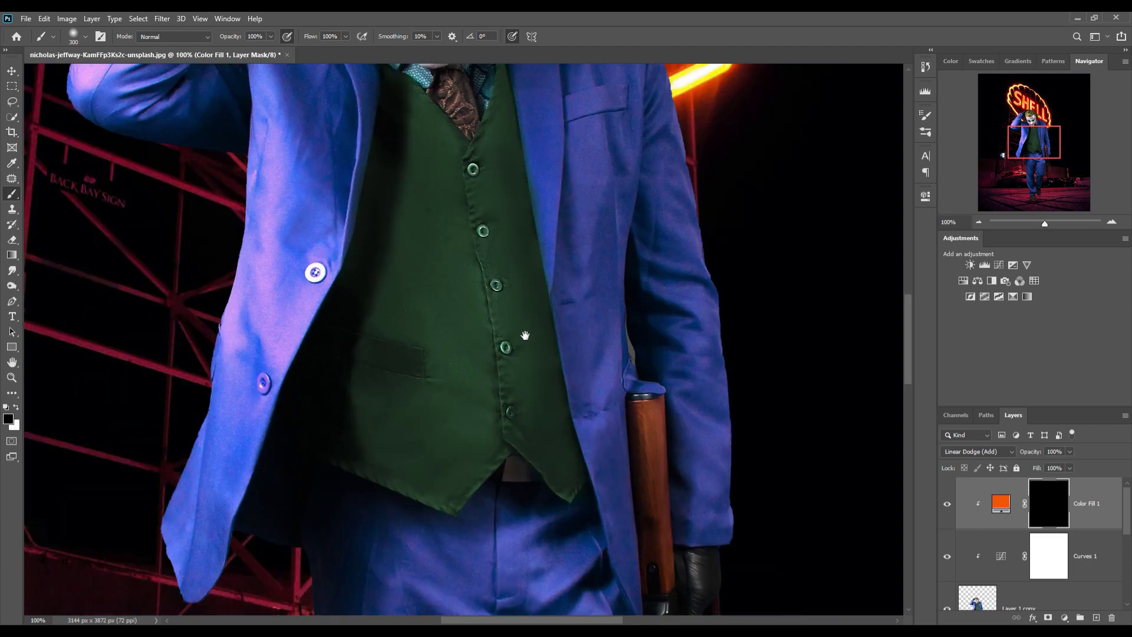
pyautogui.scroll(5, 558, 397)
pyautogui.hscroll(-3, 565, 299)
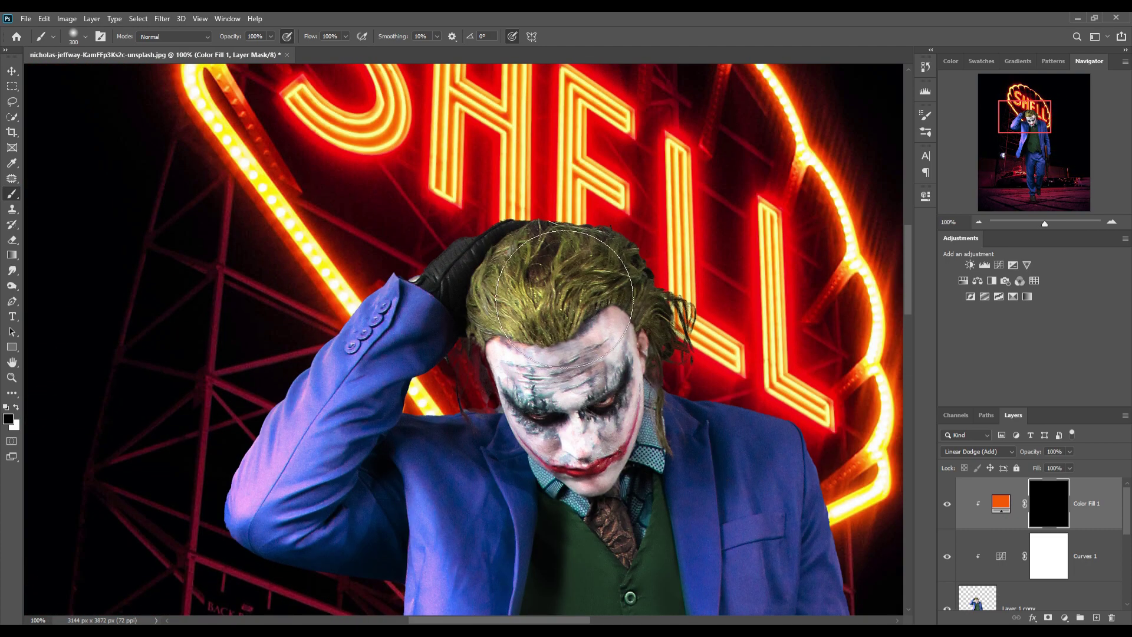
pyautogui.press('[')
pyautogui.press('[')
pyautogui.press('[')
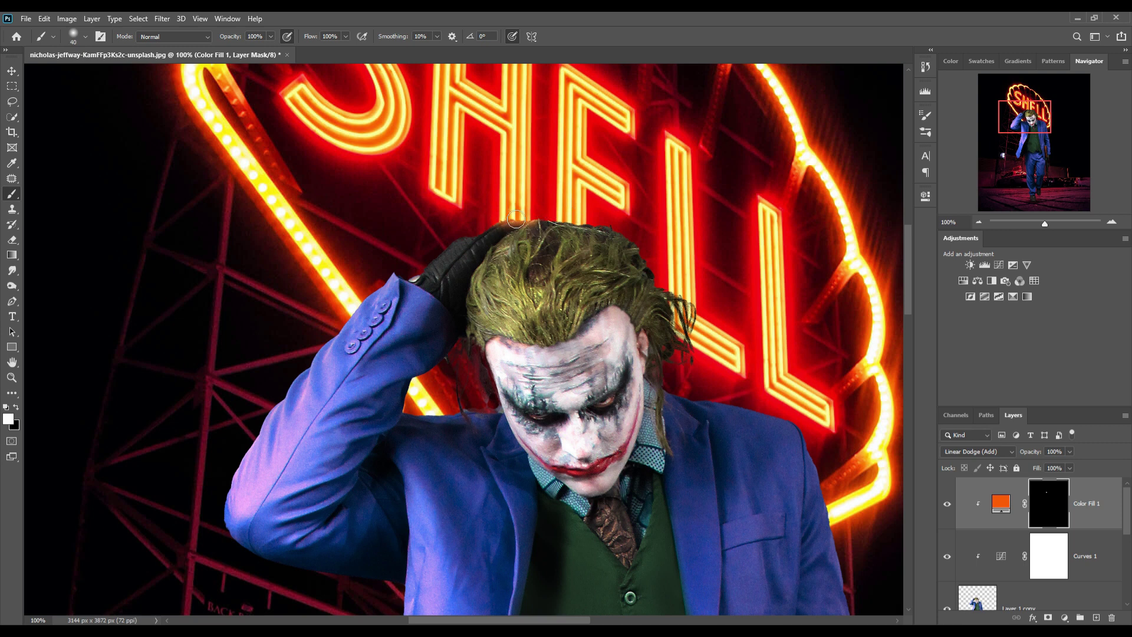
pyautogui.moveTo(489, 227); pyautogui.dragTo(467, 245)
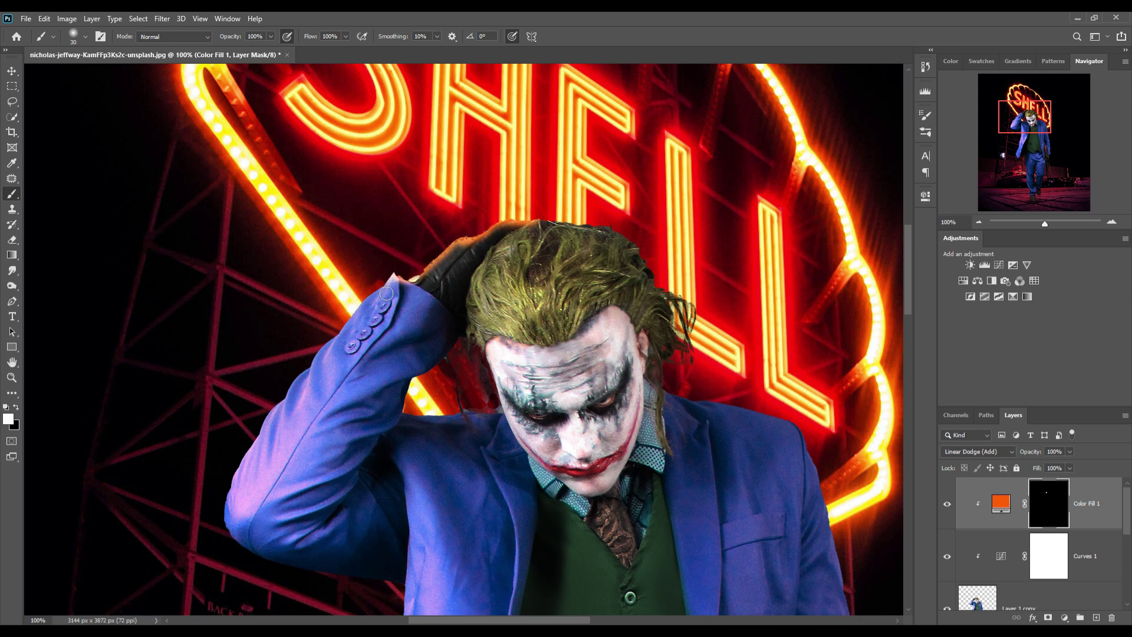
pyautogui.moveTo(350, 322)
pyautogui.mouseDown()
pyautogui.moveTo(268, 437)
pyautogui.moveTo(233, 513)
pyautogui.moveTo(250, 559)
pyautogui.moveTo(387, 591)
pyautogui.moveTo(403, 590)
pyautogui.moveTo(479, 333)
pyautogui.mouseUp()
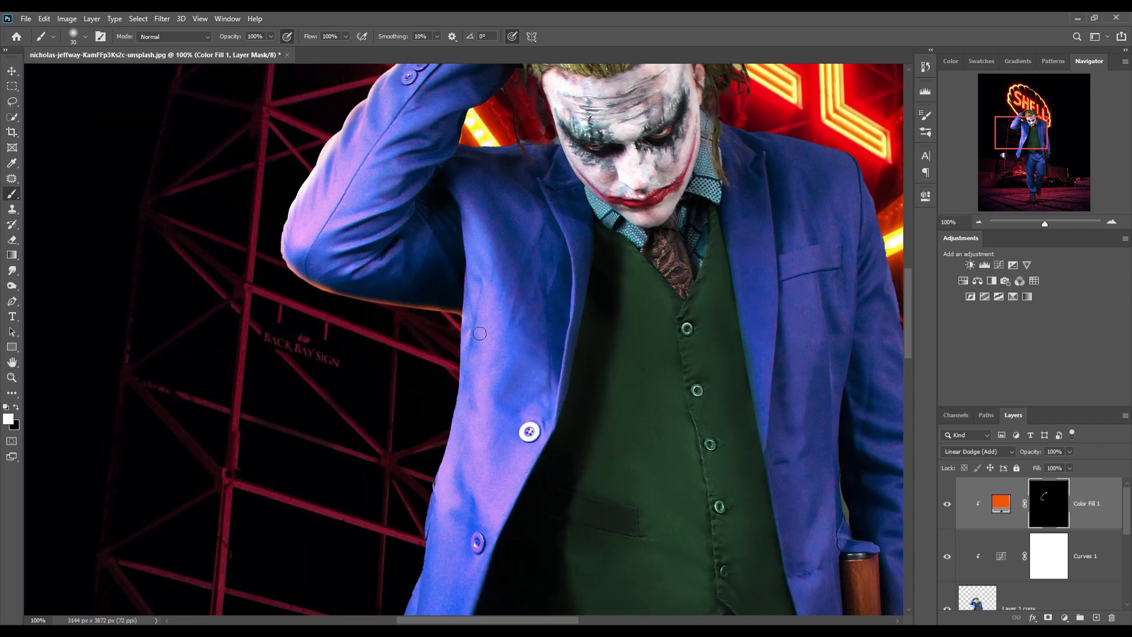
pyautogui.moveTo(460, 388); pyautogui.dragTo(413, 605)
pyautogui.moveTo(413, 604)
pyautogui.mouseDown()
pyautogui.moveTo(417, 416)
pyautogui.moveTo(407, 581)
pyautogui.mouseUp()
pyautogui.moveTo(407, 581); pyautogui.dragTo(460, 513)
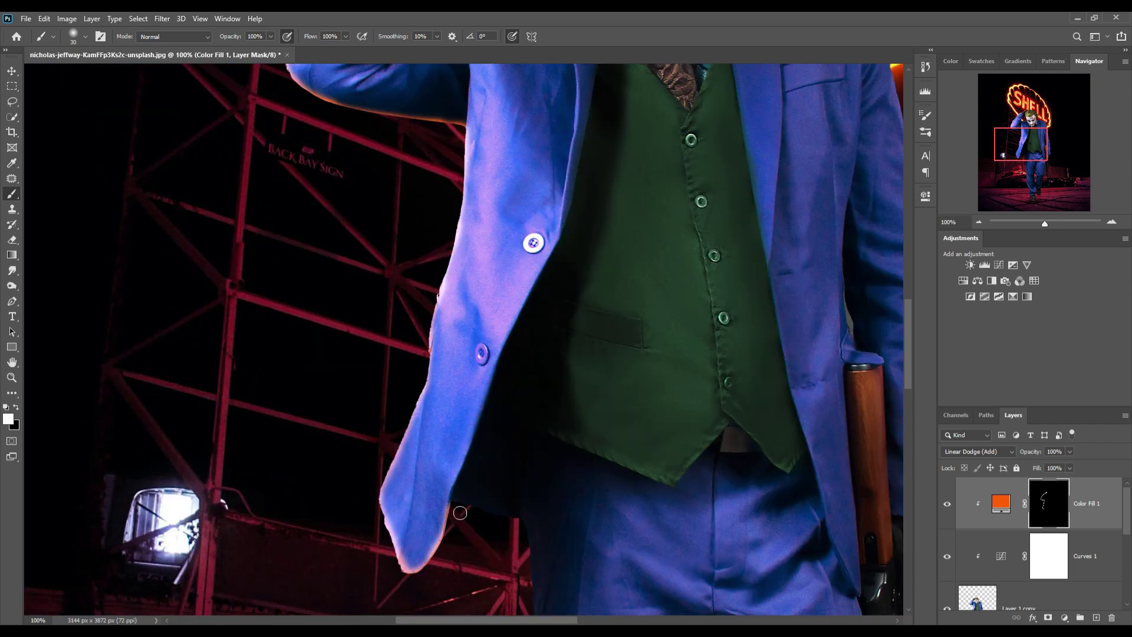
# Paint the glow along the trousers, hair, right shoulder, right jacket edge, glove and rifle
pyautogui.moveTo(530, 583); pyautogui.dragTo(523, 242)
pyautogui.moveTo(546, 195)
pyautogui.mouseDown()
pyautogui.moveTo(561, 348)
pyautogui.moveTo(622, 507)
pyautogui.moveTo(554, 467)
pyautogui.mouseUp()
pyautogui.moveTo(356, 100); pyautogui.dragTo(265, 469)
pyautogui.moveTo(266, 89)
pyautogui.mouseDown()
pyautogui.moveTo(413, 206)
pyautogui.moveTo(548, 354)
pyautogui.moveTo(567, 469)
pyautogui.moveTo(508, 275)
pyautogui.mouseUp()
pyautogui.moveTo(519, 298)
pyautogui.mouseDown()
pyautogui.moveTo(562, 414)
pyautogui.moveTo(551, 525)
pyautogui.mouseUp()
pyautogui.moveTo(571, 526)
pyautogui.mouseDown()
pyautogui.moveTo(539, 280)
pyautogui.moveTo(545, 402)
pyautogui.mouseUp()
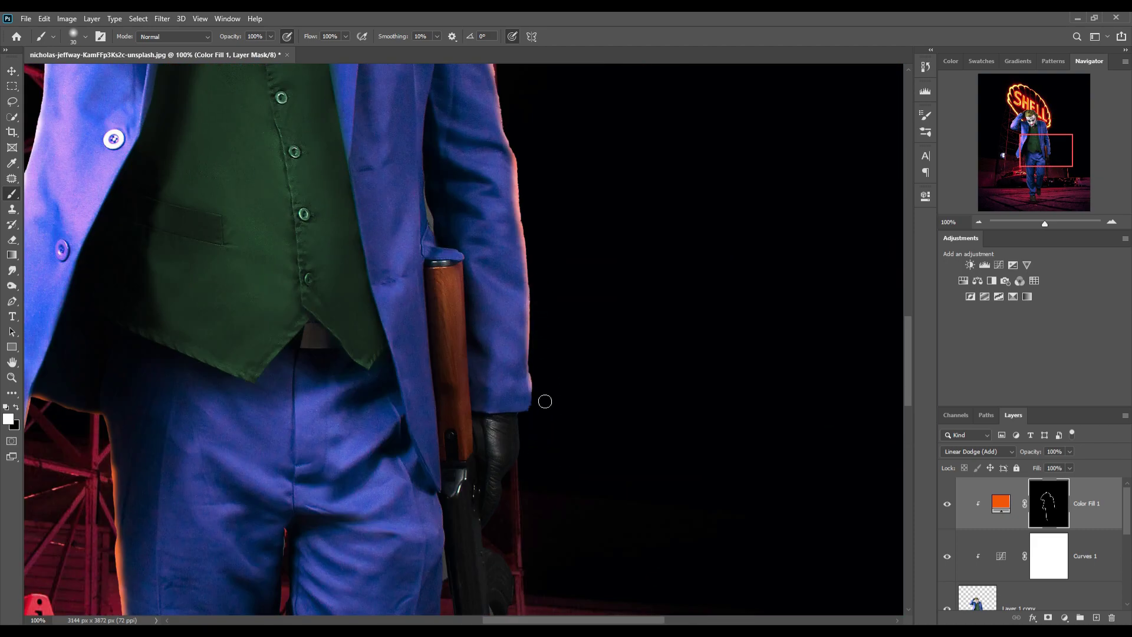
pyautogui.moveTo(502, 534)
pyautogui.mouseDown()
pyautogui.moveTo(534, 594)
pyautogui.moveTo(513, 222)
pyautogui.moveTo(528, 468)
pyautogui.moveTo(518, 510)
pyautogui.mouseUp()
pyautogui.moveTo(448, 194)
pyautogui.mouseDown()
pyautogui.moveTo(454, 294)
pyautogui.moveTo(401, 543)
pyautogui.mouseUp()
pyautogui.moveTo(474, 259); pyautogui.dragTo(484, 392)
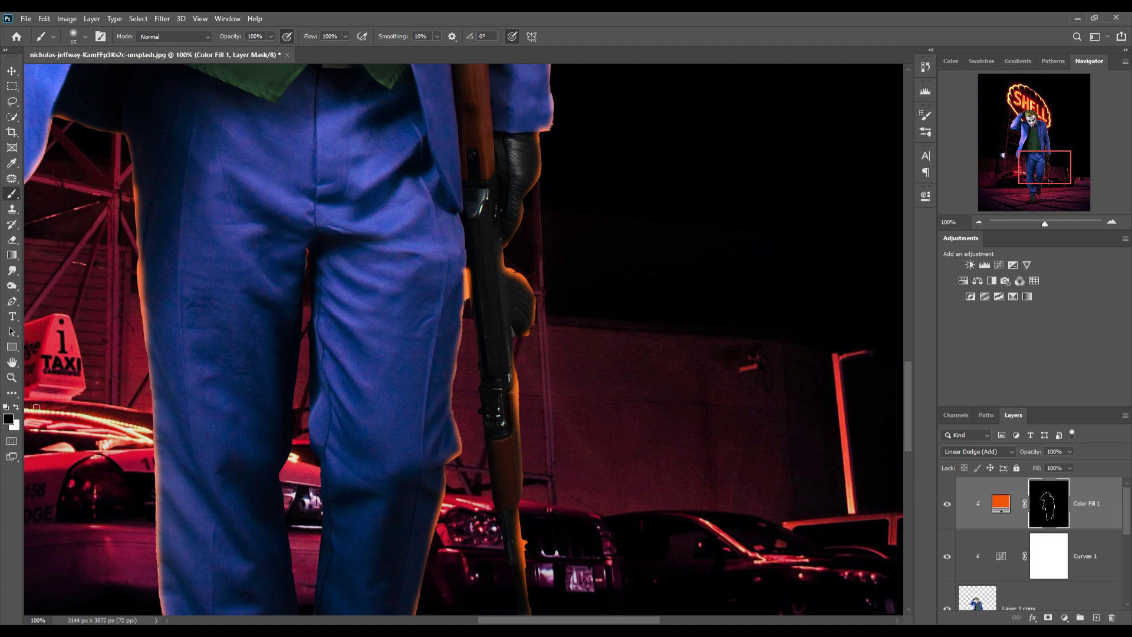
# With a 200 px white brush at 55% opacity, paint soft glow along the sleeves and jacket
pyautogui.scroll(-3, 594, 208)
pyautogui.scroll(-2, 595, 208)
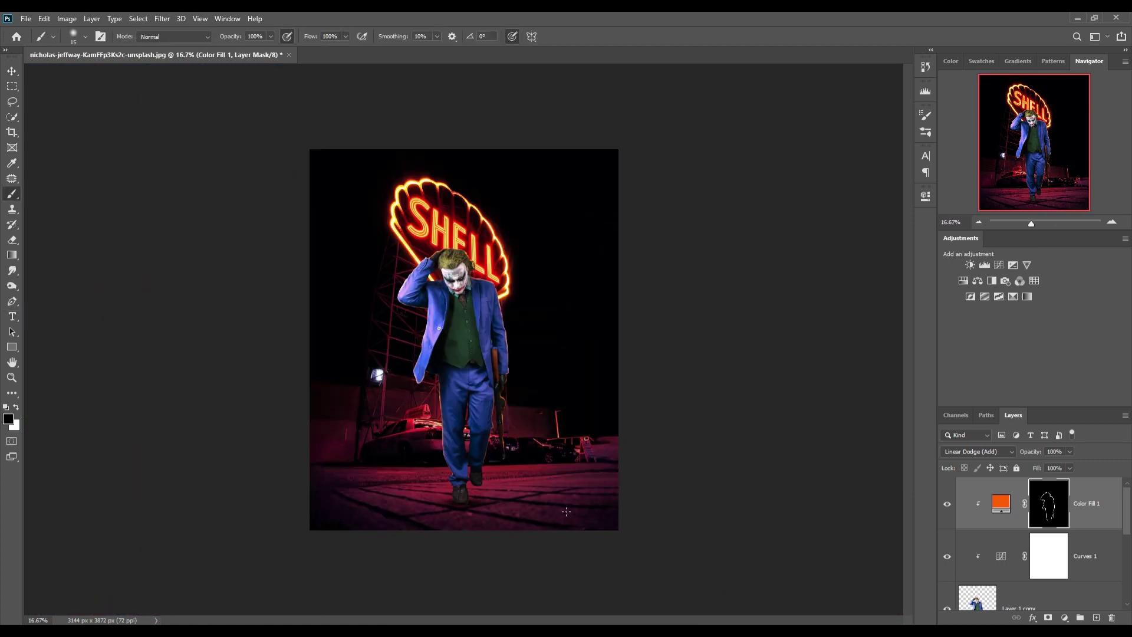
pyautogui.scroll(3, 343, 154)
pyautogui.press(']')
pyautogui.press(']')
pyautogui.press(']')
pyautogui.press('5')
pyautogui.press('5')
pyautogui.press('x')
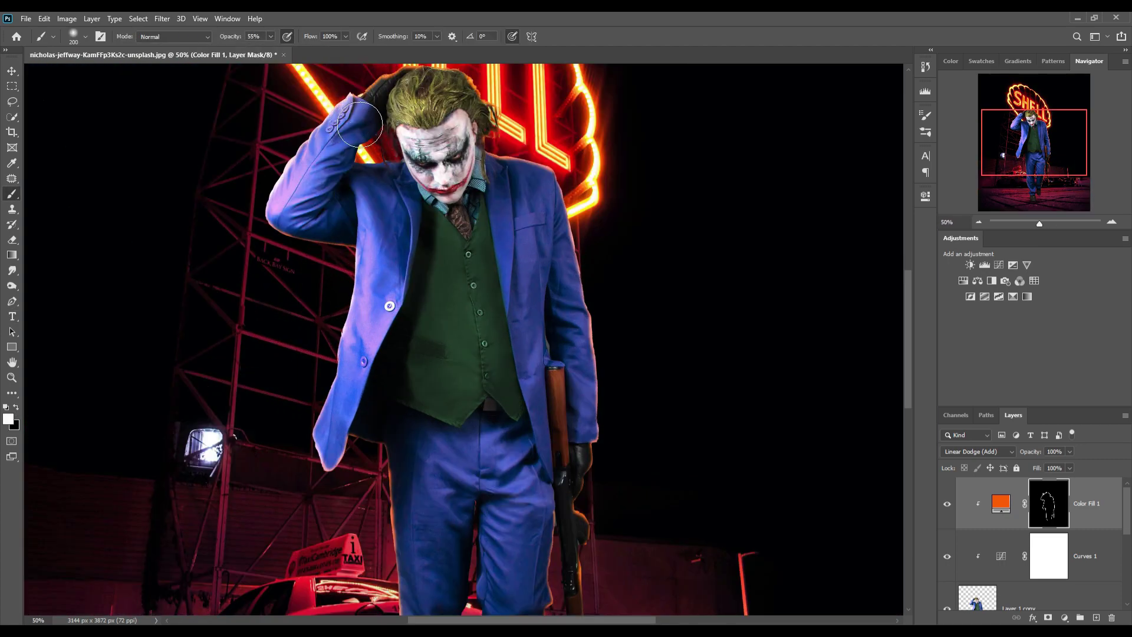
pyautogui.moveTo(363, 115); pyautogui.dragTo(280, 206)
pyautogui.moveTo(302, 281)
pyautogui.mouseDown()
pyautogui.moveTo(359, 295)
pyautogui.moveTo(351, 413)
pyautogui.moveTo(328, 498)
pyautogui.mouseUp()
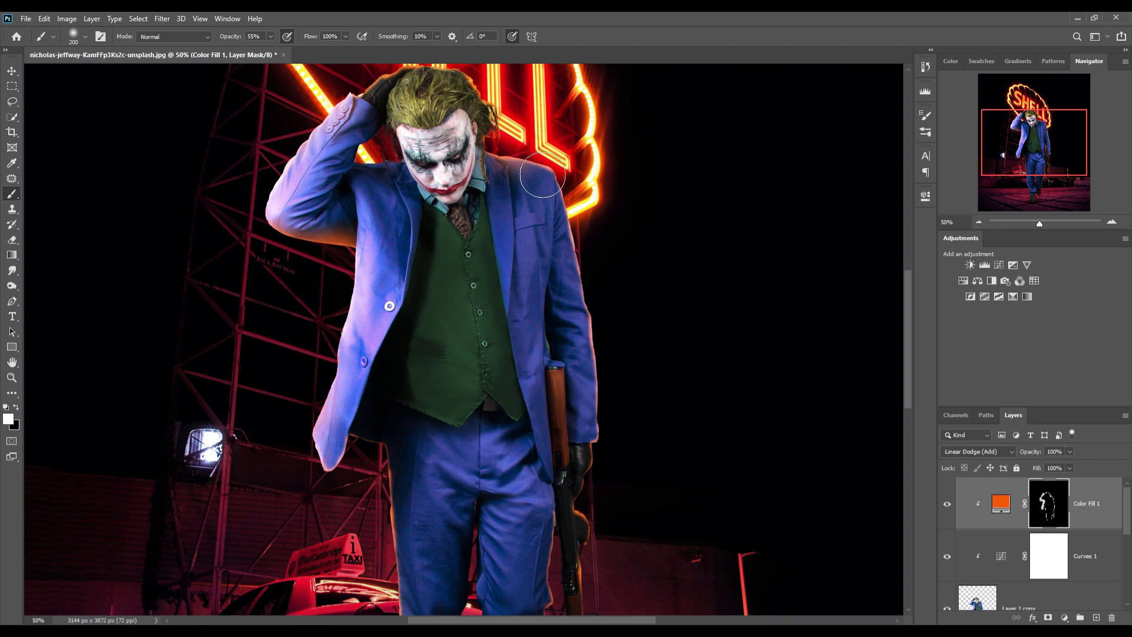
pyautogui.moveTo(540, 177); pyautogui.dragTo(590, 437)
pyautogui.moveTo(690, 245); pyautogui.dragTo(709, 393)
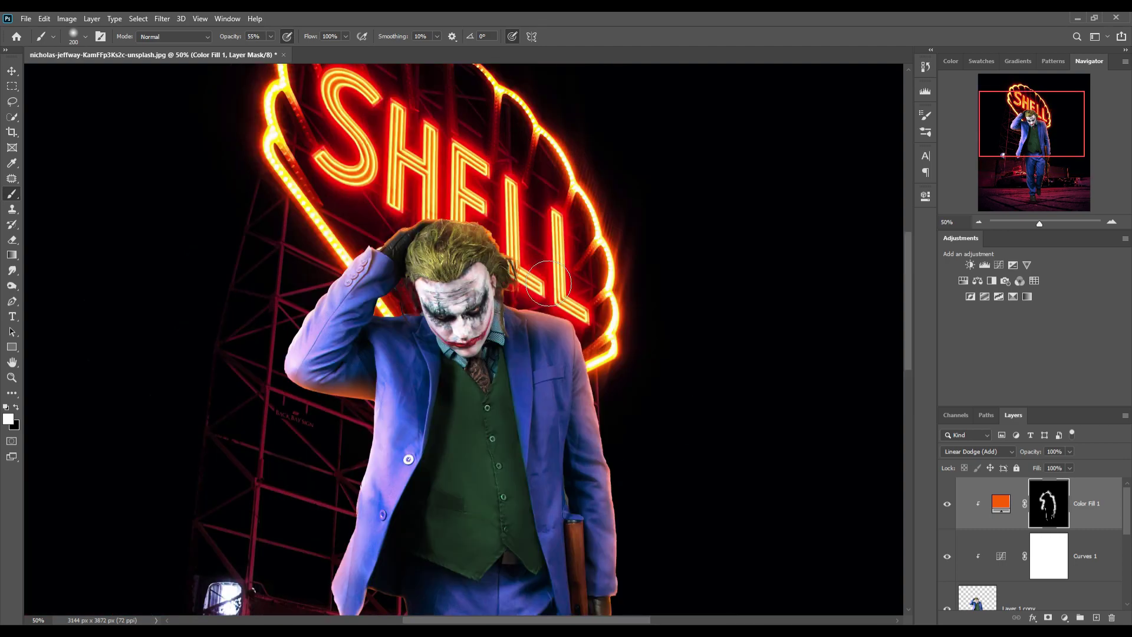
pyautogui.moveTo(690, 338); pyautogui.dragTo(731, 226)
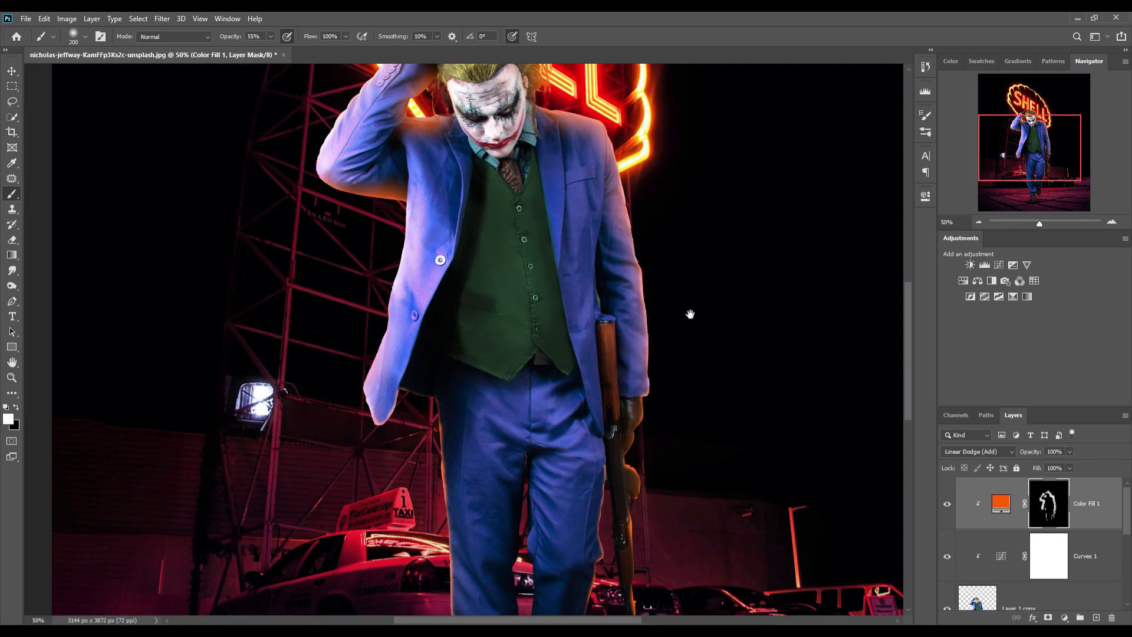
# Add a Brightness/Contrast layer with raised brightness, invert its mask and brighten the suit edge
pyautogui.press('v')
pyautogui.click(970, 264)
pyautogui.moveTo(825, 263); pyautogui.dragTo(873, 263)
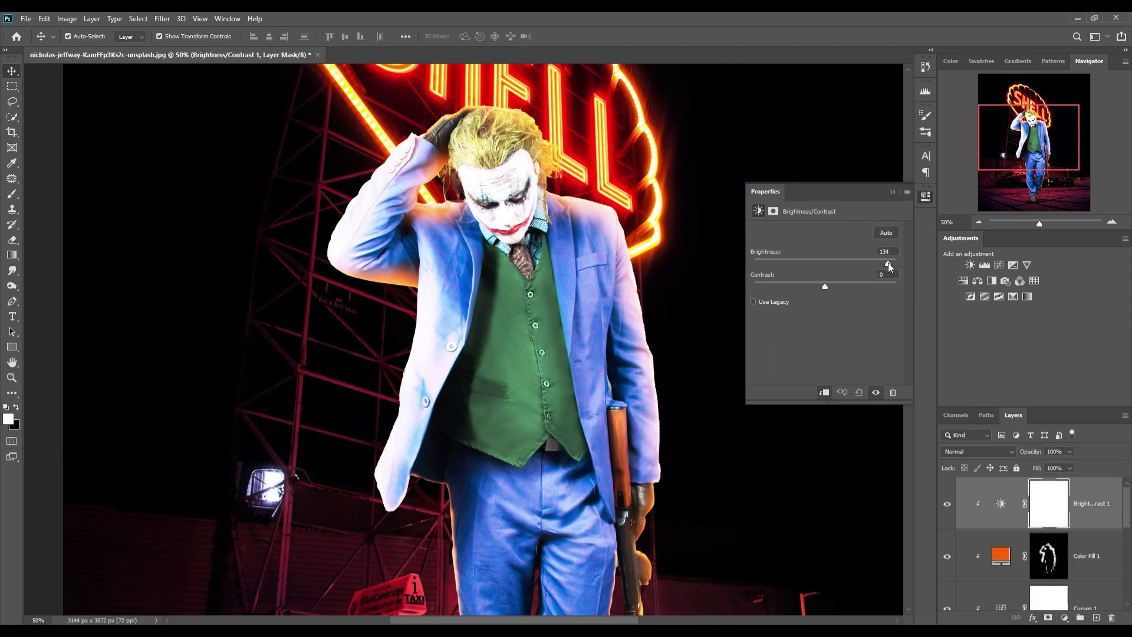
pyautogui.click(893, 192)
pyautogui.hotkey('ctrl', 'i')
pyautogui.press('b')
pyautogui.moveTo(413, 150)
pyautogui.mouseDown()
pyautogui.moveTo(380, 227)
pyautogui.moveTo(378, 336)
pyautogui.moveTo(475, 610)
pyautogui.mouseUp()
# With a 250 px brush, light the trousers and rifle, then paint out stray rifle glow in black
pyautogui.scroll(-5, 474, 610)
pyautogui.hotkey('alt', '[')
pyautogui.press(']')
pyautogui.moveTo(466, 294); pyautogui.dragTo(460, 171)
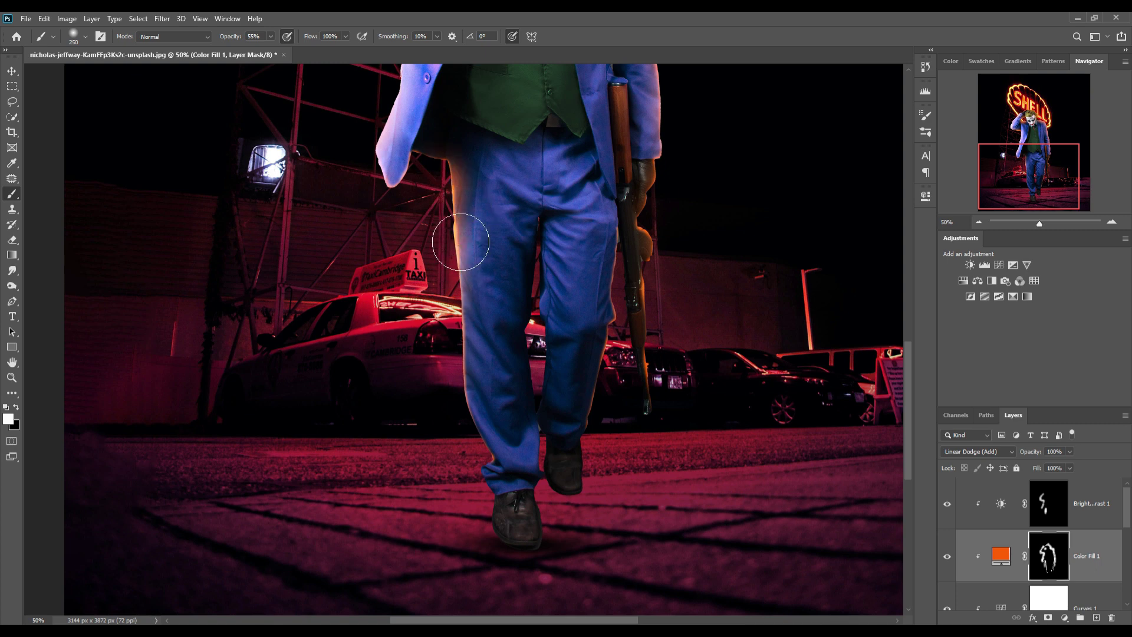
pyautogui.moveTo(463, 240); pyautogui.dragTo(480, 466)
pyautogui.moveTo(633, 444)
pyautogui.mouseDown()
pyautogui.moveTo(667, 260)
pyautogui.moveTo(703, 333)
pyautogui.mouseUp()
pyautogui.press('x')
pyautogui.press('[')
pyautogui.press('[')
pyautogui.press('[')
pyautogui.moveTo(631, 200)
pyautogui.mouseDown()
pyautogui.moveTo(646, 373)
pyautogui.moveTo(626, 277)
pyautogui.moveTo(637, 312)
pyautogui.mouseUp()
pyautogui.press('[')
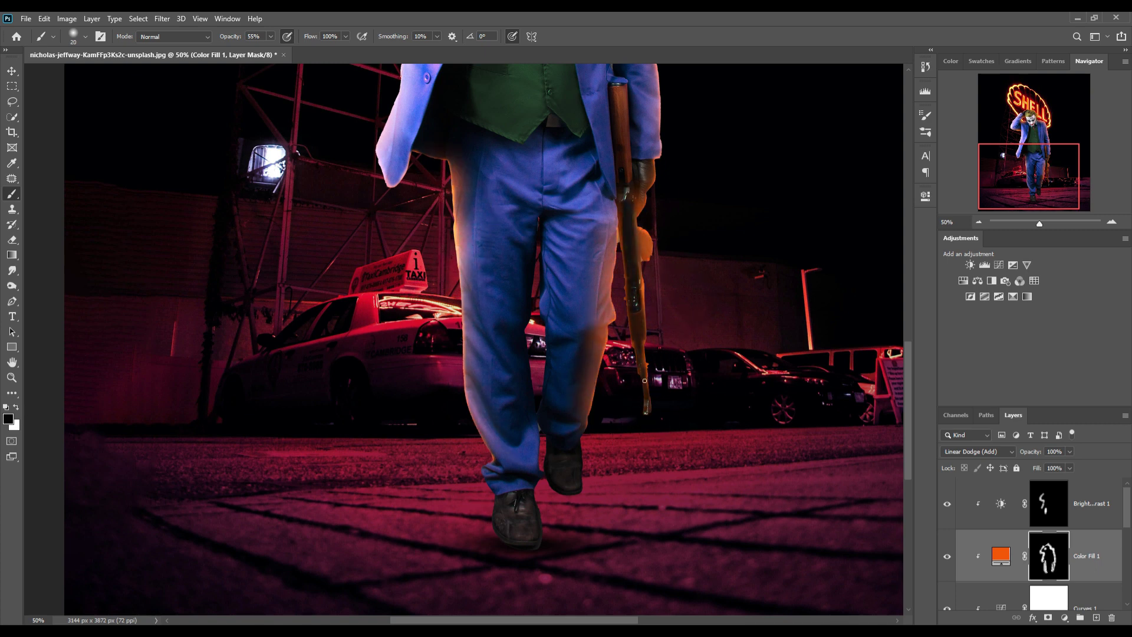
# Paint white light along the left and right trouser leg edges, then zoom out to the full composition
pyautogui.hotkey('alt', ']')
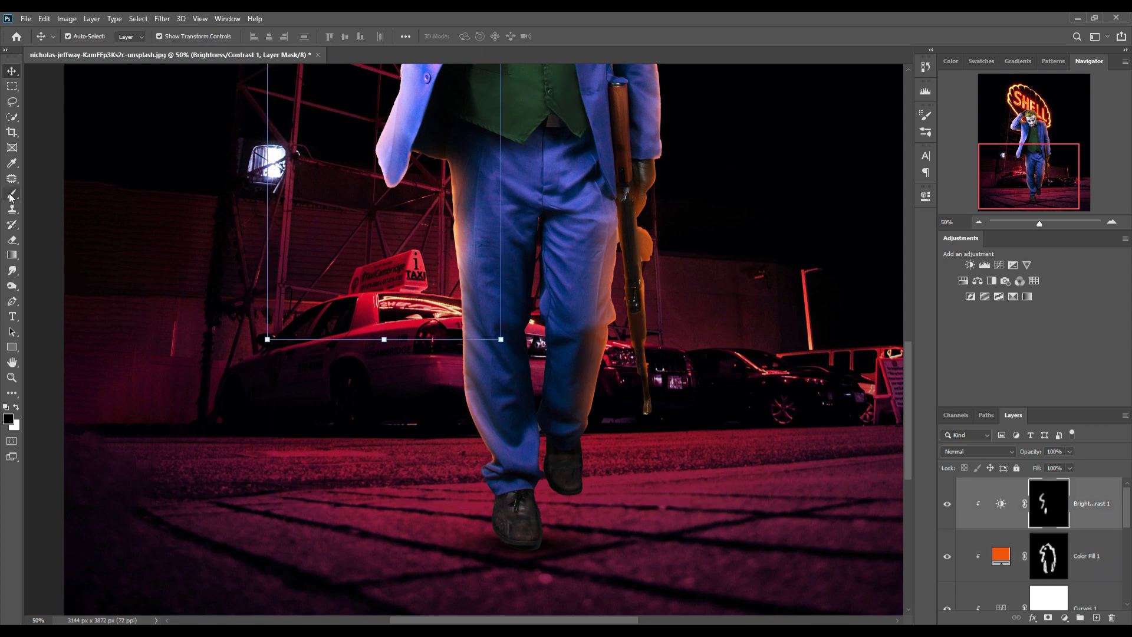
pyautogui.press('x')
pyautogui.press(']')
pyautogui.press(']')
pyautogui.press(']')
pyautogui.moveTo(476, 294); pyautogui.dragTo(472, 442)
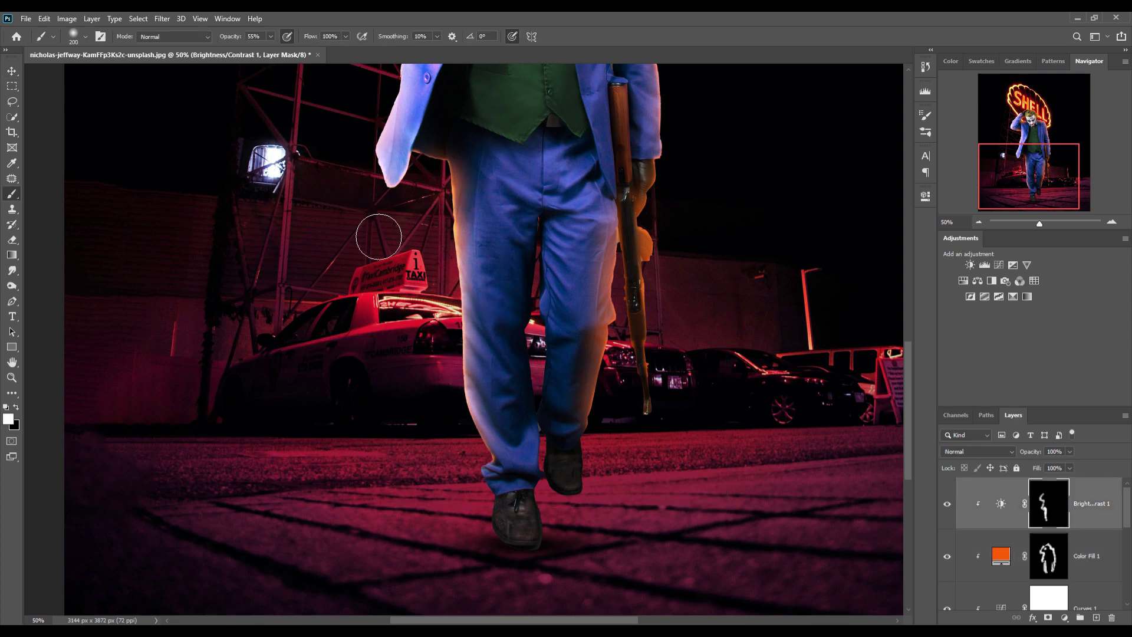
pyautogui.press('[')
pyautogui.press('[')
pyautogui.press('[')
pyautogui.moveTo(596, 419)
pyautogui.mouseDown()
pyautogui.moveTo(623, 269)
pyautogui.moveTo(619, 318)
pyautogui.mouseUp()
pyautogui.moveTo(613, 230); pyautogui.dragTo(655, 106)
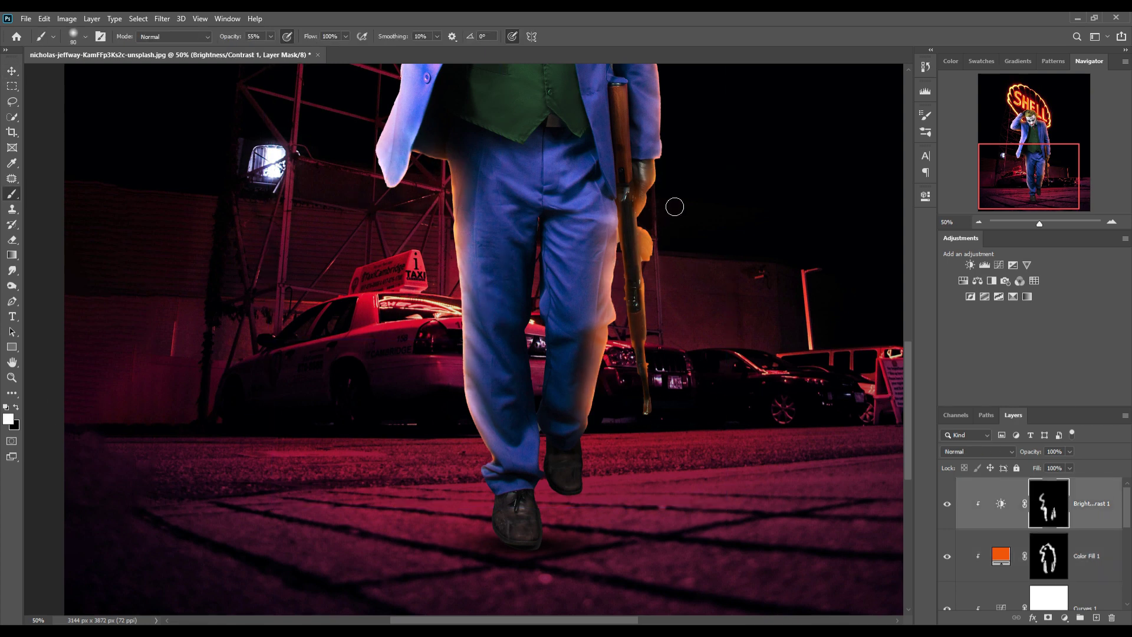
pyautogui.press(']')
pyautogui.press(']')
pyautogui.press(']')
pyautogui.scroll(5, 633, 145)
pyautogui.scroll(3, 632, 145)
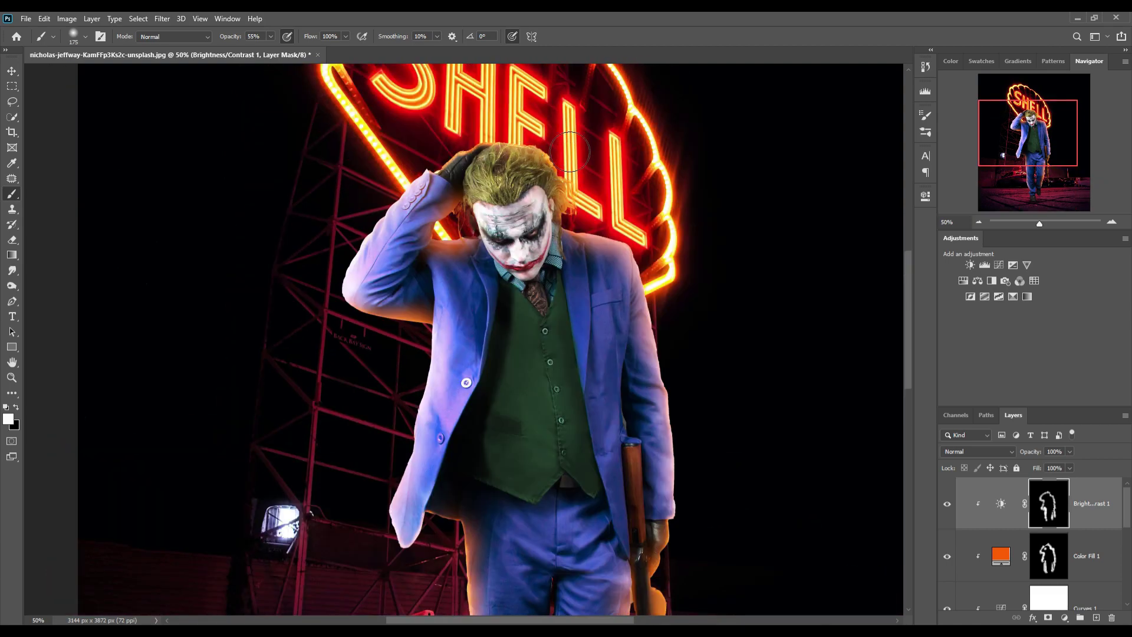
pyautogui.hotkey('ctrl', '-')
pyautogui.hotkey('ctrl', '-')
# Reopen the Curves 1 settings and add a new empty layer for the orange glow
pyautogui.press('v')
pyautogui.scroll(-2, 1038, 549)
pyautogui.click(1056, 555)
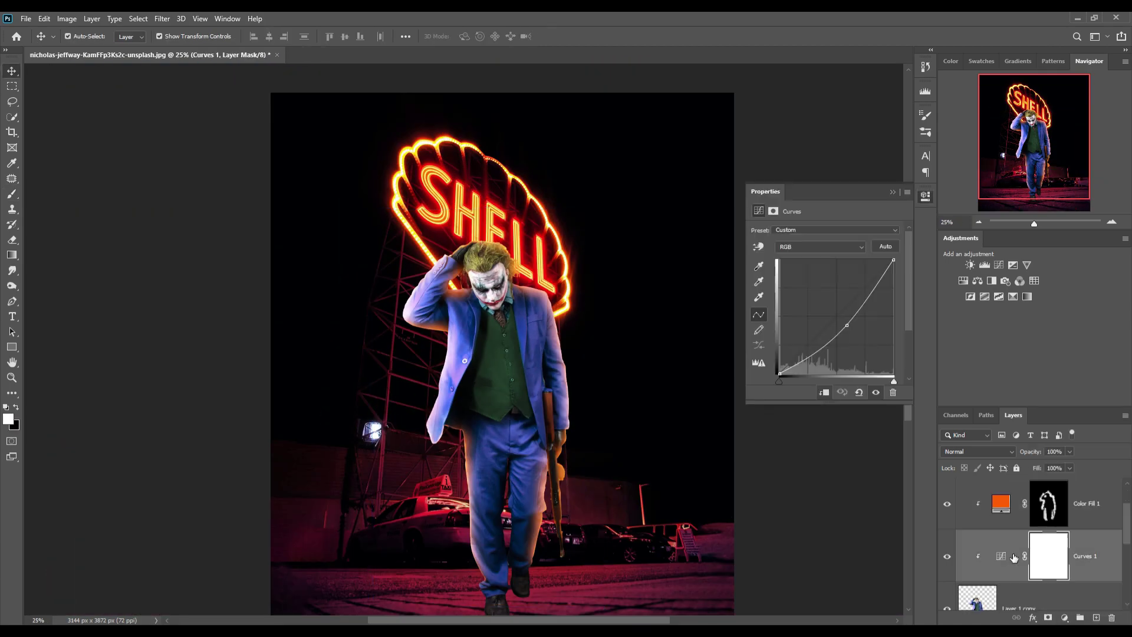
pyautogui.scroll(-2, 1056, 566)
pyautogui.click(1060, 586)
pyautogui.click(1097, 618)
# Paint an orange glow around the sign and head, then a faint 17% glow down the figure
pyautogui.press('b')
pyautogui.press('x')
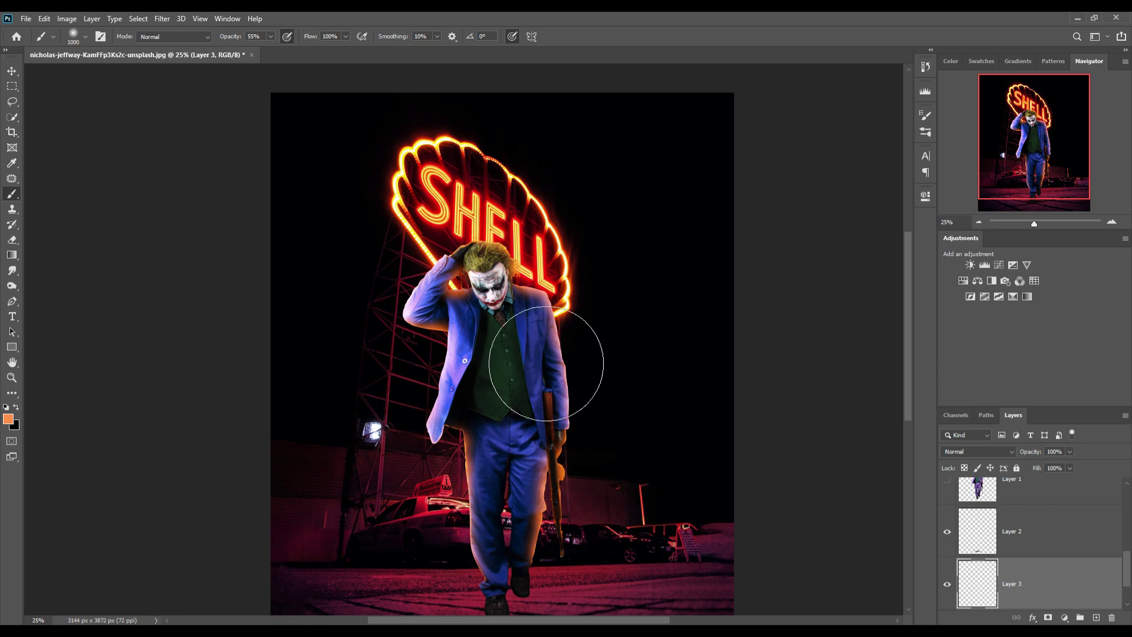
pyautogui.moveTo(466, 254); pyautogui.dragTo(529, 264)
pyautogui.press('1')
pyautogui.press('7')
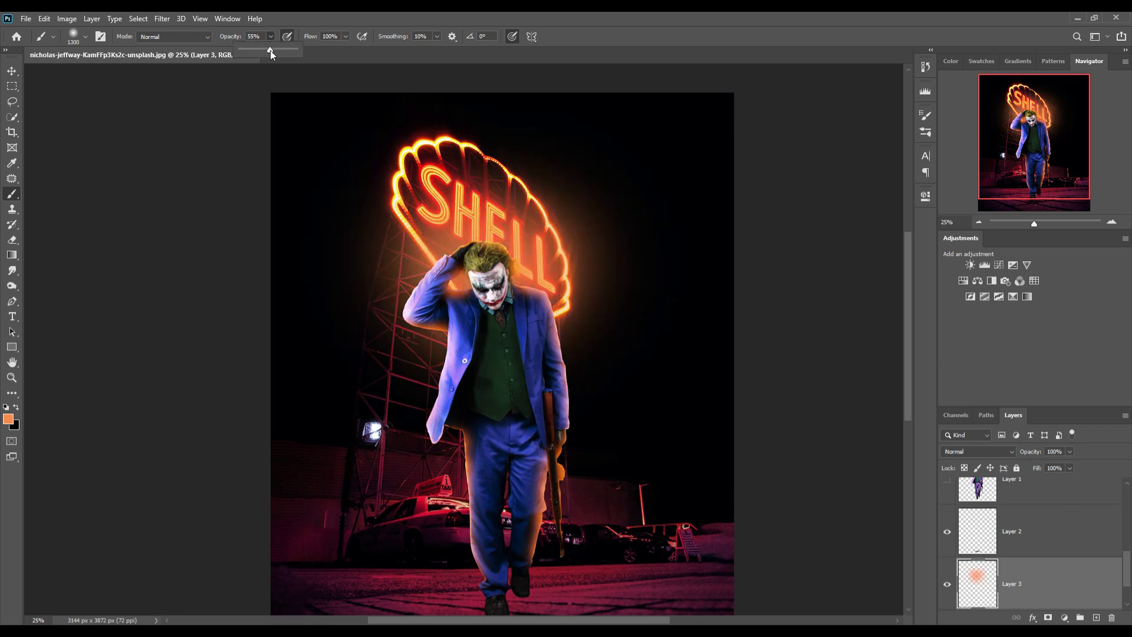
pyautogui.moveTo(513, 330); pyautogui.dragTo(511, 542)
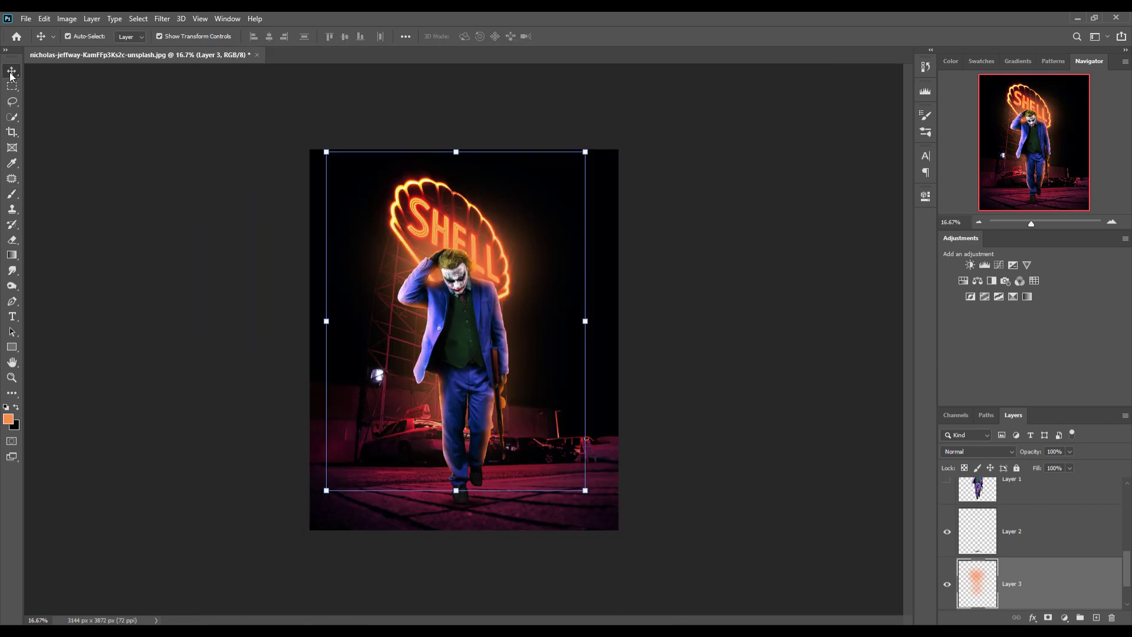
pyautogui.press('v')
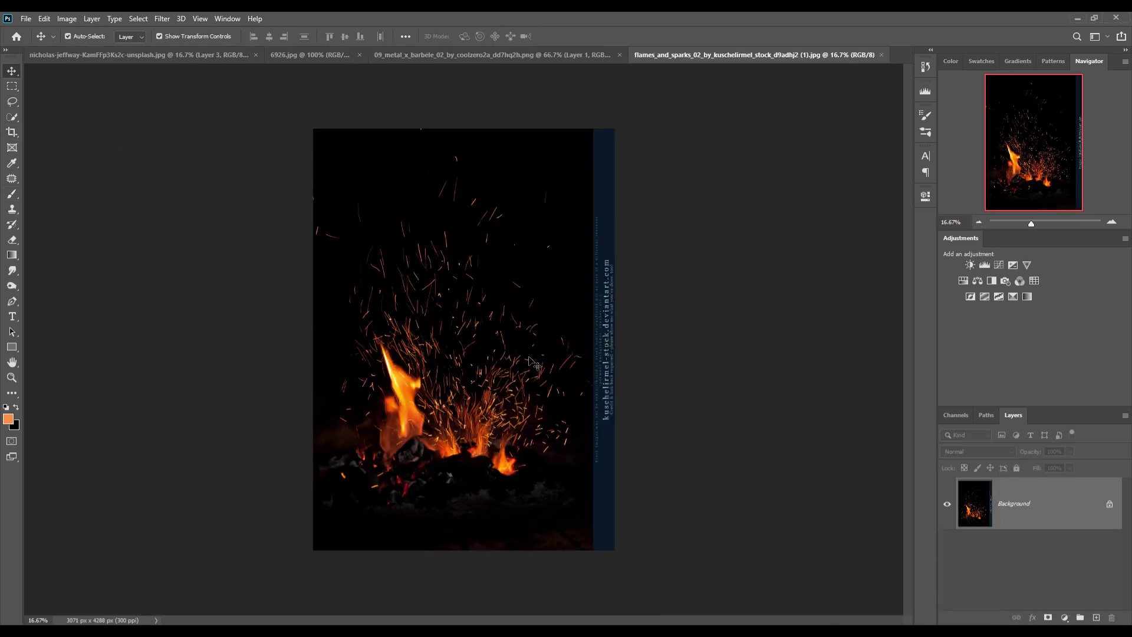
# Crop the watermark strip off the right edge of the flames photo
pyautogui.click(12, 132)
pyautogui.moveTo(615, 339); pyautogui.dragTo(611, 334)
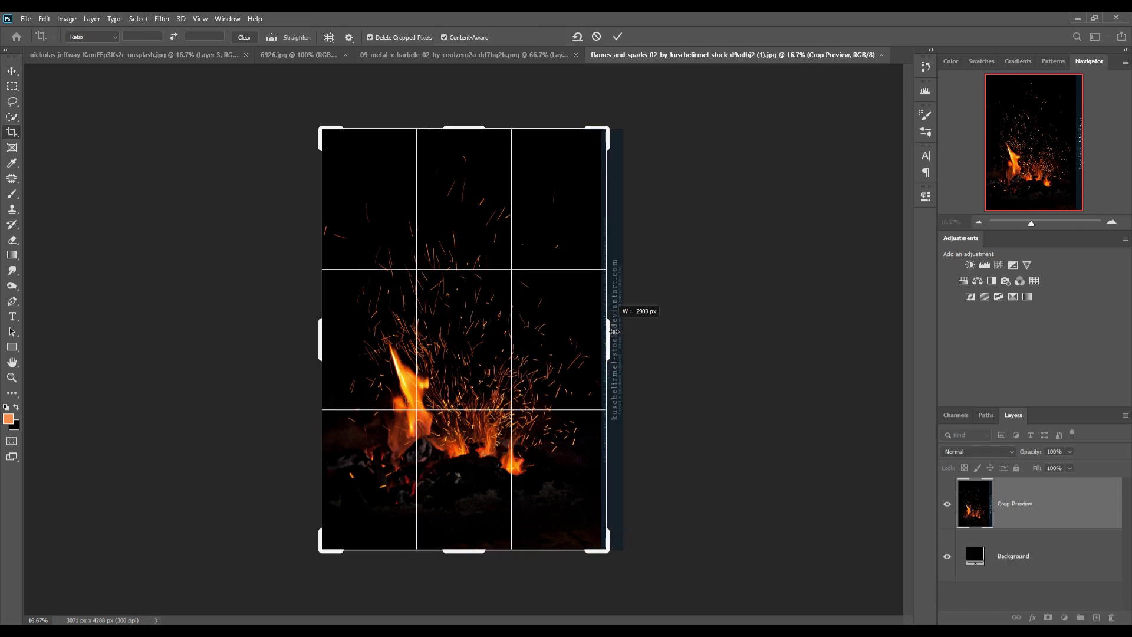
pyautogui.click(617, 37)
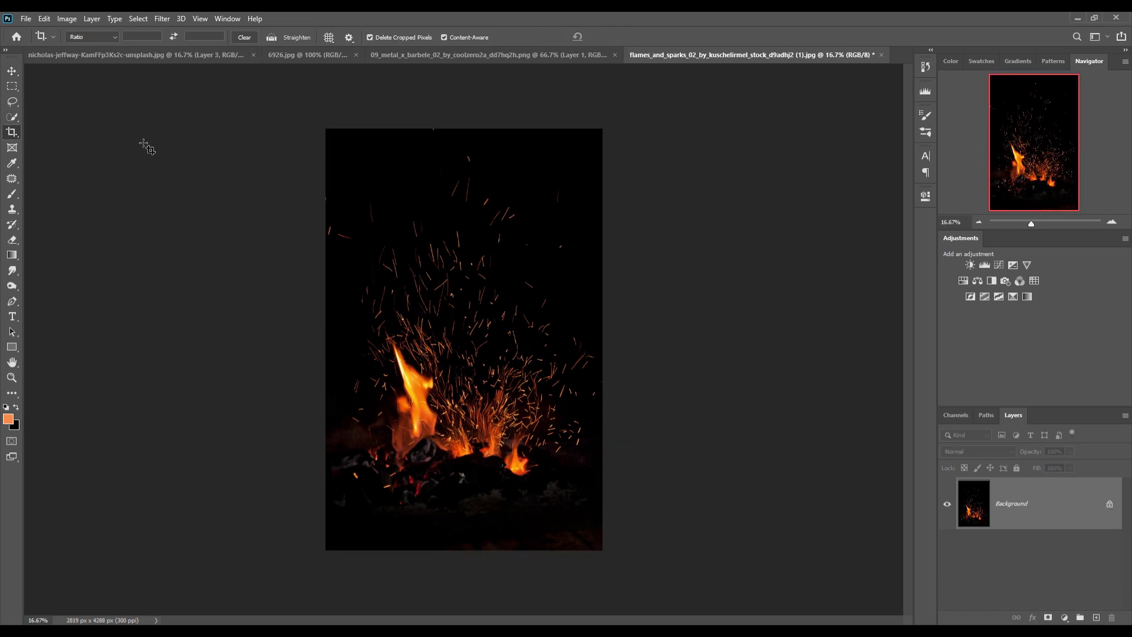
# Drag the barbed-wire cutout into the Joker file, enlarge it and place it beside his legs
pyautogui.click(13, 72)
pyautogui.click(146, 57)
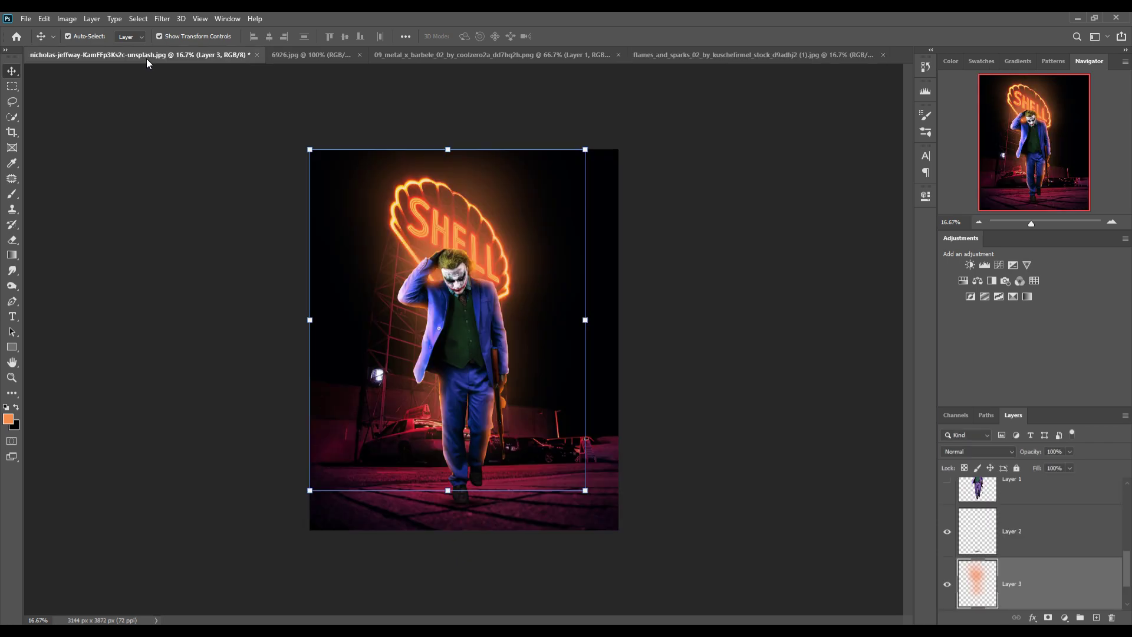
pyautogui.click(507, 56)
pyautogui.moveTo(507, 55); pyautogui.dragTo(500, 105)
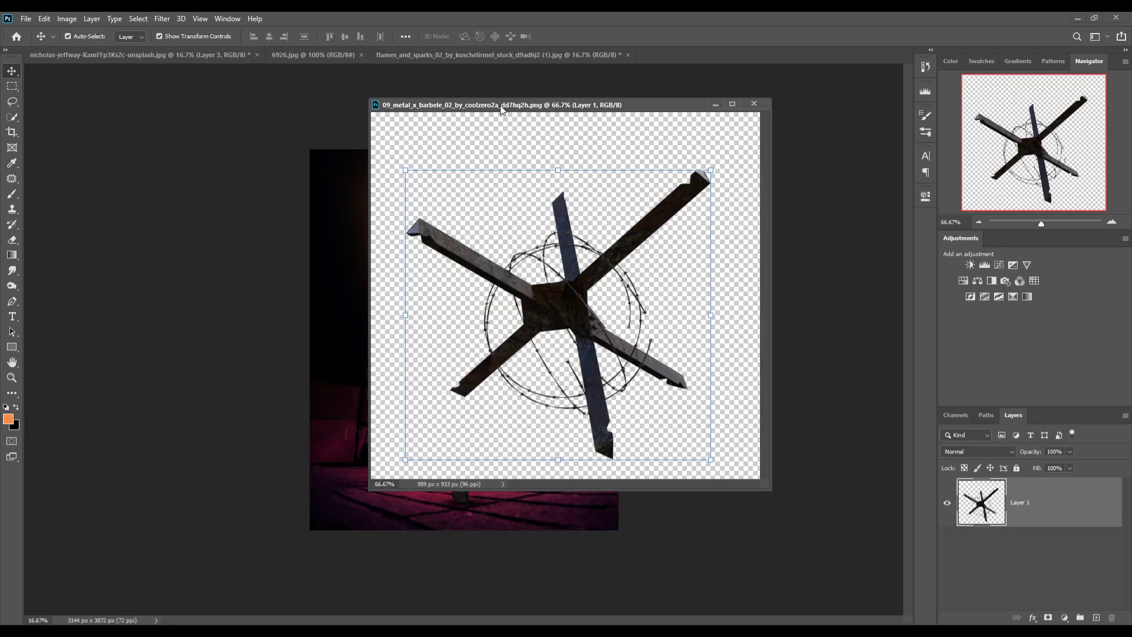
pyautogui.moveTo(585, 106); pyautogui.dragTo(893, 171)
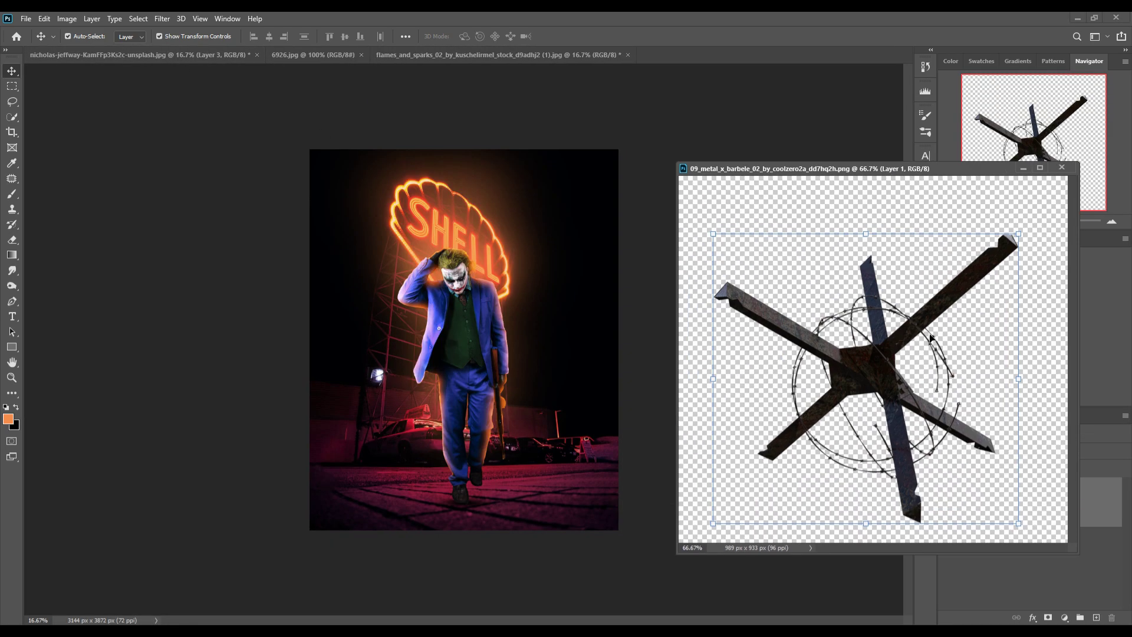
pyautogui.moveTo(875, 369); pyautogui.dragTo(582, 482)
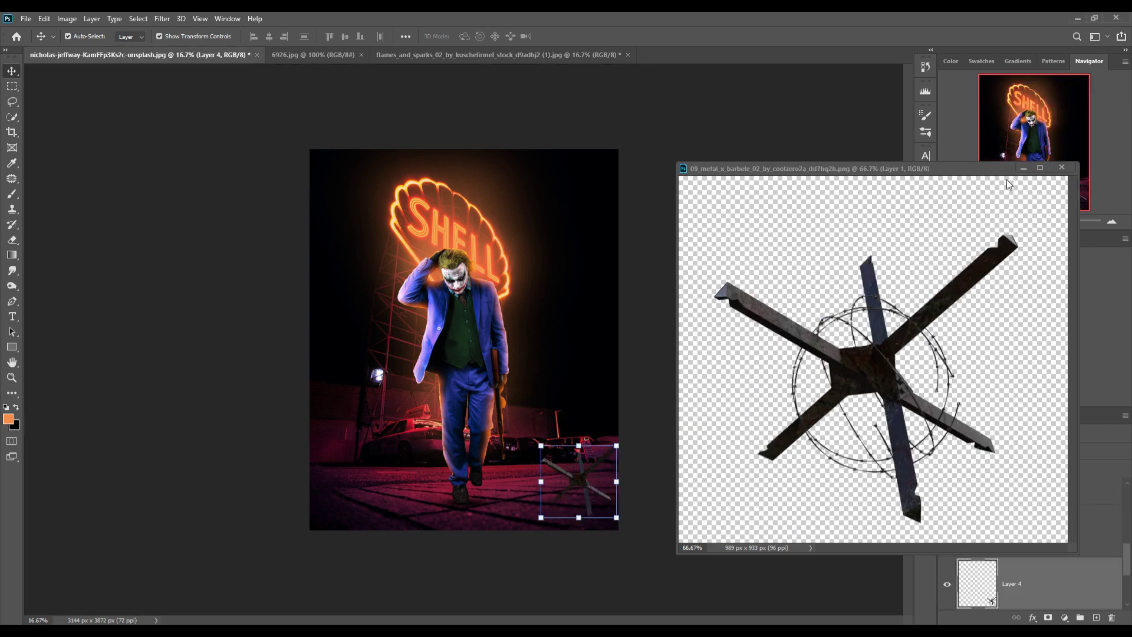
pyautogui.click(1024, 167)
pyautogui.moveTo(617, 517); pyautogui.dragTo(787, 614)
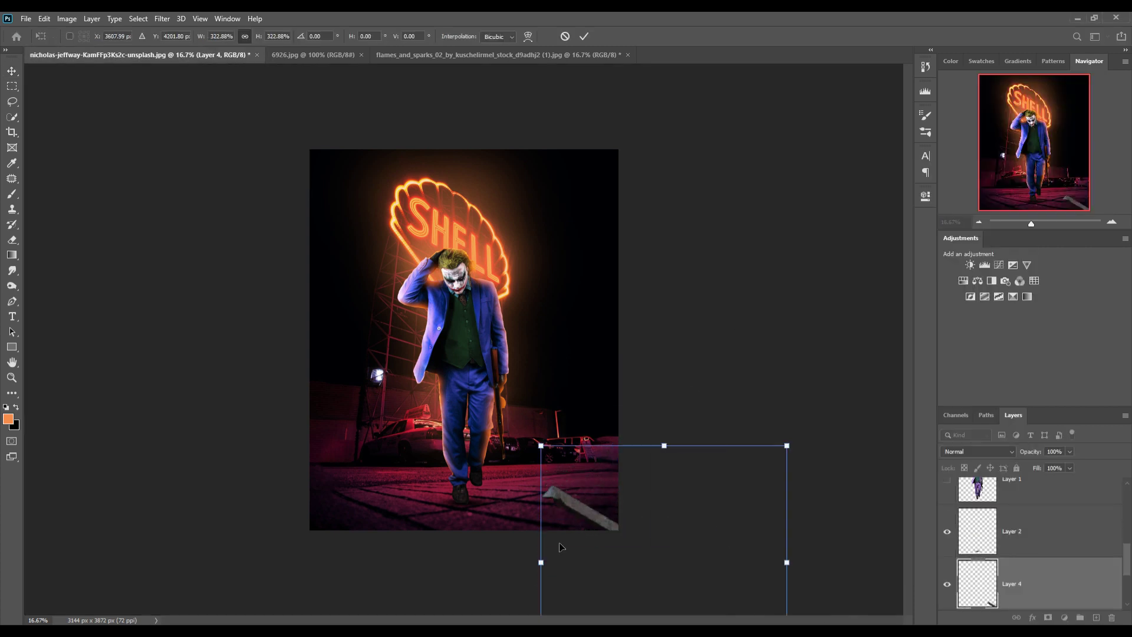
pyautogui.moveTo(561, 548); pyautogui.dragTo(525, 460)
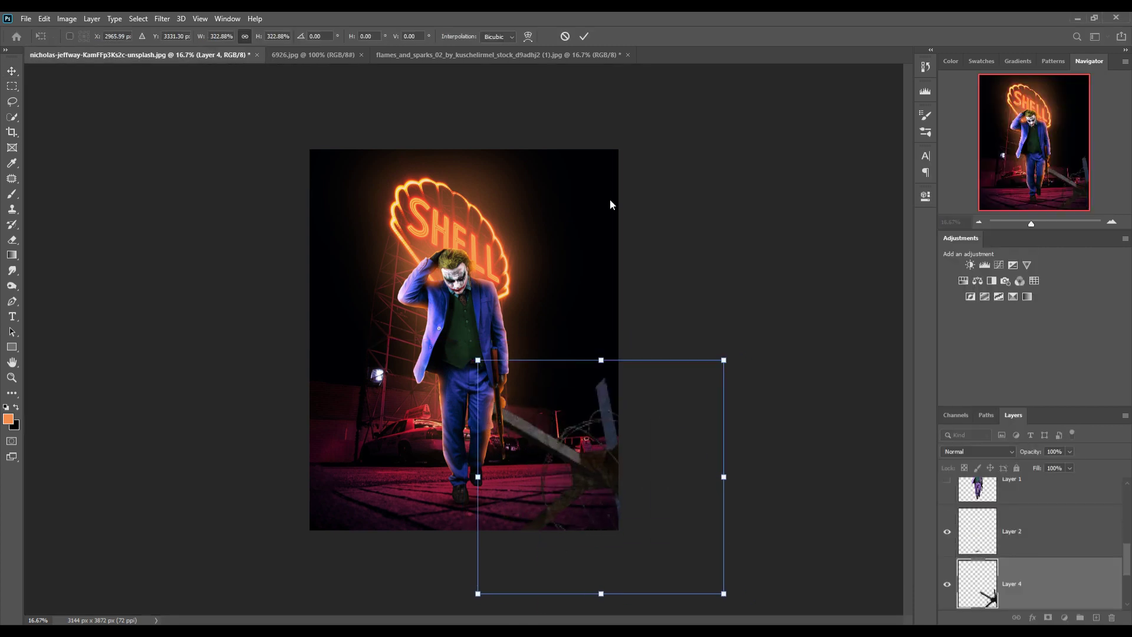
pyautogui.click(584, 36)
# Move Layer 4 above the brightness adjustment and release its clipping mask
pyautogui.moveTo(1032, 576); pyautogui.dragTo(1028, 487)
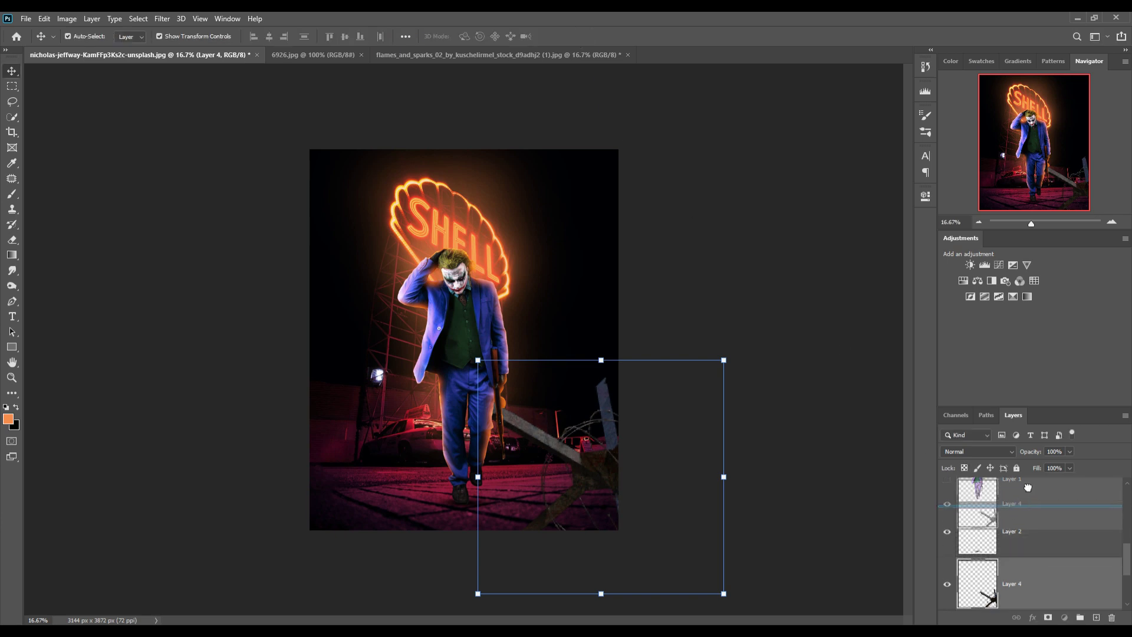
pyautogui.hotkey('ctrl', 'alt', 'g')
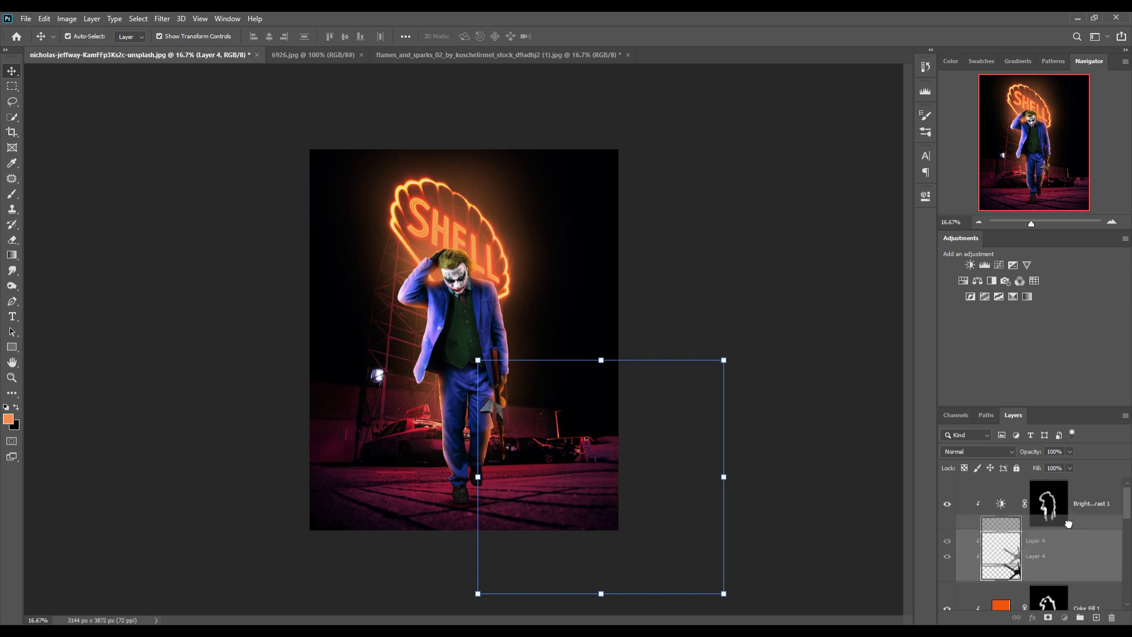
pyautogui.moveTo(1069, 511); pyautogui.dragTo(1060, 499)
pyautogui.rightClick(1061, 498)
pyautogui.click(933, 353)
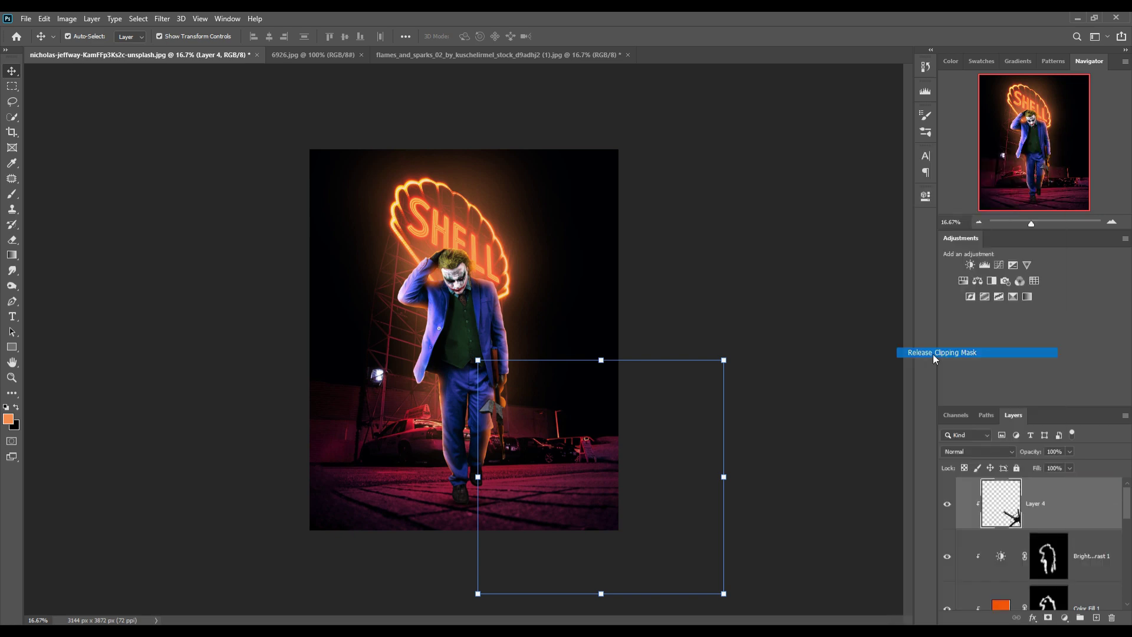
# Darken the barbed wire with a clipped Curves 2 adjustment, then bring the flames photo back up
pyautogui.click(1066, 617)
pyautogui.click(1056, 469)
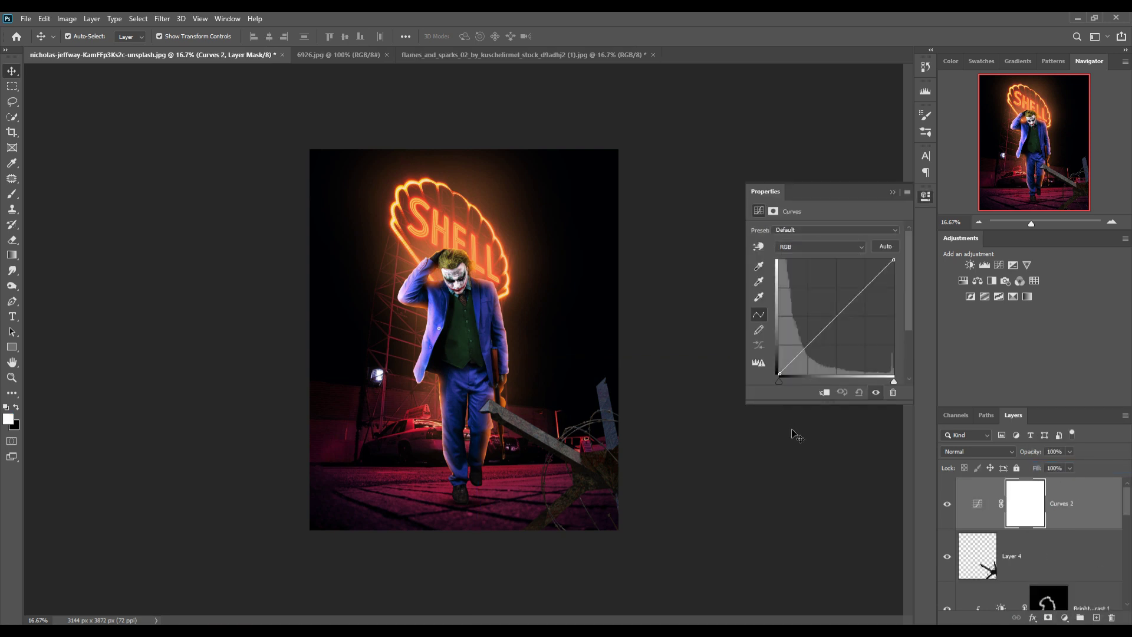
pyautogui.click(830, 399)
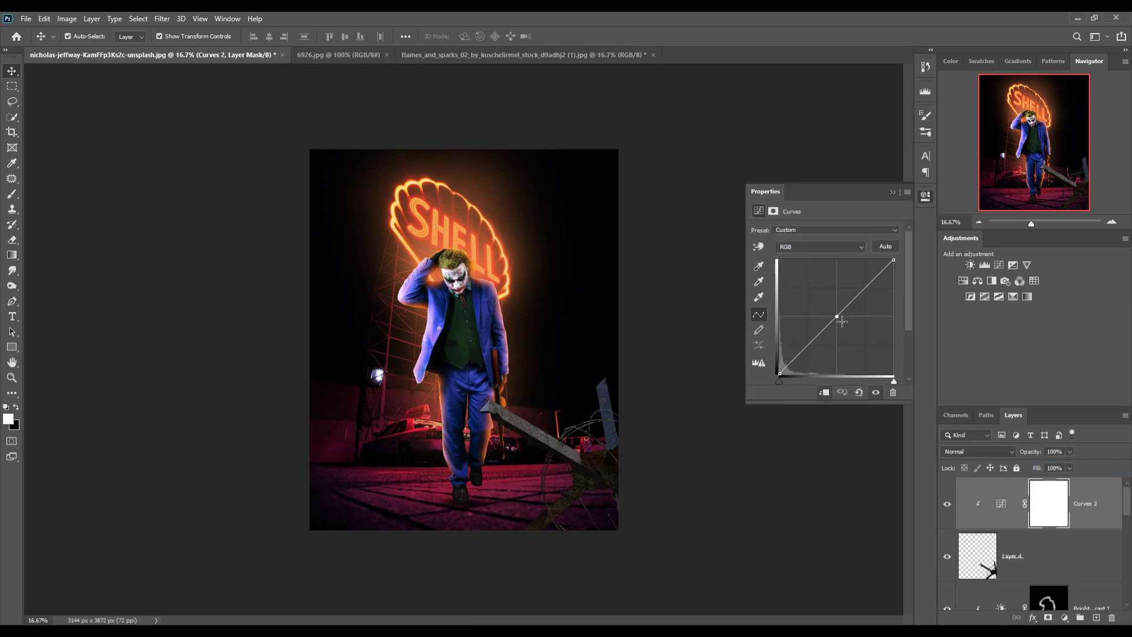
pyautogui.moveTo(842, 324); pyautogui.dragTo(849, 328)
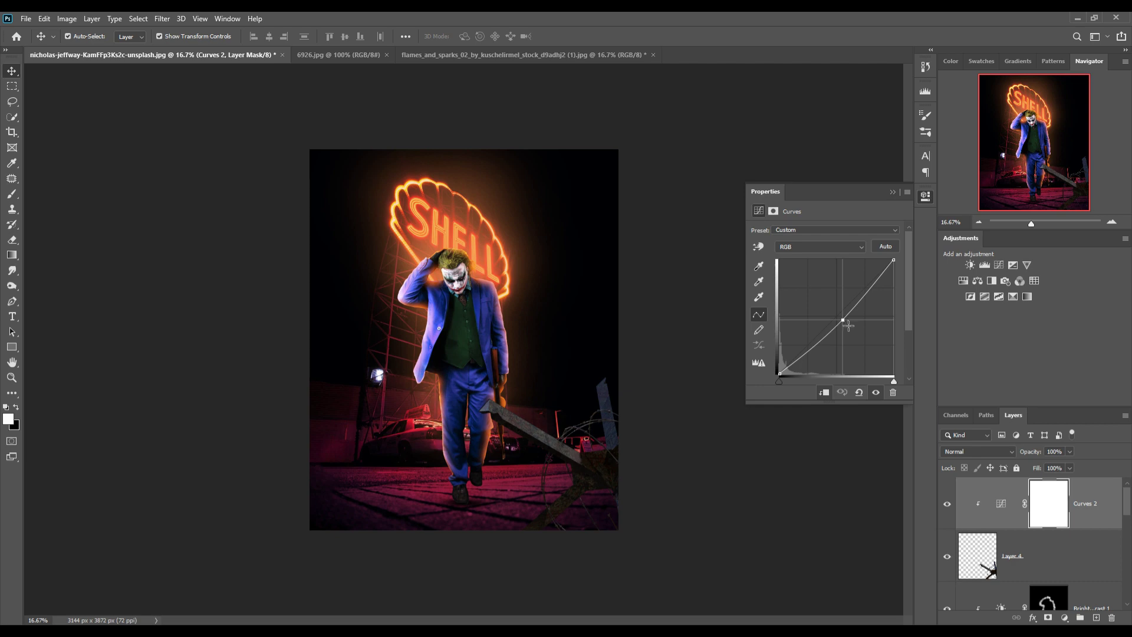
pyautogui.click(893, 193)
pyautogui.moveTo(475, 56)
pyautogui.mouseDown()
pyautogui.moveTo(486, 84)
pyautogui.moveTo(846, 110)
pyautogui.mouseUp()
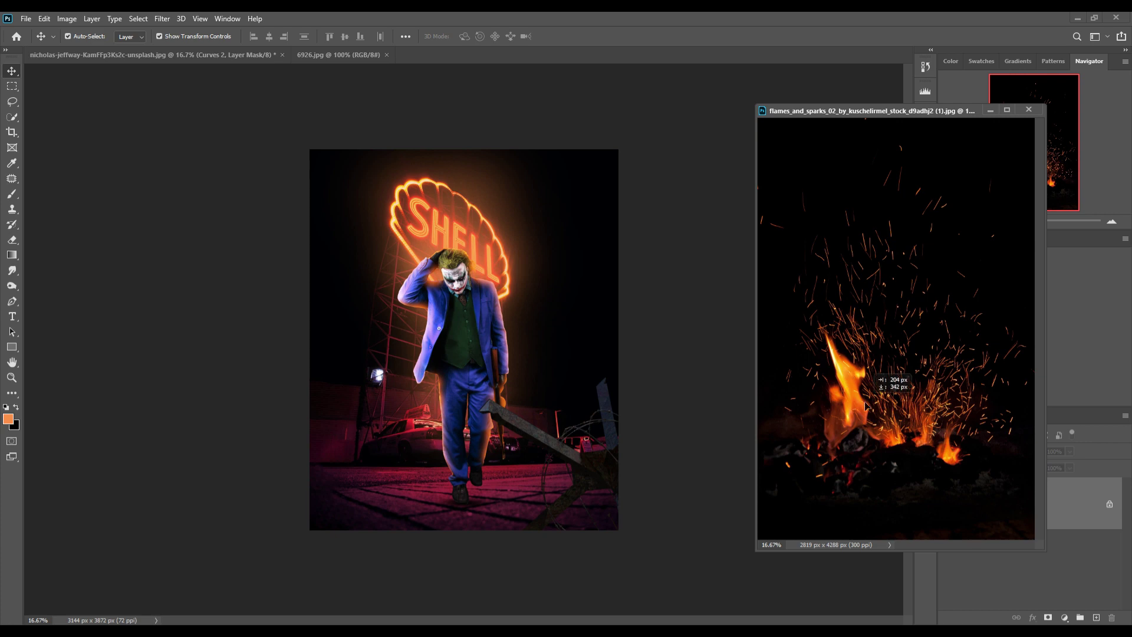
# Copy the flames into the Joker image as Layer 5 in Screen mode, shrunk to the lower right
pyautogui.moveTo(849, 387); pyautogui.dragTo(538, 383)
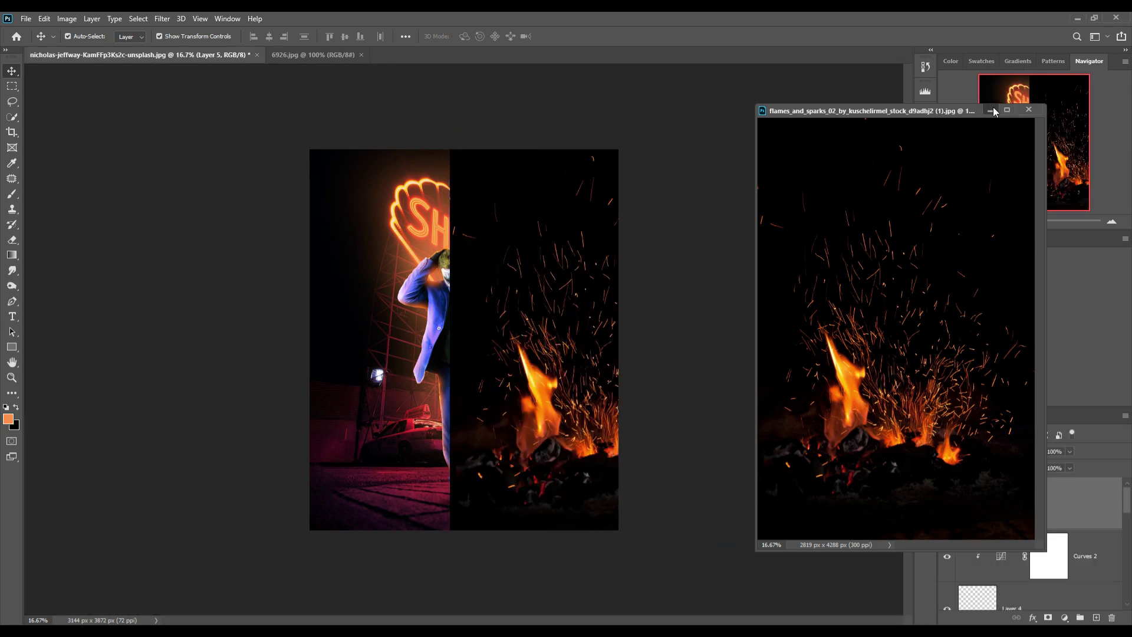
pyautogui.click(1029, 110)
pyautogui.click(1004, 452)
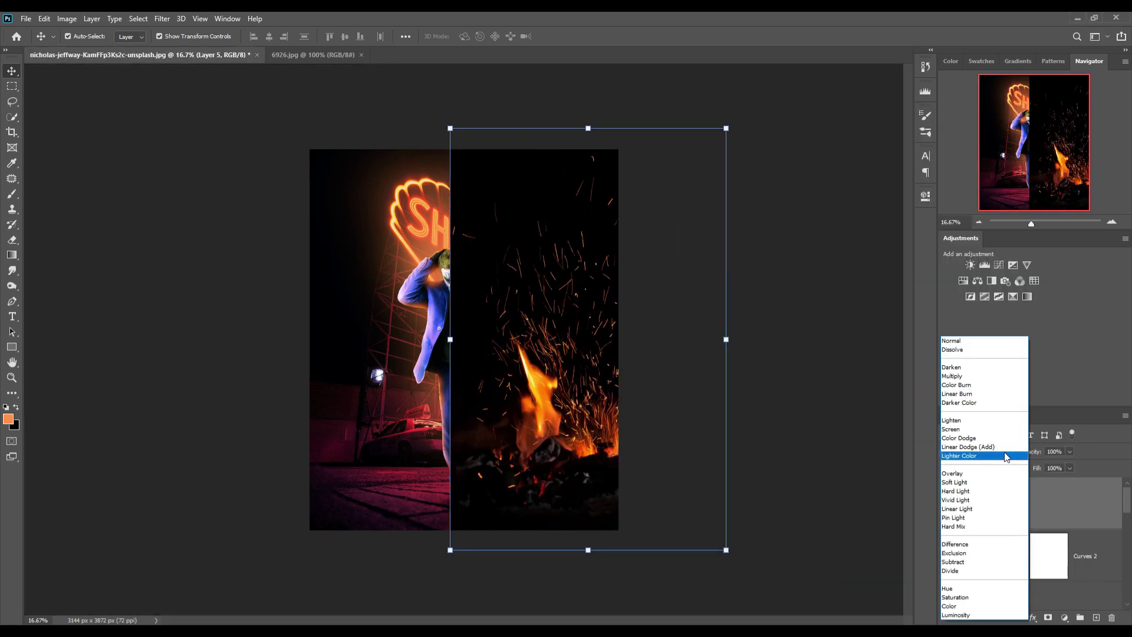
pyautogui.click(965, 431)
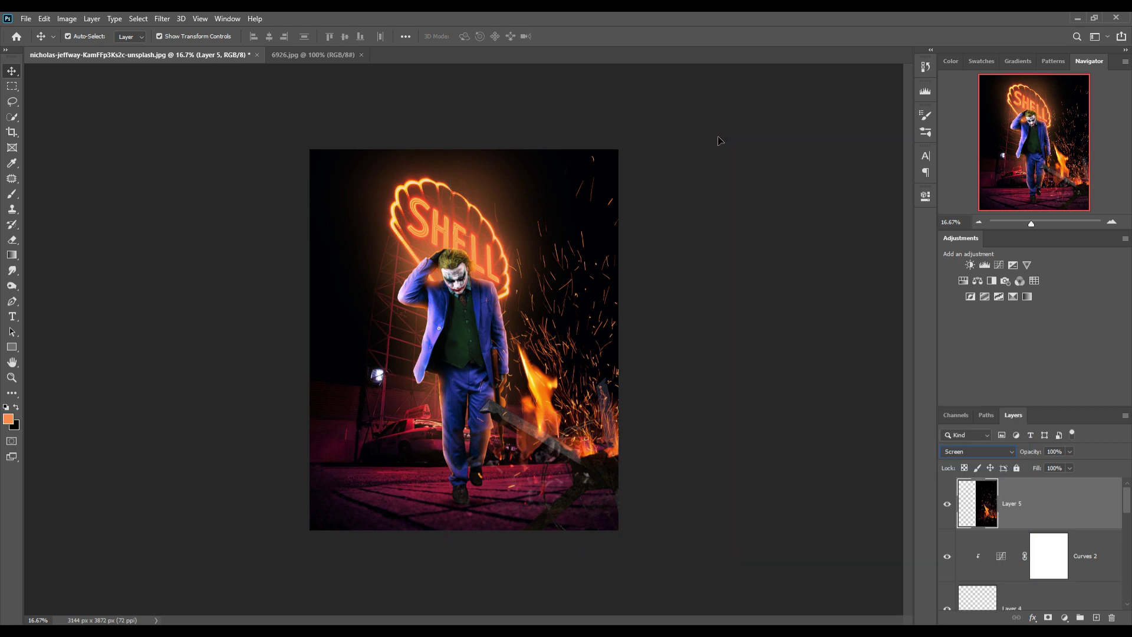
pyautogui.moveTo(727, 129)
pyautogui.mouseDown()
pyautogui.moveTo(726, 154)
pyautogui.moveTo(563, 384)
pyautogui.mouseUp()
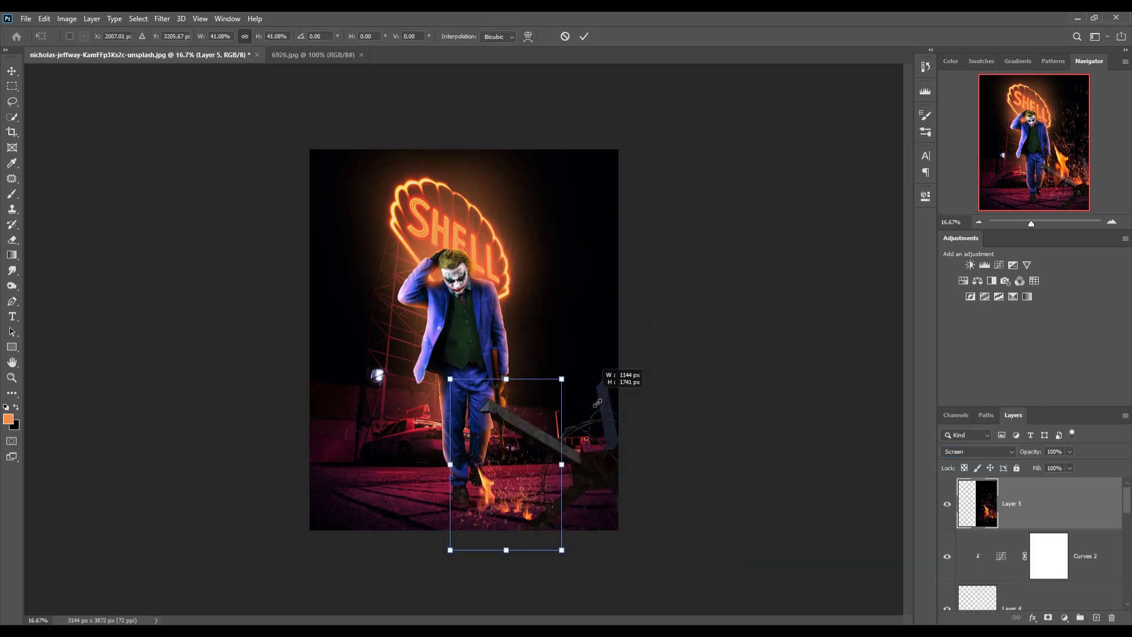
pyautogui.moveTo(523, 532); pyautogui.dragTo(573, 463)
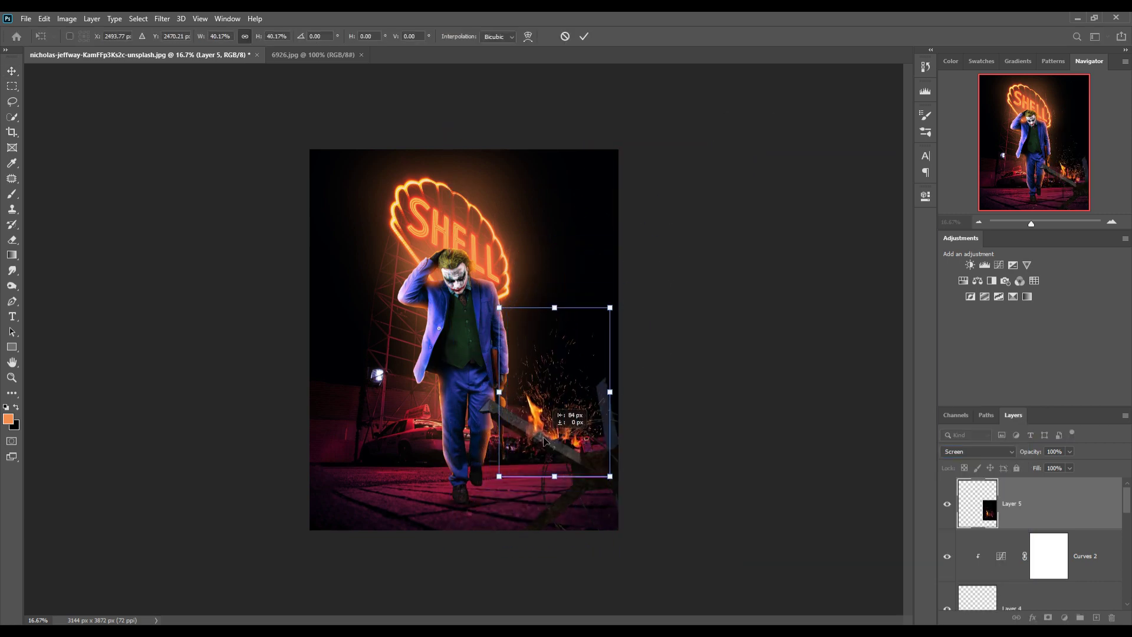
pyautogui.click(583, 36)
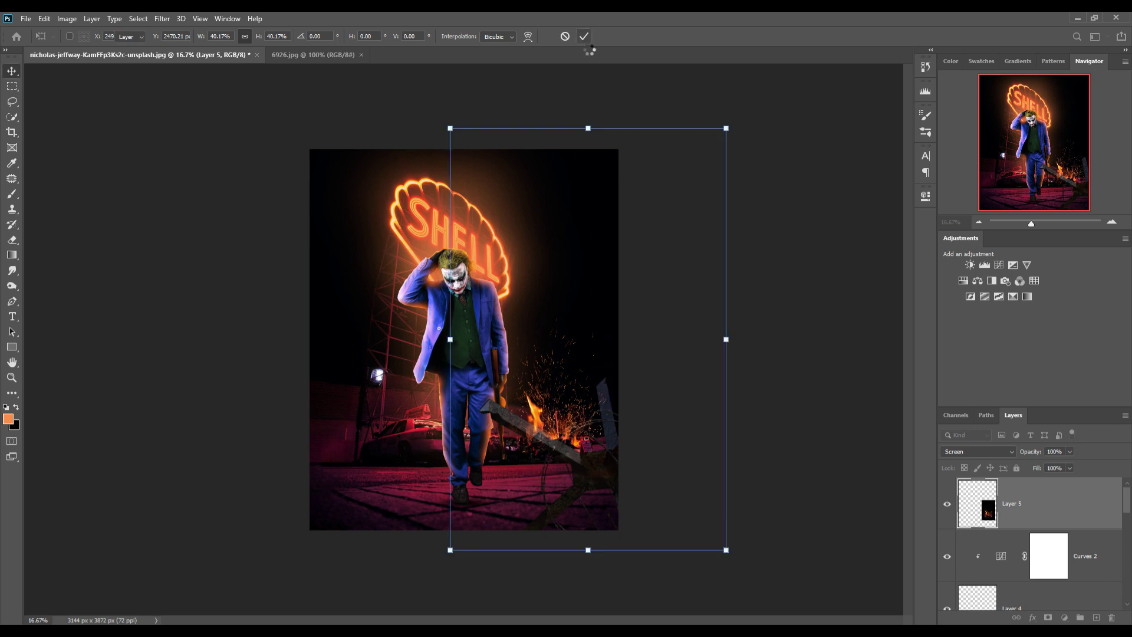
# Warp the flames layer, stretching its bottom down to fit the debris
pyautogui.click(44, 18)
pyautogui.moveTo(63, 288)
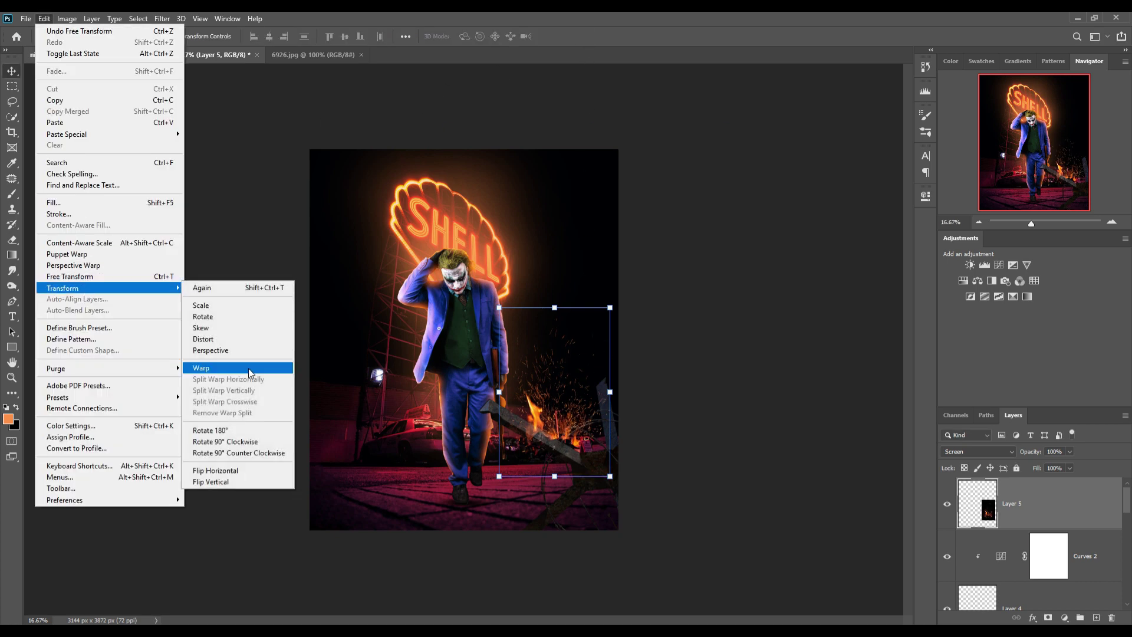
pyautogui.click(228, 369)
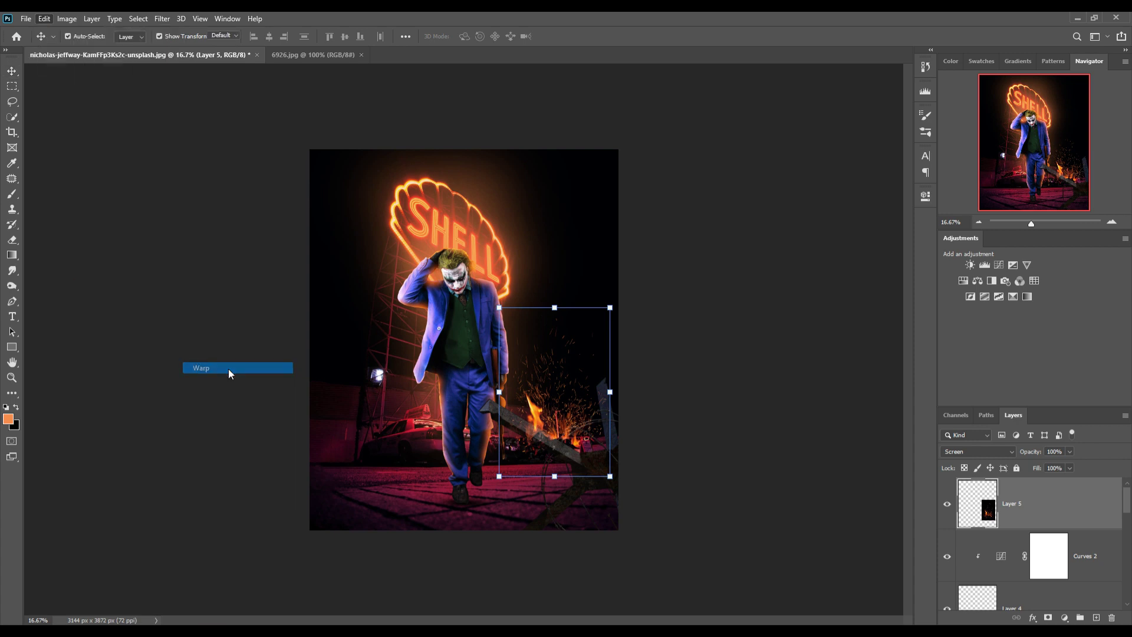
pyautogui.moveTo(575, 446)
pyautogui.mouseDown()
pyautogui.moveTo(575, 454)
pyautogui.moveTo(522, 425)
pyautogui.mouseUp()
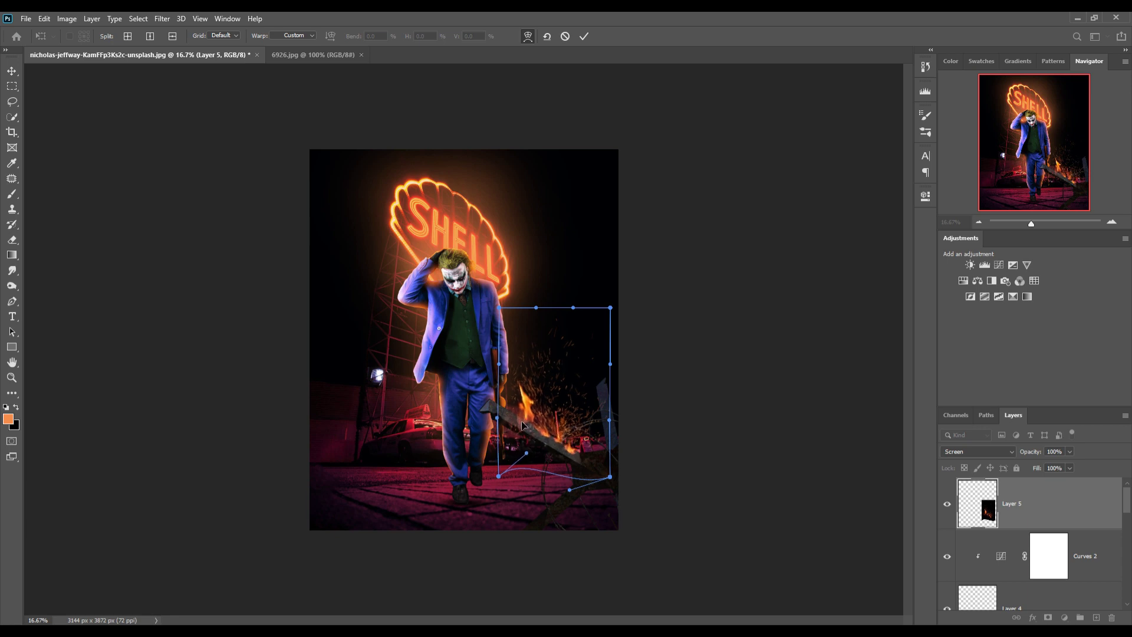
pyautogui.click(584, 36)
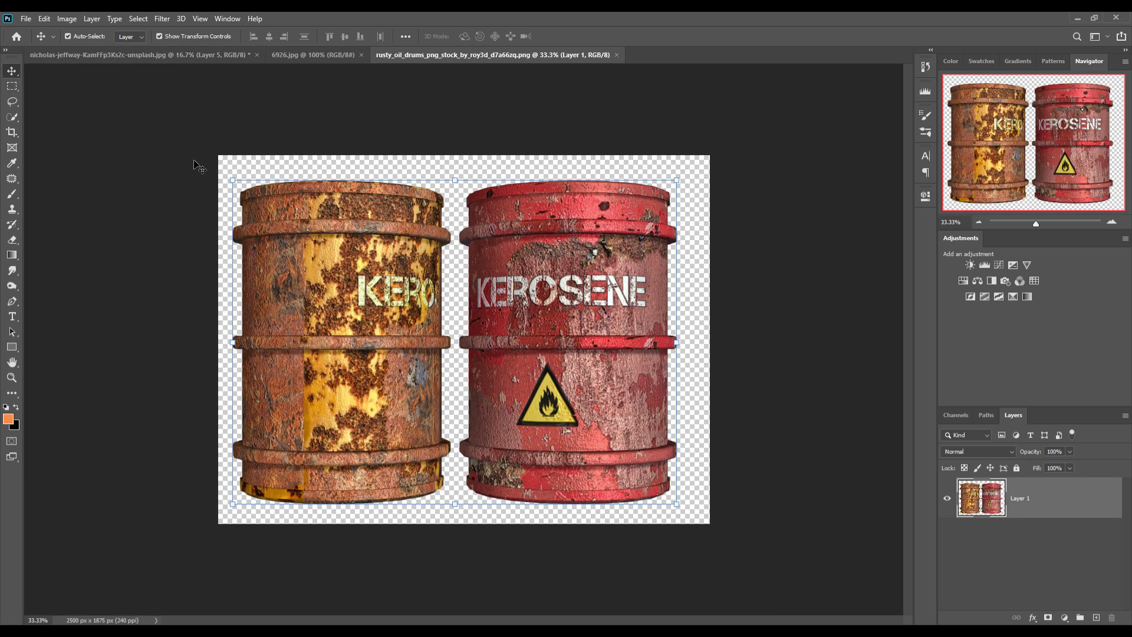
# Select the left yellow drum in the oil-drums photo and bring it into the Joker composite
pyautogui.press('m')
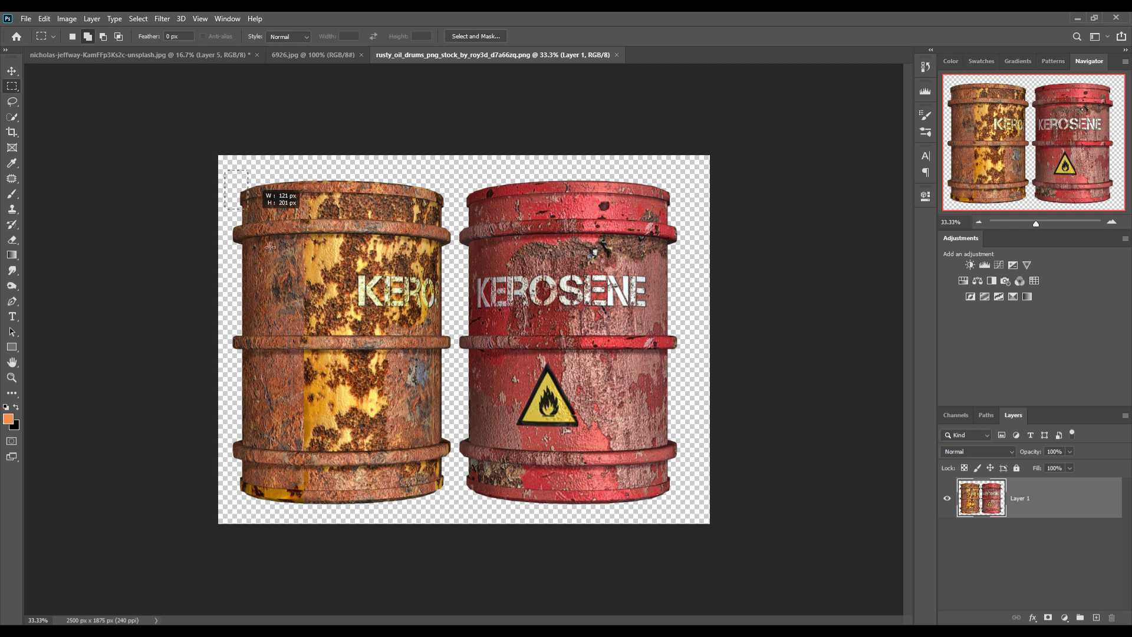
pyautogui.moveTo(225, 171); pyautogui.dragTo(461, 513)
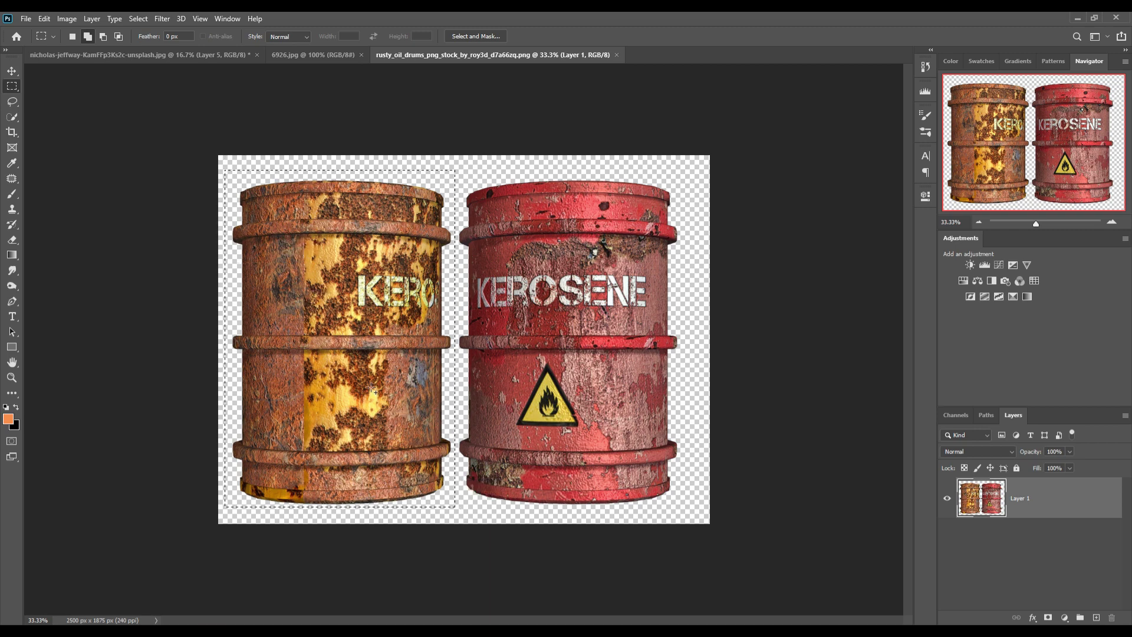
pyautogui.press('v')
pyautogui.moveTo(433, 54); pyautogui.dragTo(455, 129)
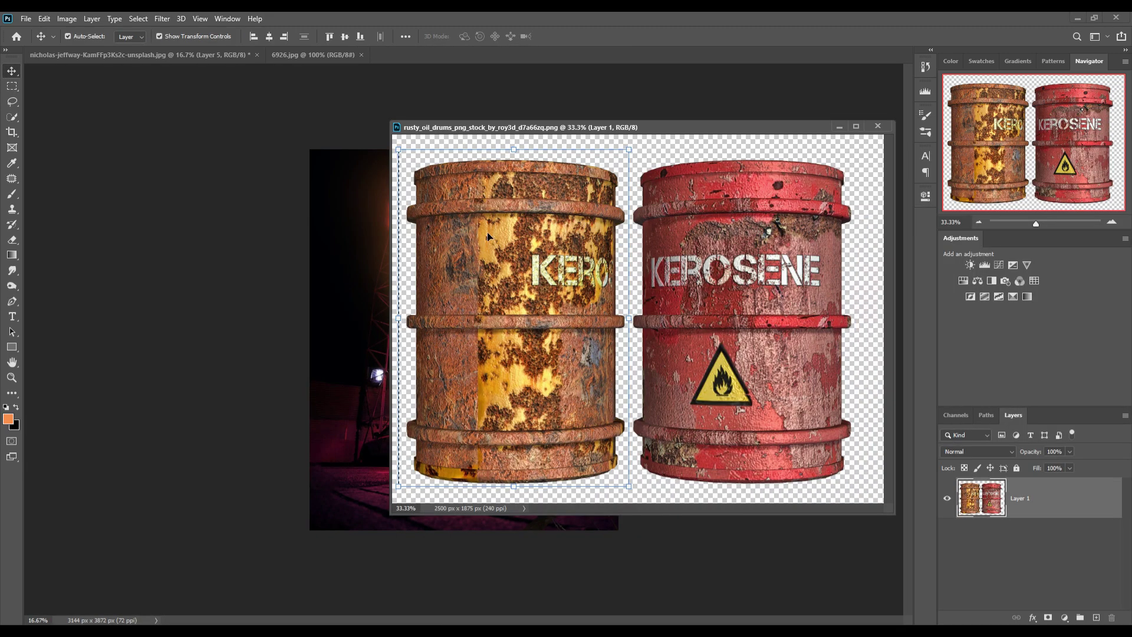
pyautogui.moveTo(519, 266); pyautogui.dragTo(365, 272)
pyautogui.click(840, 125)
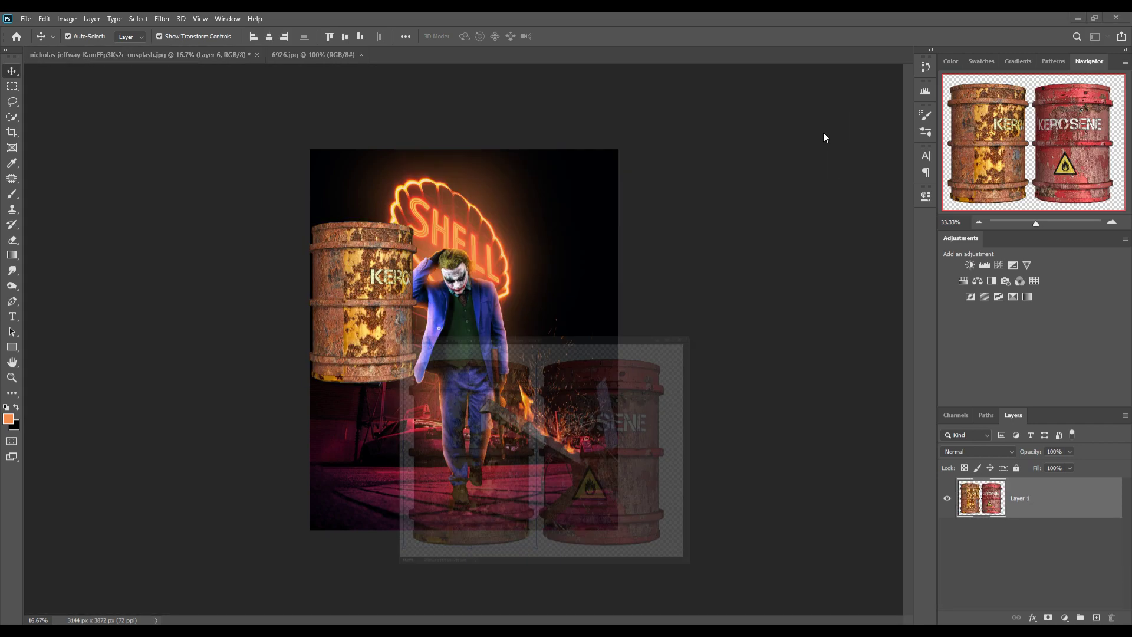
# Scale the barrel down and stand it on the ground at the lower left
pyautogui.scroll(-3, 1032, 549)
pyautogui.scroll(-5, 1032, 549)
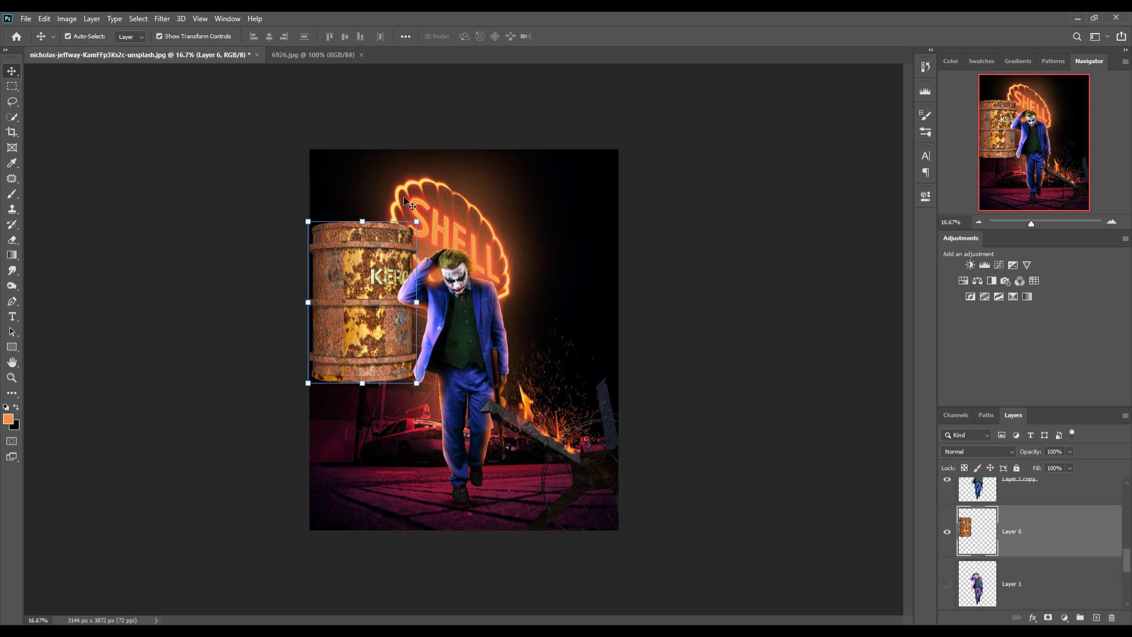
pyautogui.moveTo(420, 224); pyautogui.dragTo(369, 299)
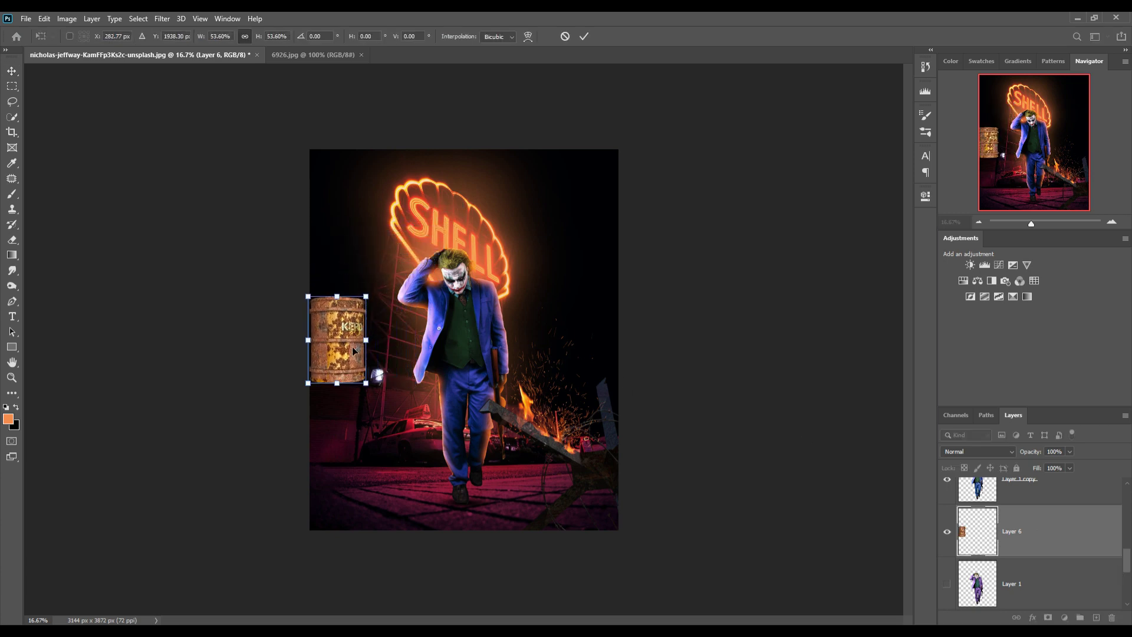
pyautogui.moveTo(350, 358); pyautogui.dragTo(377, 436)
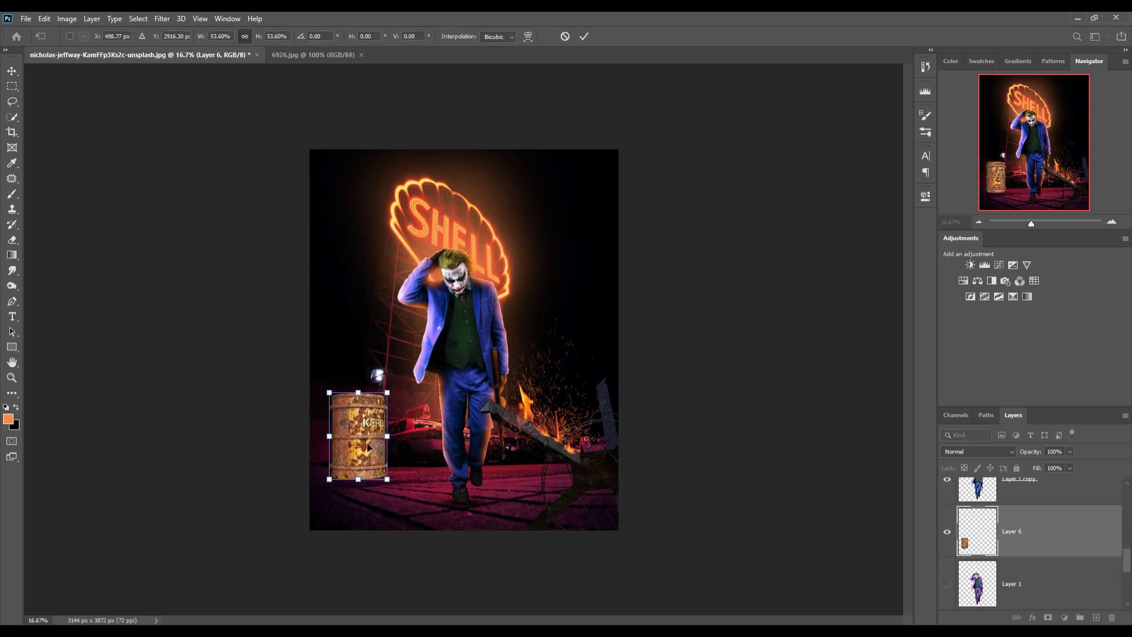
pyautogui.moveTo(393, 395); pyautogui.dragTo(390, 400)
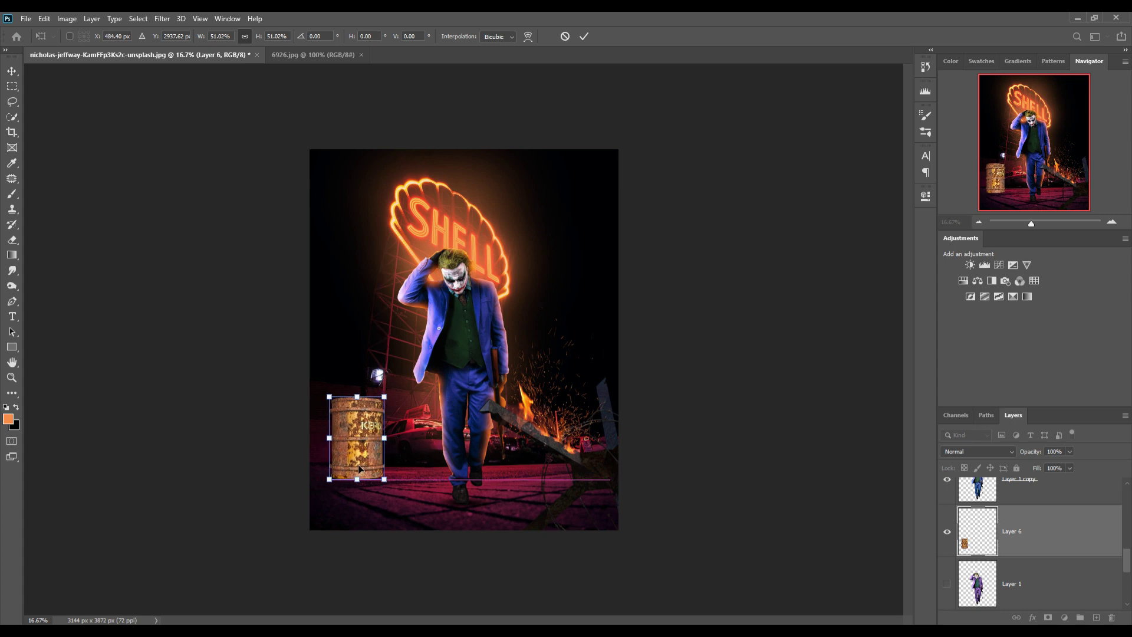
pyautogui.click(584, 36)
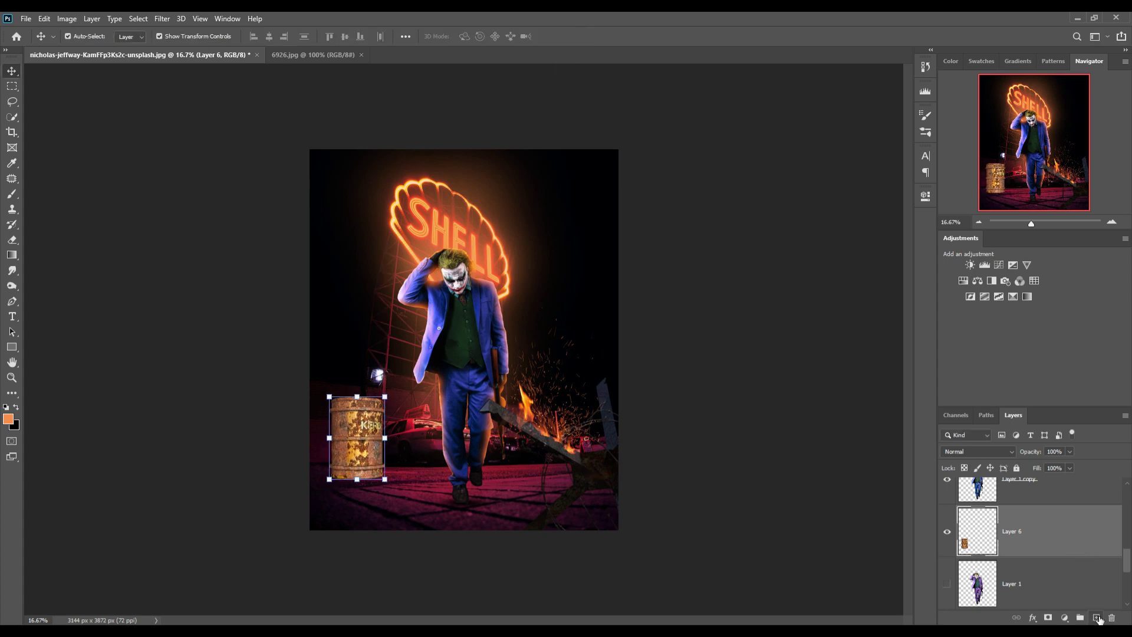
# Add an empty Layer 7 and move it beneath the barrel layer
pyautogui.click(1098, 617)
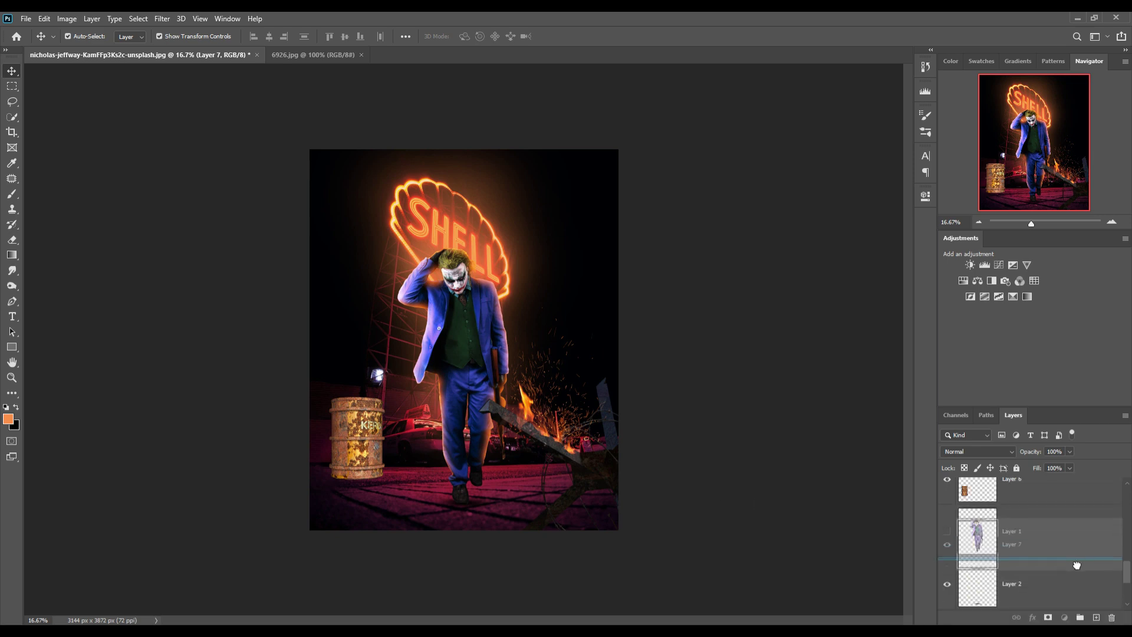
pyautogui.moveTo(1076, 552); pyautogui.dragTo(1074, 523)
pyautogui.click(13, 197)
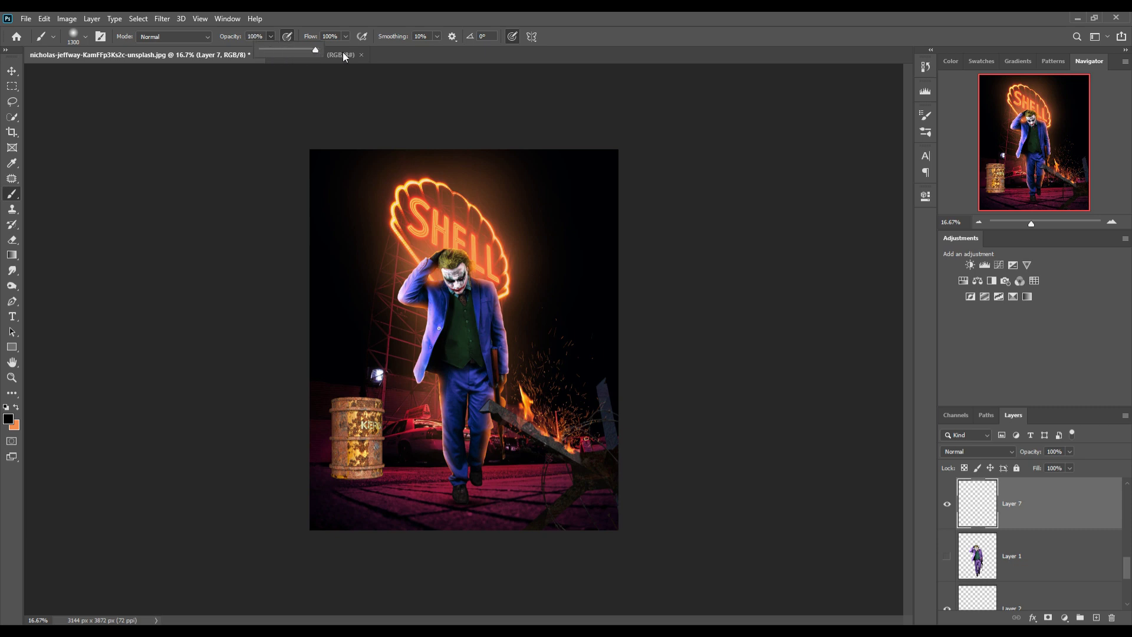
# Paint a black shadow with a 500 px brush, then squash it toward the barrel's base
pyautogui.press('[')
pyautogui.press('[')
pyautogui.press('[')
pyautogui.press('[')
pyautogui.press('[')
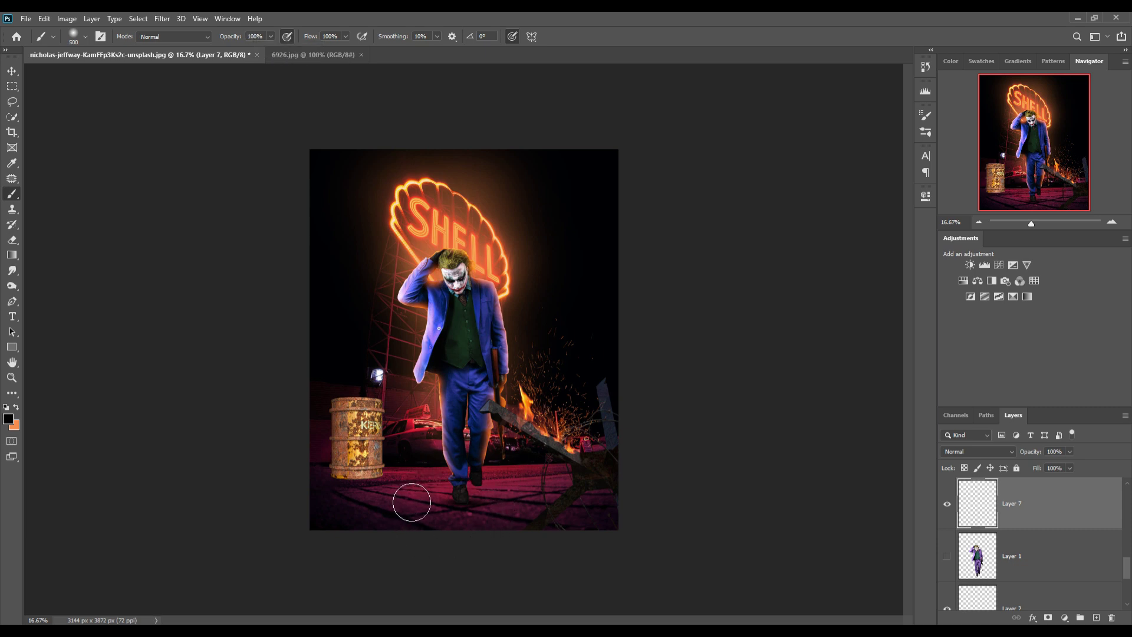
pyautogui.moveTo(396, 480)
pyautogui.mouseDown()
pyautogui.moveTo(410, 498)
pyautogui.moveTo(565, 482)
pyautogui.mouseUp()
pyautogui.click(12, 71)
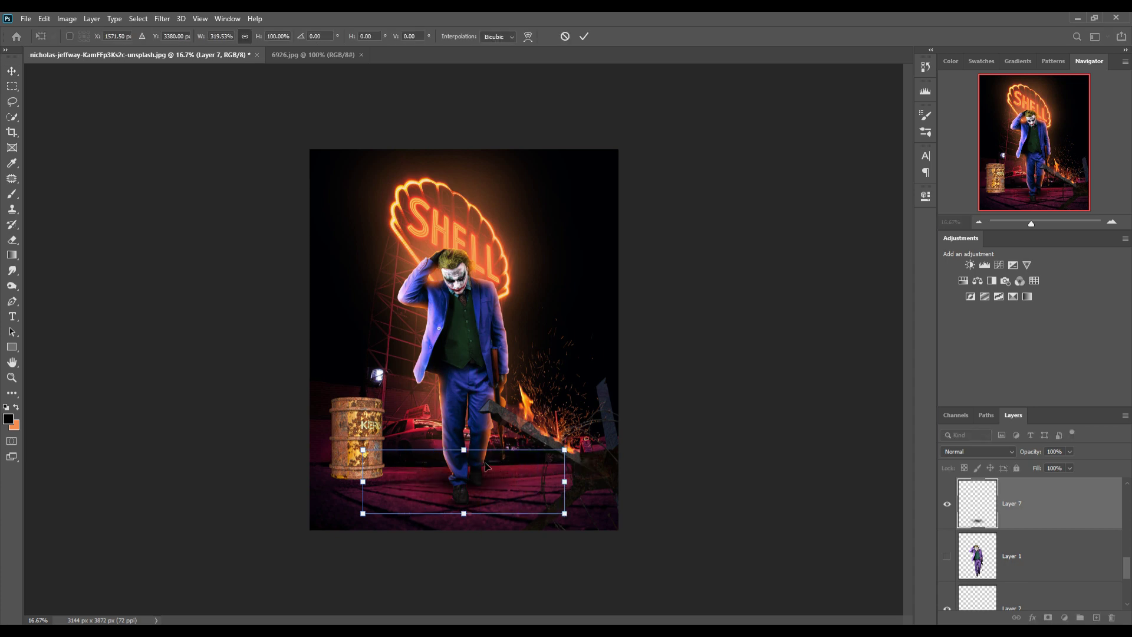
pyautogui.moveTo(469, 450)
pyautogui.mouseDown()
pyautogui.moveTo(470, 480)
pyautogui.moveTo(383, 479)
pyautogui.mouseUp()
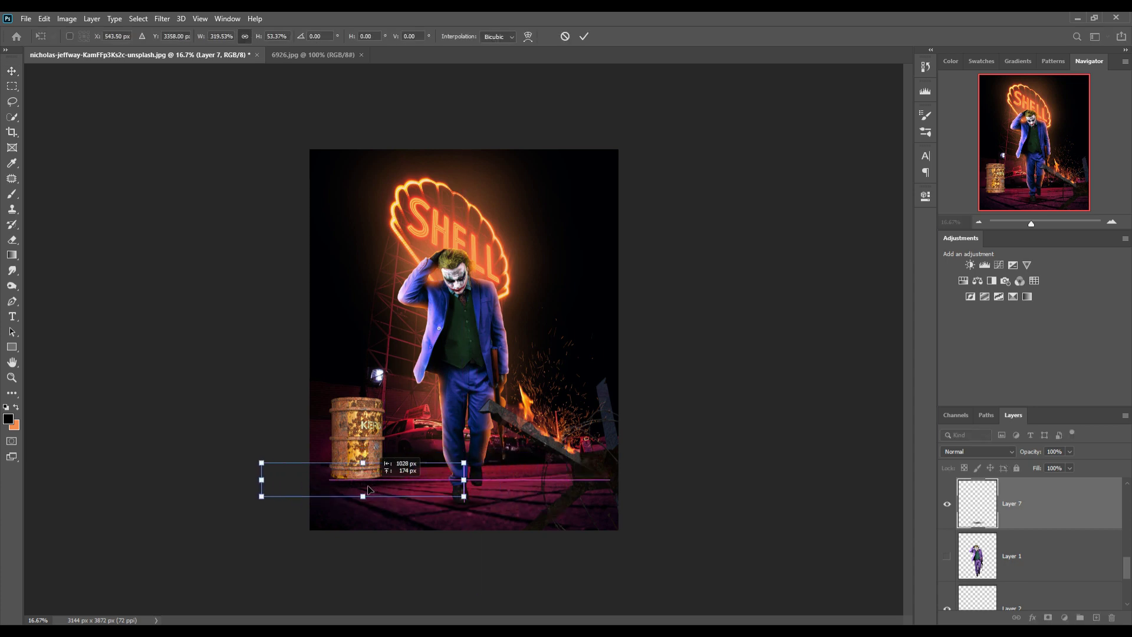
pyautogui.click(586, 37)
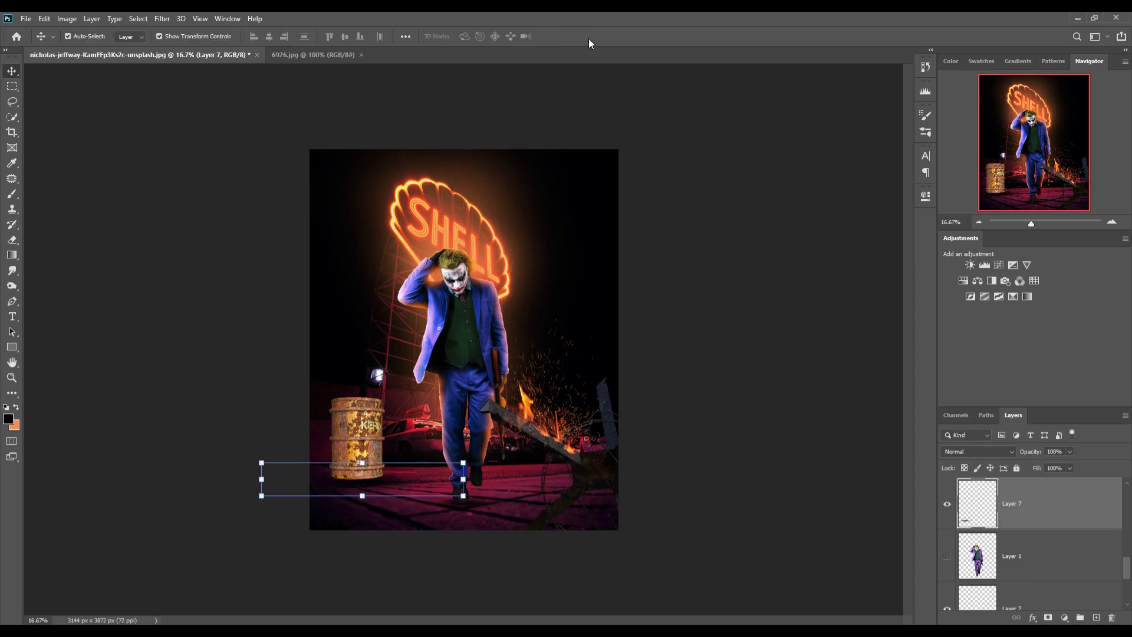
pyautogui.click(369, 434)
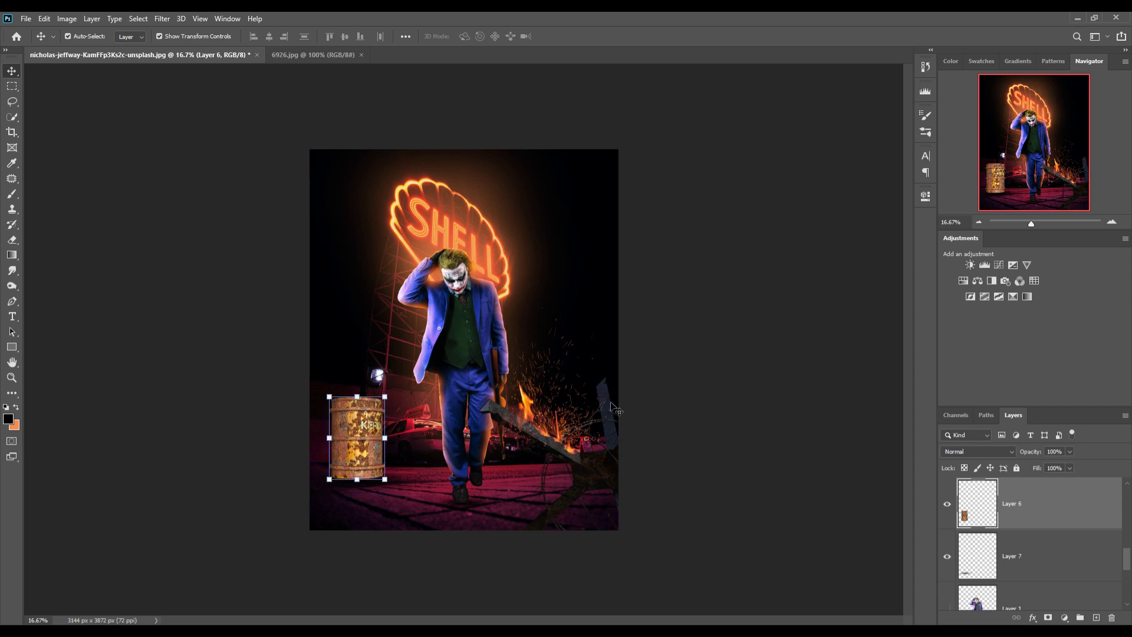
# Add a Curves 3 adjustment clipped to the barrel and pull the curve down to darken it
pyautogui.click(1065, 617)
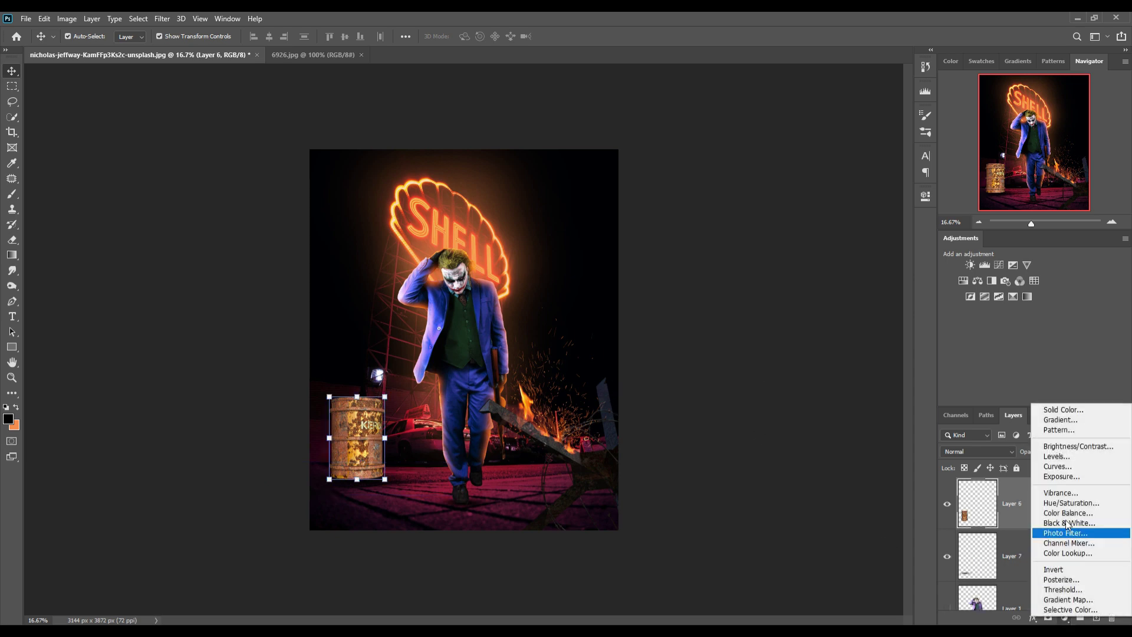
pyautogui.click(1046, 467)
pyautogui.click(832, 395)
pyautogui.moveTo(844, 310); pyautogui.dragTo(851, 327)
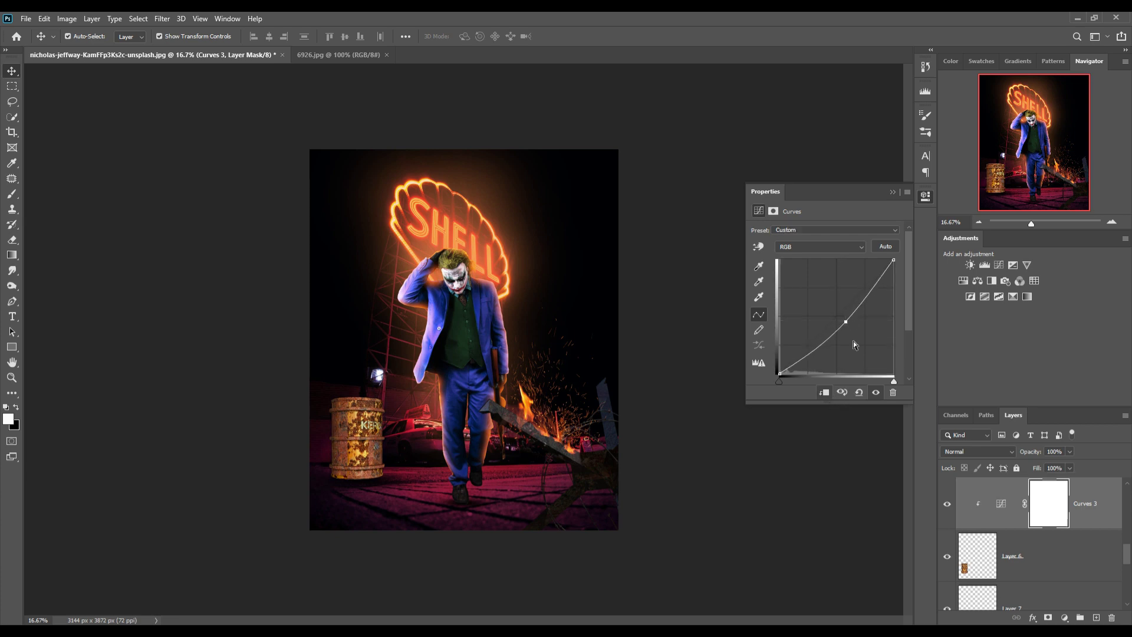
pyautogui.click(893, 192)
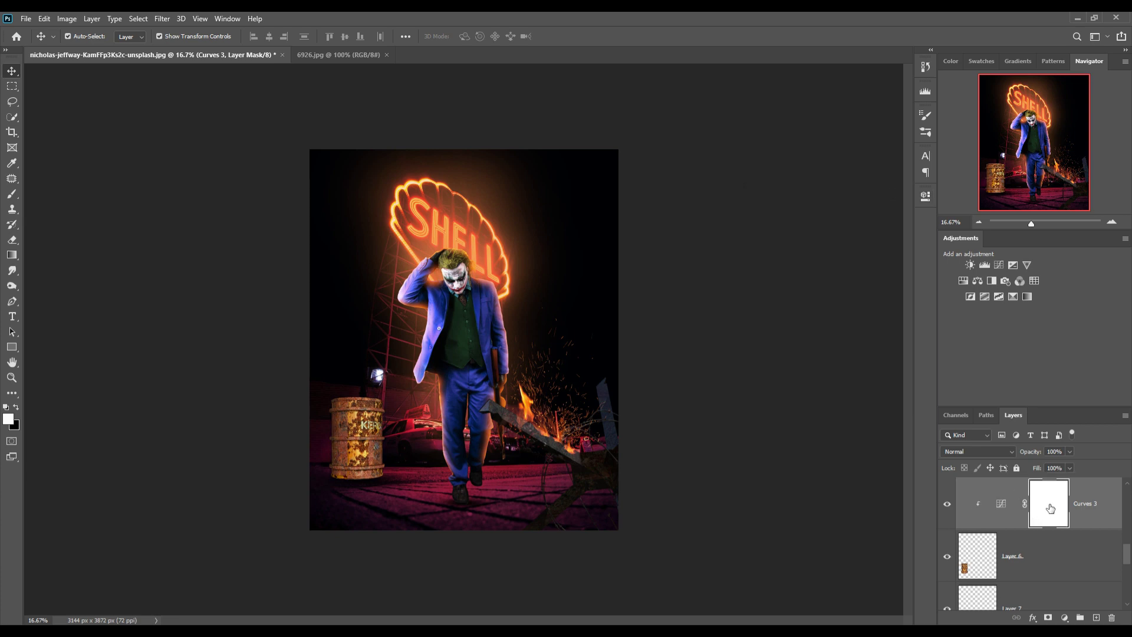
# Add a clipped Layer 8 and brush black shading onto the barrel's lower part
pyautogui.click(1056, 556)
pyautogui.click(1096, 617)
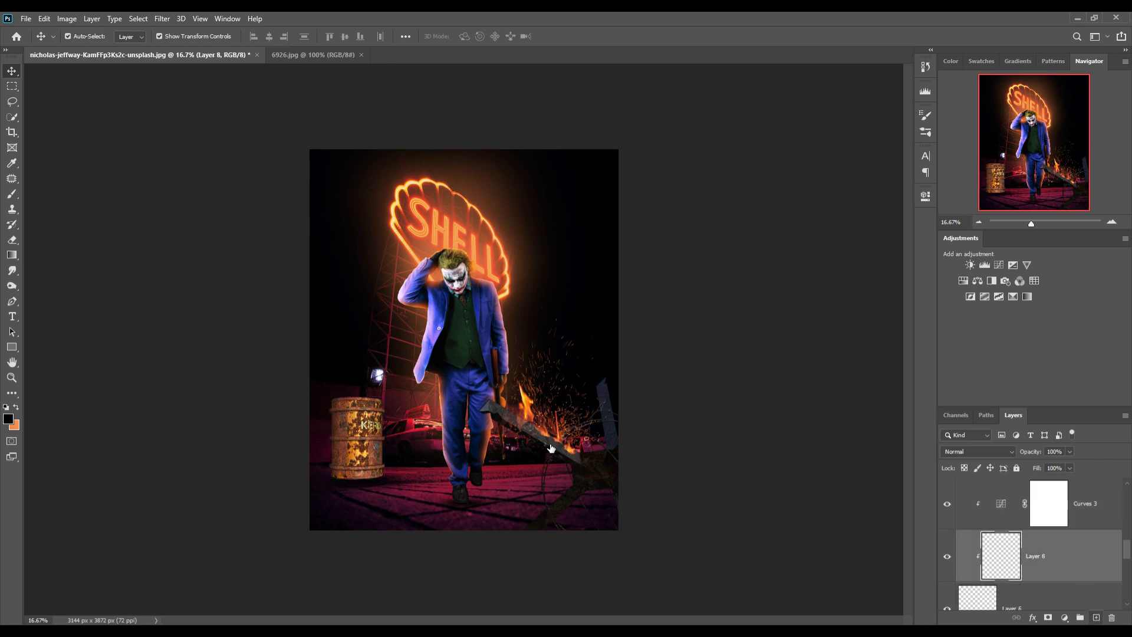
pyautogui.click(12, 194)
pyautogui.moveTo(396, 506)
pyautogui.mouseDown()
pyautogui.moveTo(348, 493)
pyautogui.moveTo(349, 504)
pyautogui.moveTo(393, 507)
pyautogui.moveTo(356, 508)
pyautogui.moveTo(395, 508)
pyautogui.moveTo(383, 528)
pyautogui.mouseUp()
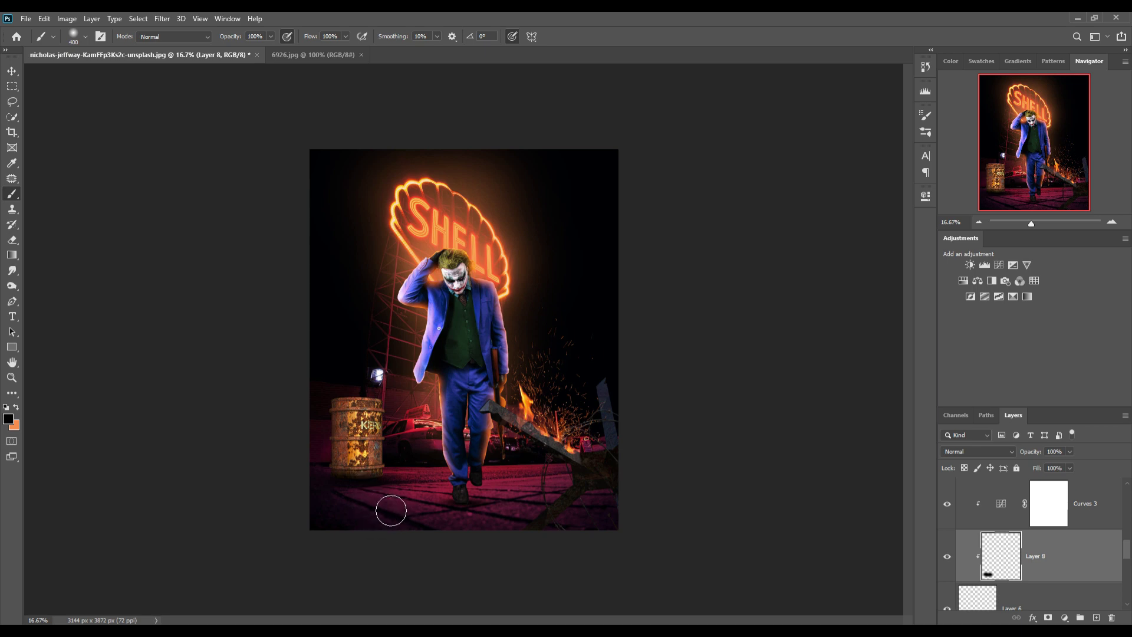
# Bring the flames-and-sparks image into the composition, shrunk and placed above the barrel
pyautogui.press('v')
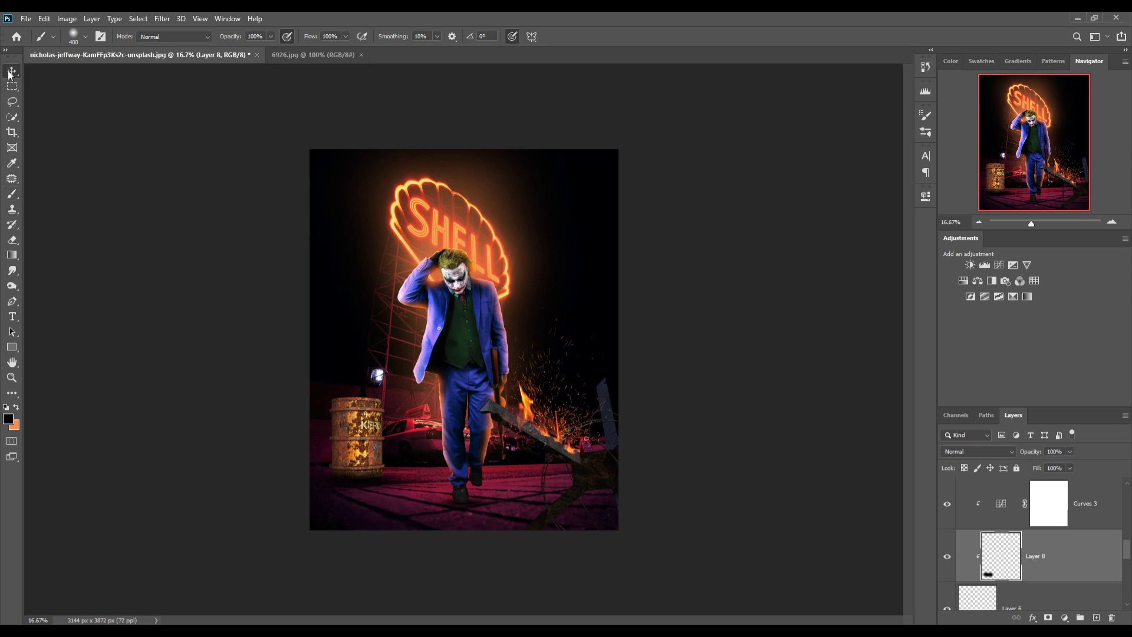
pyautogui.click(504, 592)
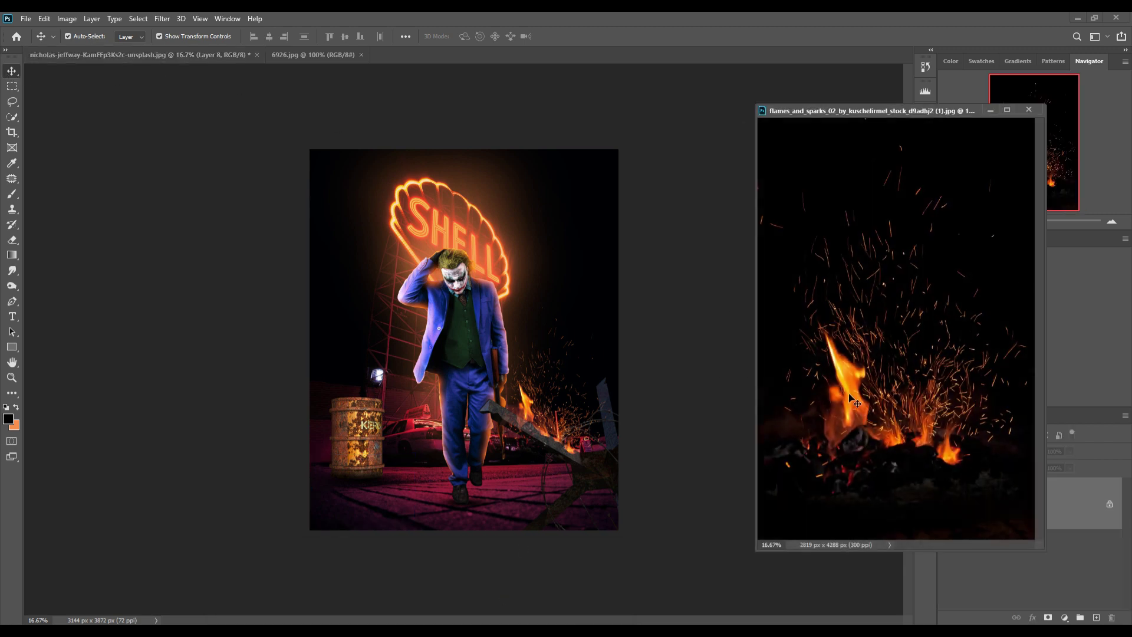
pyautogui.moveTo(850, 399); pyautogui.dragTo(360, 376)
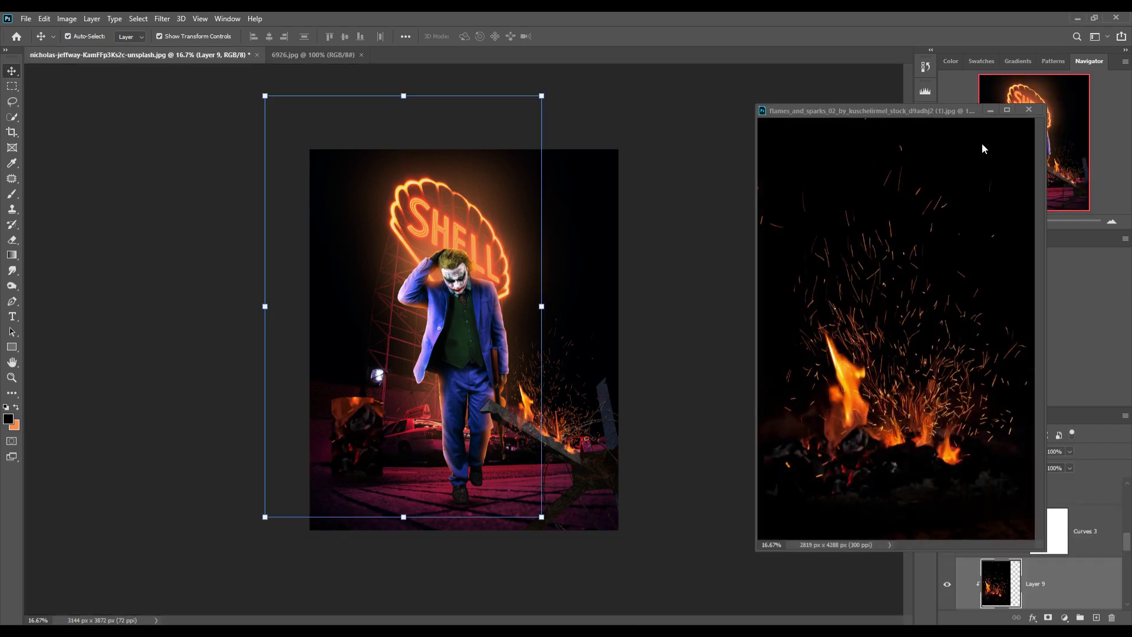
pyautogui.click(1029, 110)
pyautogui.moveTo(541, 96)
pyautogui.mouseDown()
pyautogui.moveTo(355, 416)
pyautogui.moveTo(322, 430)
pyautogui.mouseUp()
pyautogui.moveTo(292, 475); pyautogui.dragTo(358, 393)
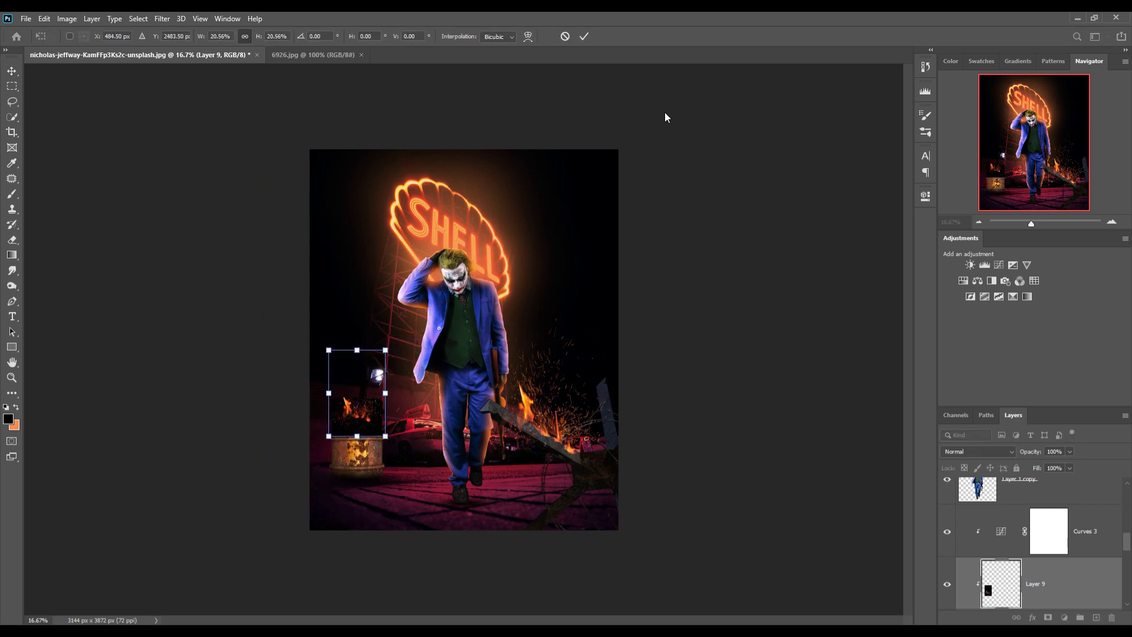
pyautogui.click(584, 36)
# Raise Layer 9 above the barrel's curves, set it to Screen, and release its clipping
pyautogui.hotkey('ctrl', ']')
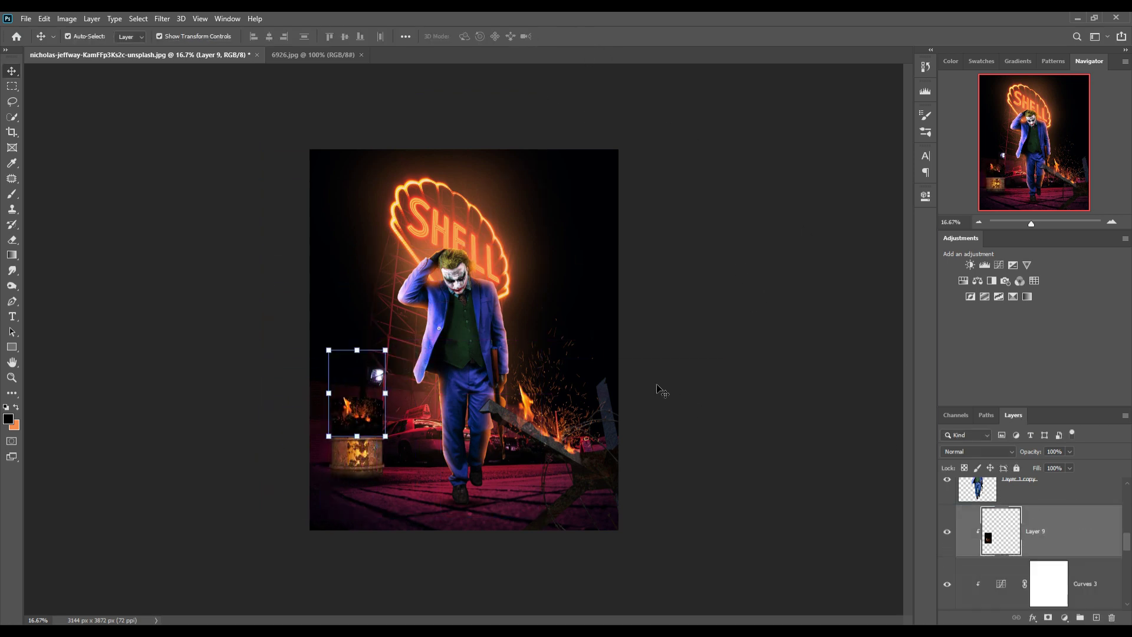
pyautogui.click(1000, 455)
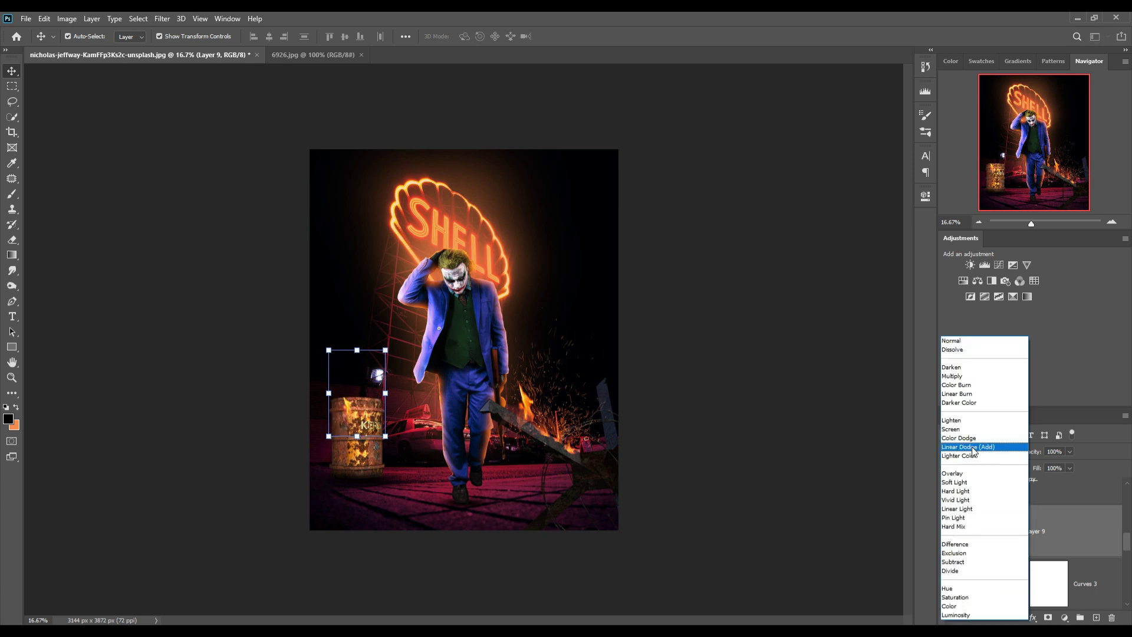
pyautogui.click(961, 429)
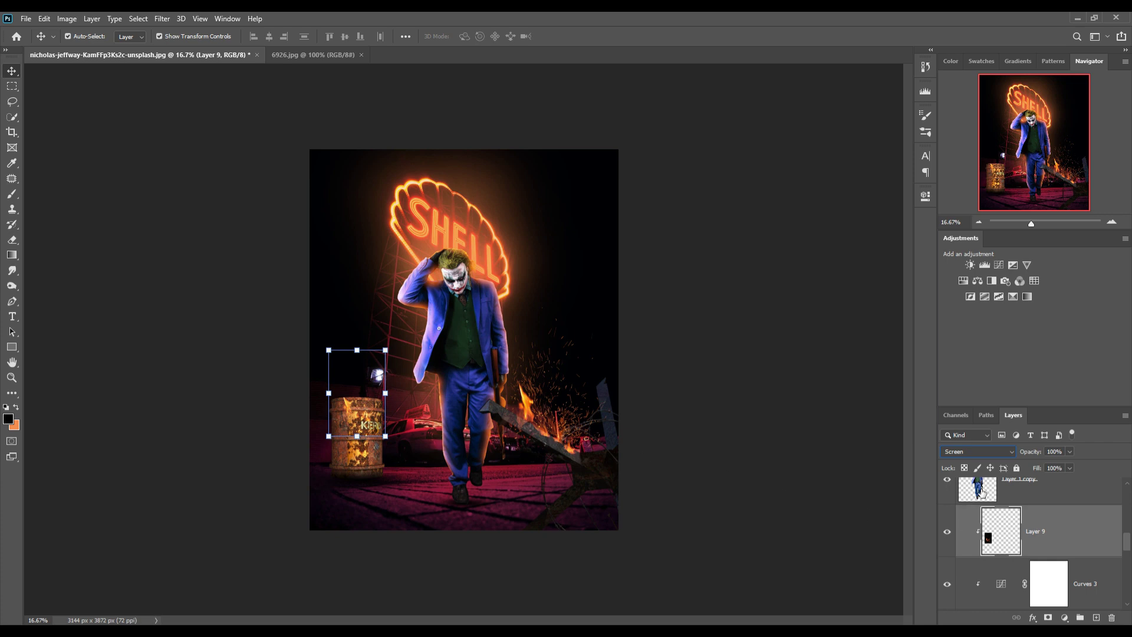
pyautogui.click(977, 452)
pyautogui.click(967, 452)
pyautogui.moveTo(357, 406); pyautogui.dragTo(355, 403)
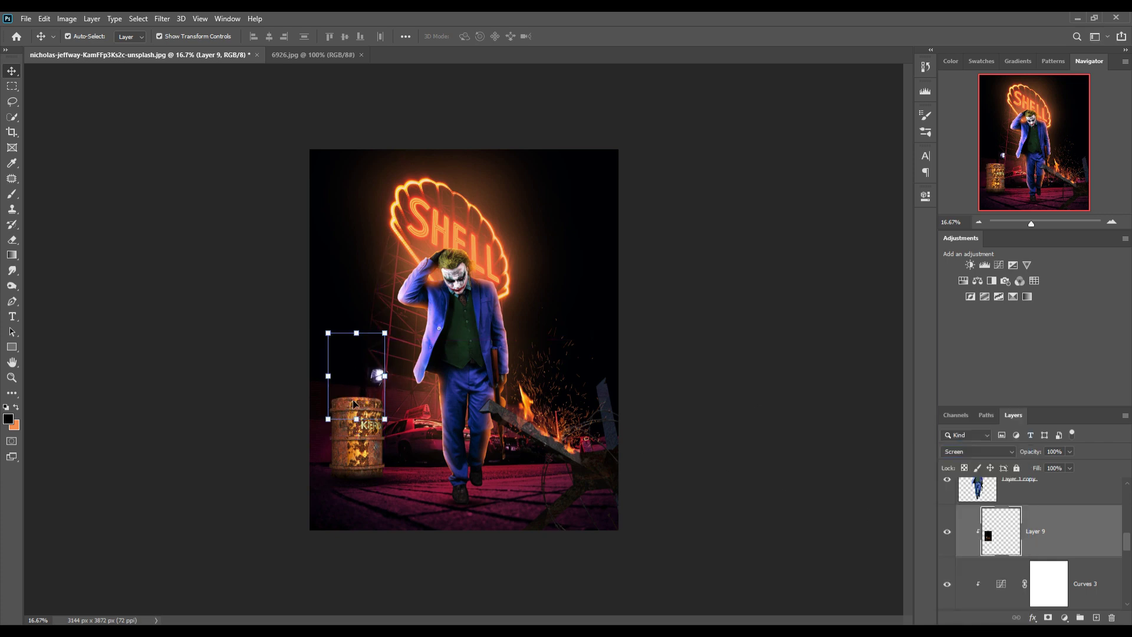
pyautogui.rightClick(1083, 535)
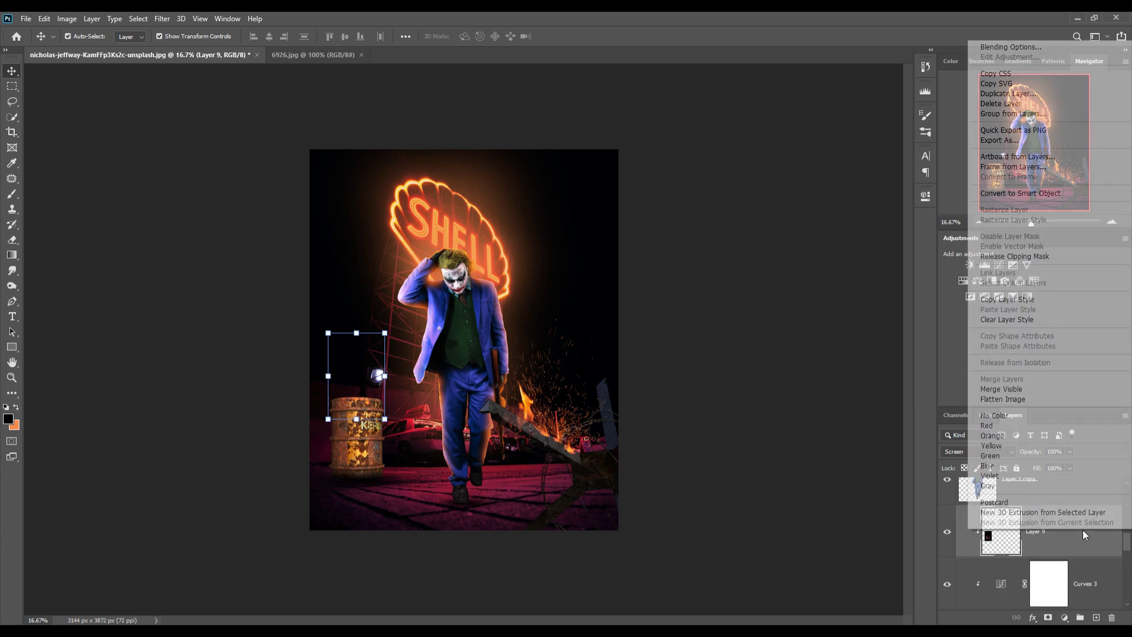
pyautogui.click(1026, 256)
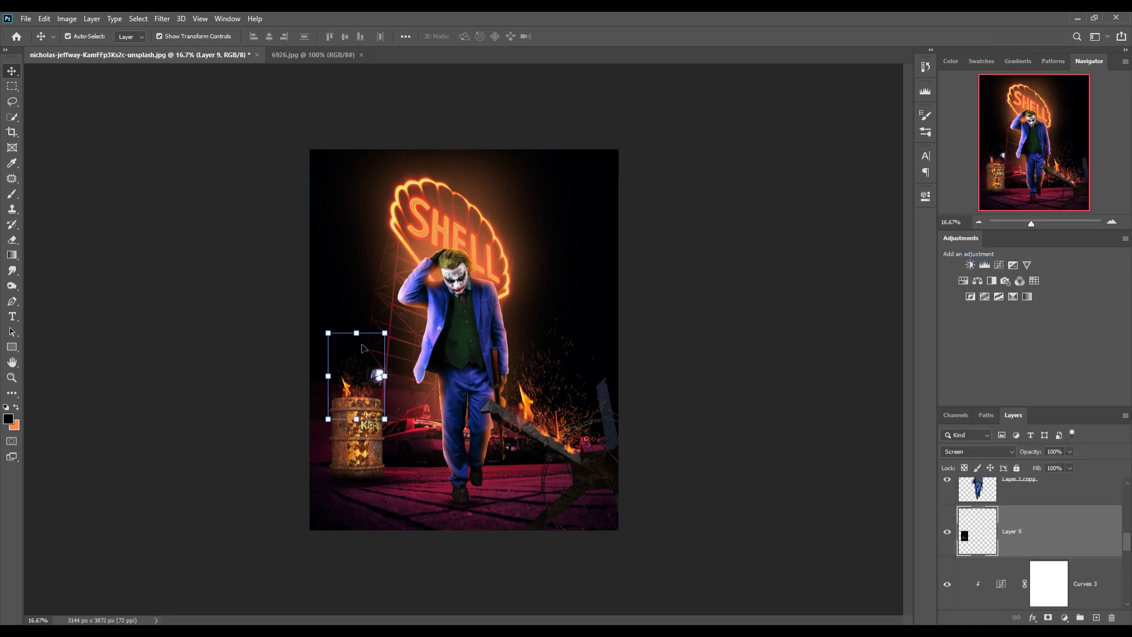
# Stretch the barrel flames taller and nudge them up slightly
pyautogui.moveTo(364, 336); pyautogui.dragTo(364, 327)
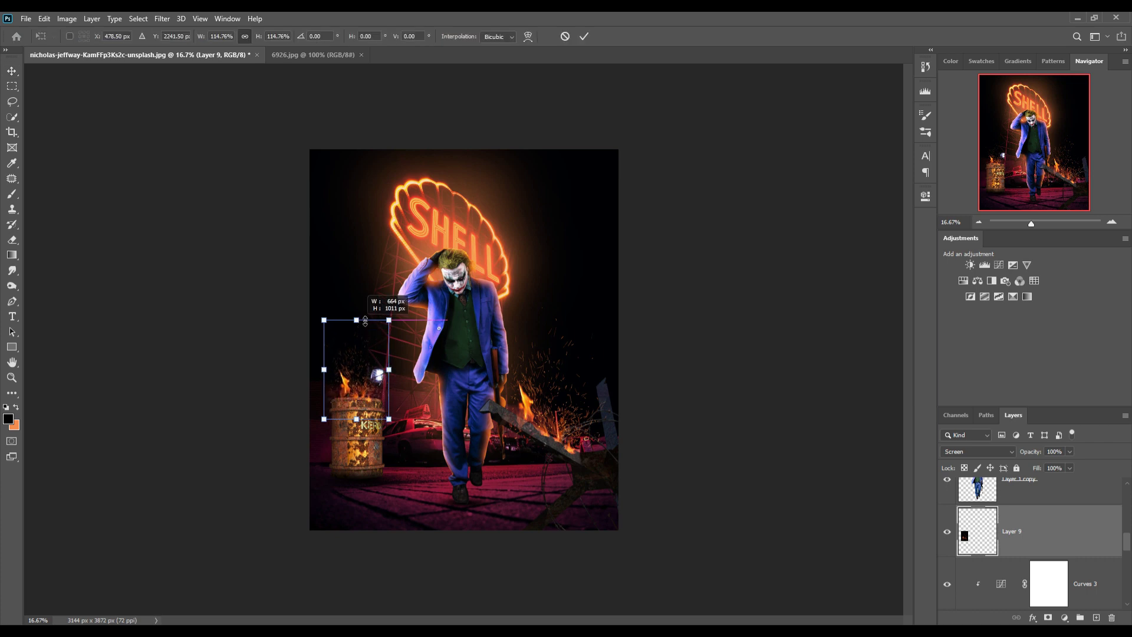
pyautogui.click(584, 36)
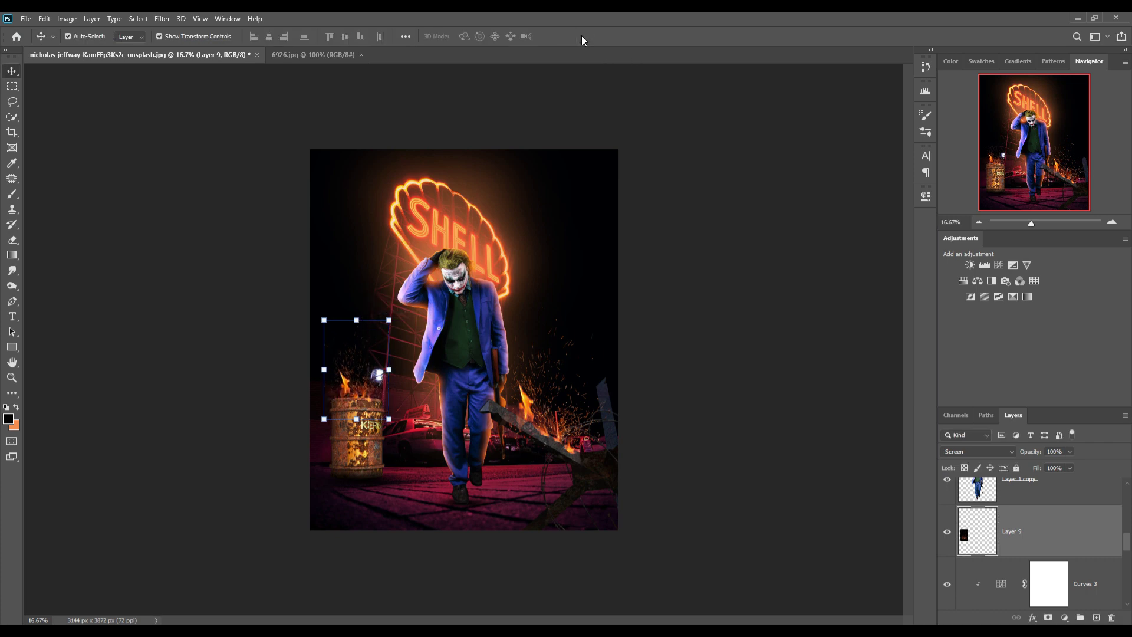
pyautogui.press('Up')
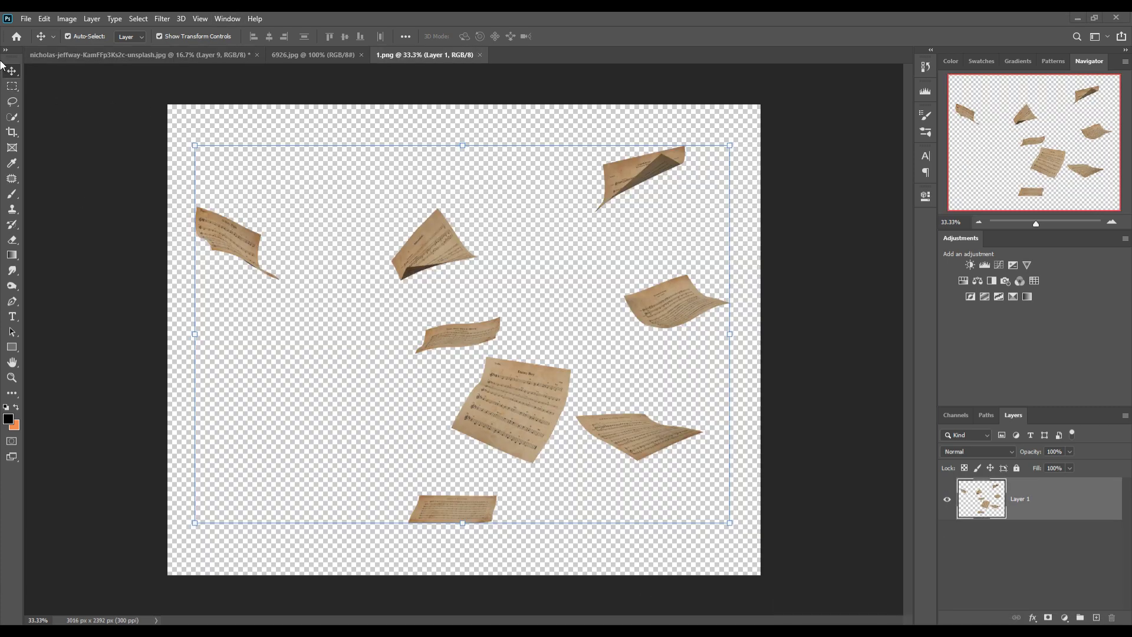
# Drag the paper layer from 1.png into the Joker scene and move it to the top
pyautogui.click(226, 212)
pyautogui.press('l')
pyautogui.moveTo(232, 206)
pyautogui.mouseDown()
pyautogui.moveTo(187, 198)
pyautogui.moveTo(231, 207)
pyautogui.mouseUp()
pyautogui.click(12, 70)
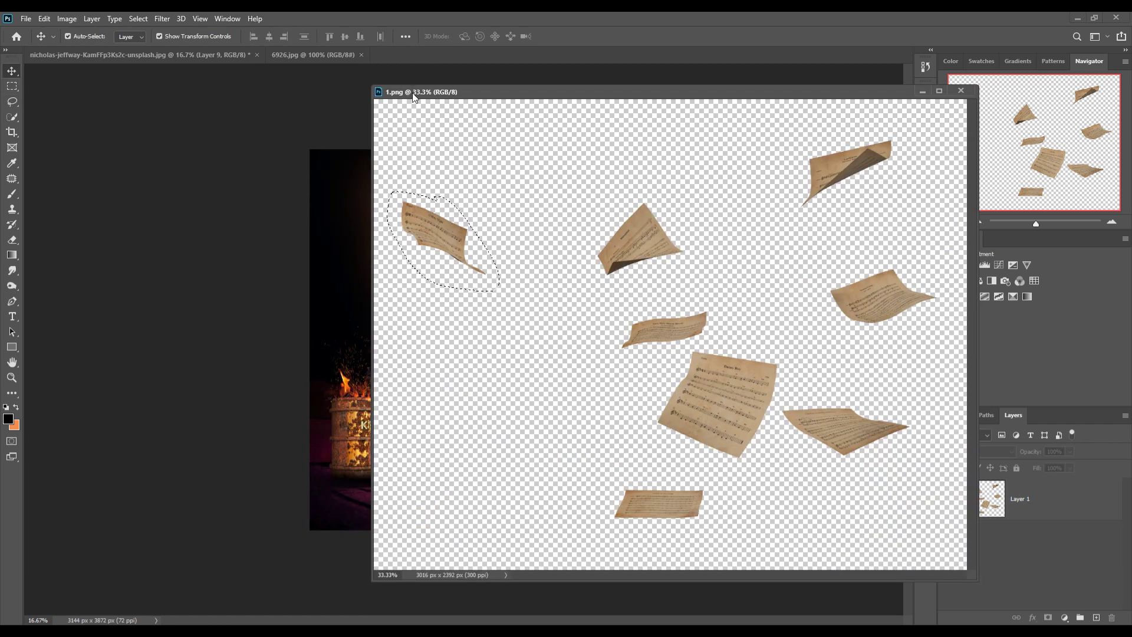
pyautogui.moveTo(412, 54); pyautogui.dragTo(466, 248)
pyautogui.click(466, 247)
pyautogui.click(561, 243)
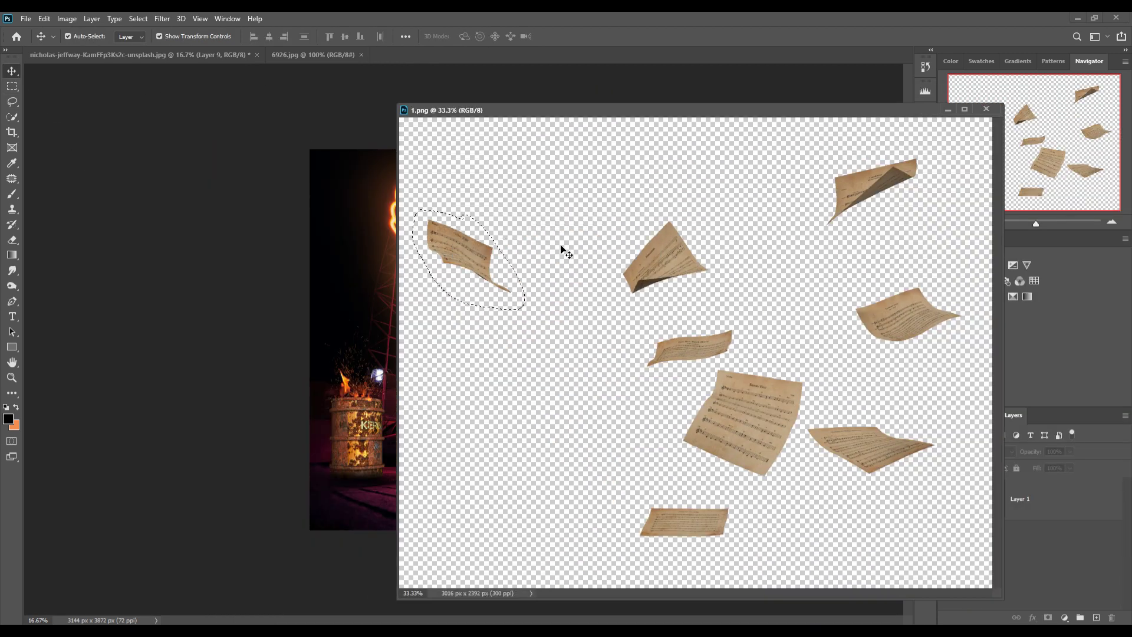
pyautogui.hotkey('ctrl', 'd')
pyautogui.moveTo(632, 263); pyautogui.dragTo(378, 265)
pyautogui.moveTo(383, 306); pyautogui.dragTo(689, 418)
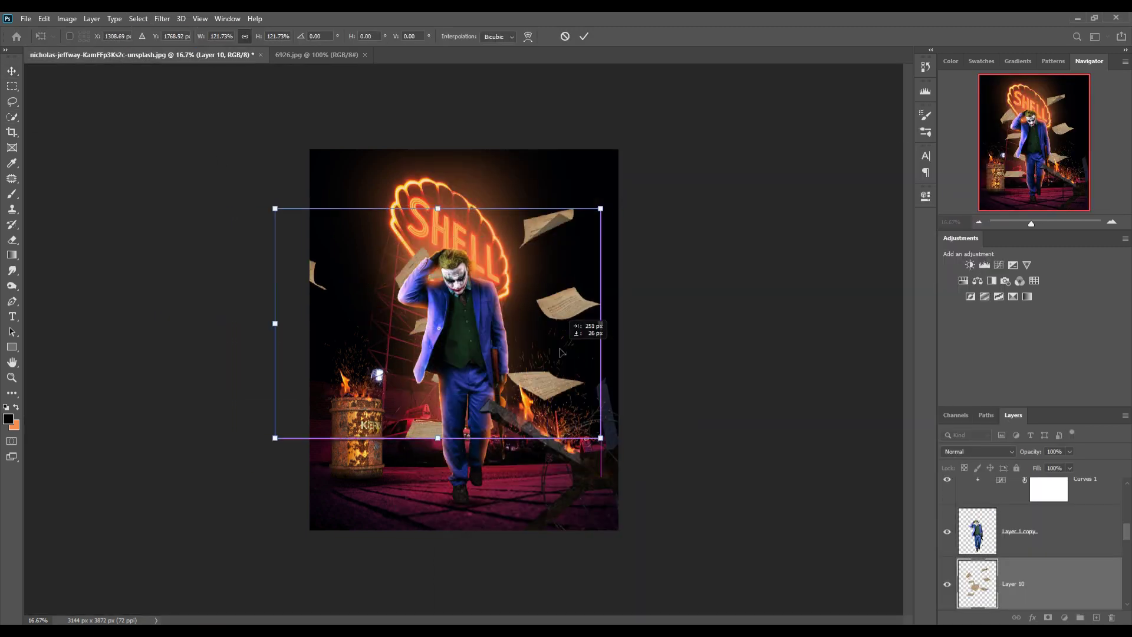
pyautogui.moveTo(590, 466); pyautogui.dragTo(601, 396)
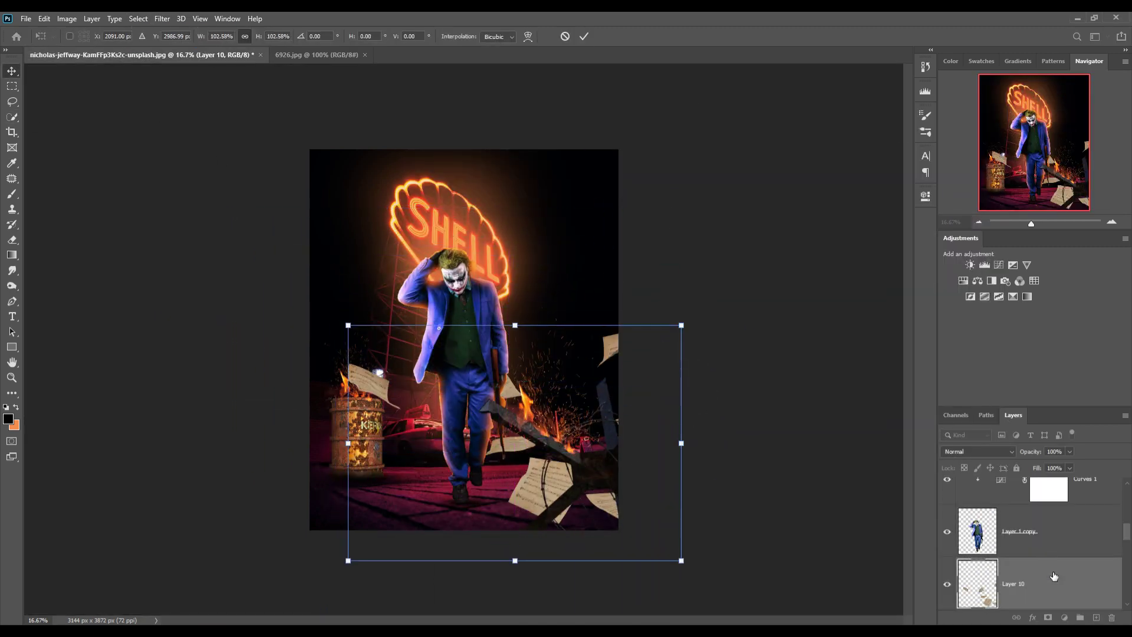
pyautogui.moveTo(1014, 584); pyautogui.dragTo(1015, 490)
# Cut two sheets onto their own layers, move one left, and push the rest off canvas
pyautogui.press('l')
pyautogui.moveTo(512, 361); pyautogui.dragTo(545, 298)
pyautogui.hotkey('ctrl', 'shift', 'j')
pyautogui.hotkey('ctrl', 't')
pyautogui.press('Return')
pyautogui.moveTo(507, 463)
pyautogui.mouseDown()
pyautogui.moveTo(489, 440)
pyautogui.moveTo(443, 455)
pyautogui.mouseUp()
pyautogui.hotkey('ctrl', 'shift', 'j')
pyautogui.press('v')
pyautogui.click(12, 101)
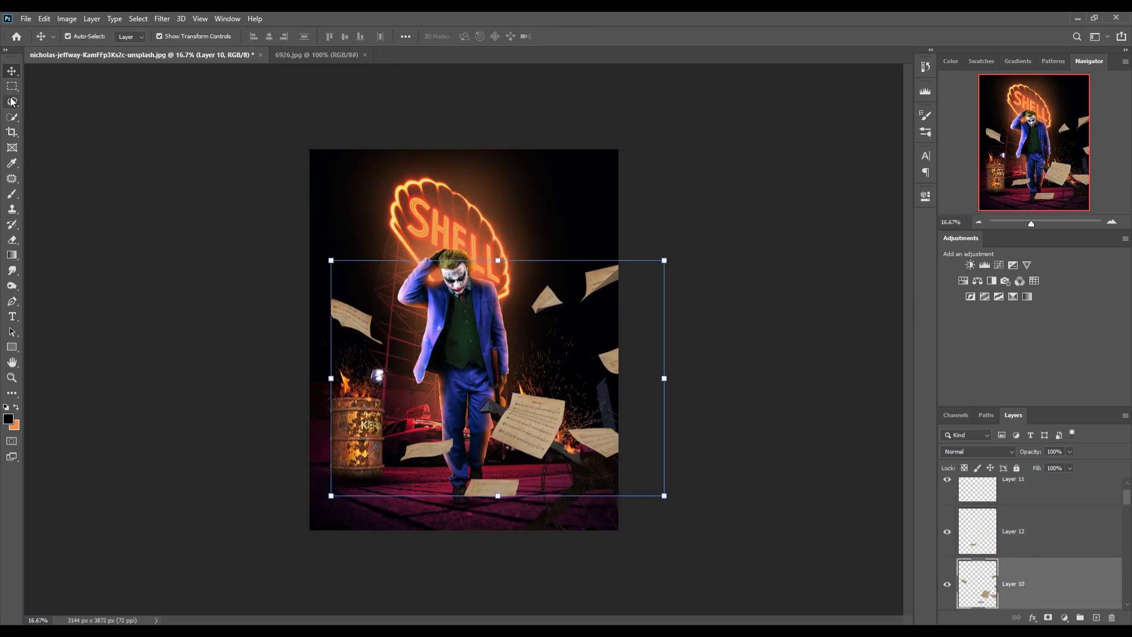
pyautogui.click(12, 71)
pyautogui.moveTo(460, 339); pyautogui.dragTo(354, 336)
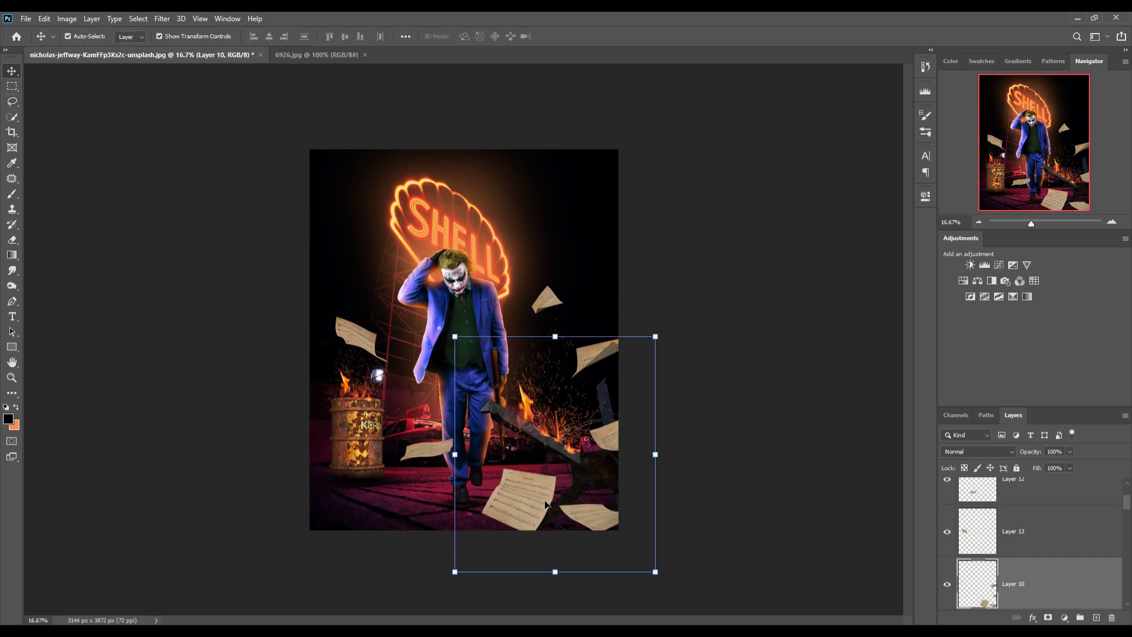
pyautogui.moveTo(528, 425)
pyautogui.mouseDown()
pyautogui.moveTo(815, 252)
pyautogui.moveTo(432, 316)
pyautogui.mouseUp()
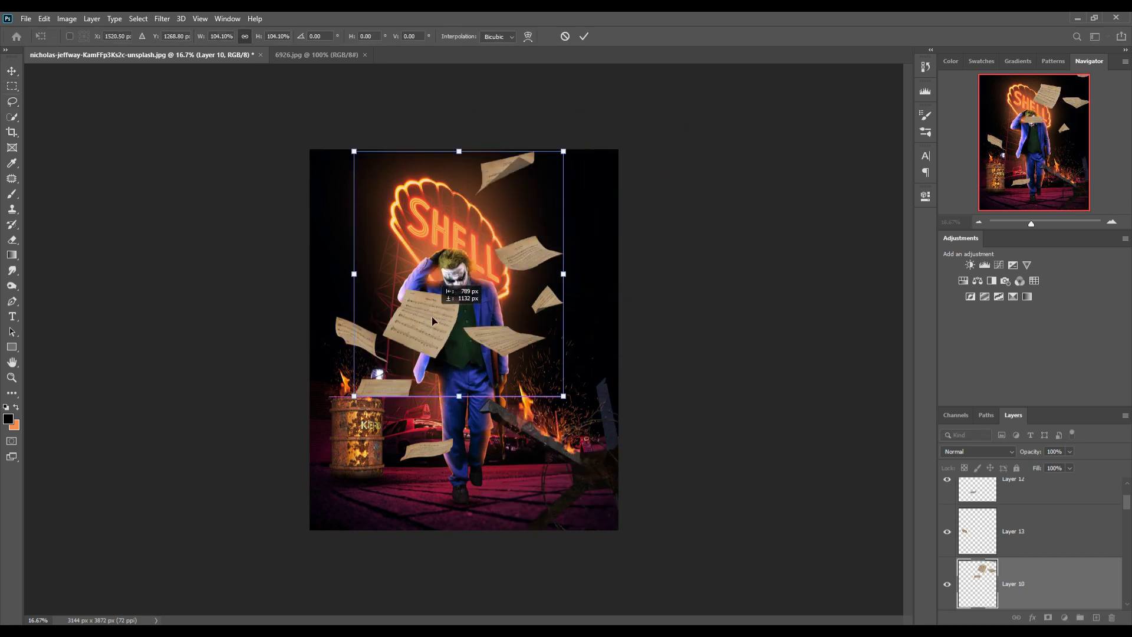
# Separate the sheet near the SHELL sign, hide leftovers, and place a copy beside the right-hand flames
pyautogui.press('l')
pyautogui.moveTo(481, 188)
pyautogui.mouseDown()
pyautogui.moveTo(478, 241)
pyautogui.moveTo(376, 486)
pyautogui.moveTo(345, 448)
pyautogui.mouseUp()
pyautogui.hotkey('ctrl', 'j')
pyautogui.click(947, 584)
pyautogui.hotkey('ctrl', 't')
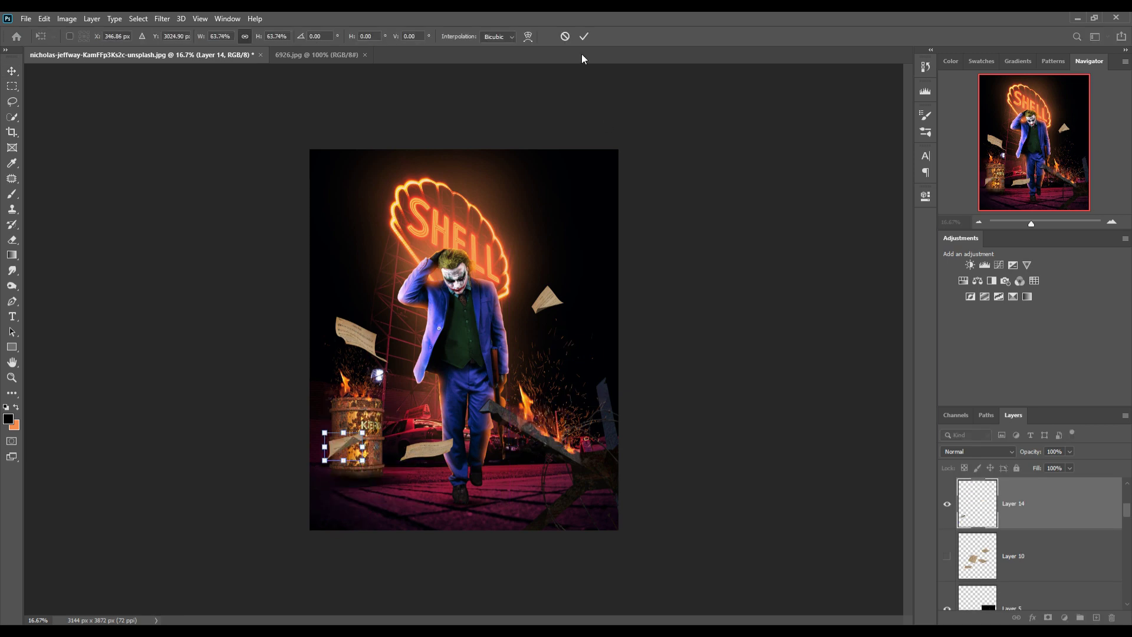
pyautogui.press('Return')
pyautogui.click(425, 452)
pyautogui.hotkey('ctrl', 't')
pyautogui.moveTo(450, 452); pyautogui.dragTo(548, 401)
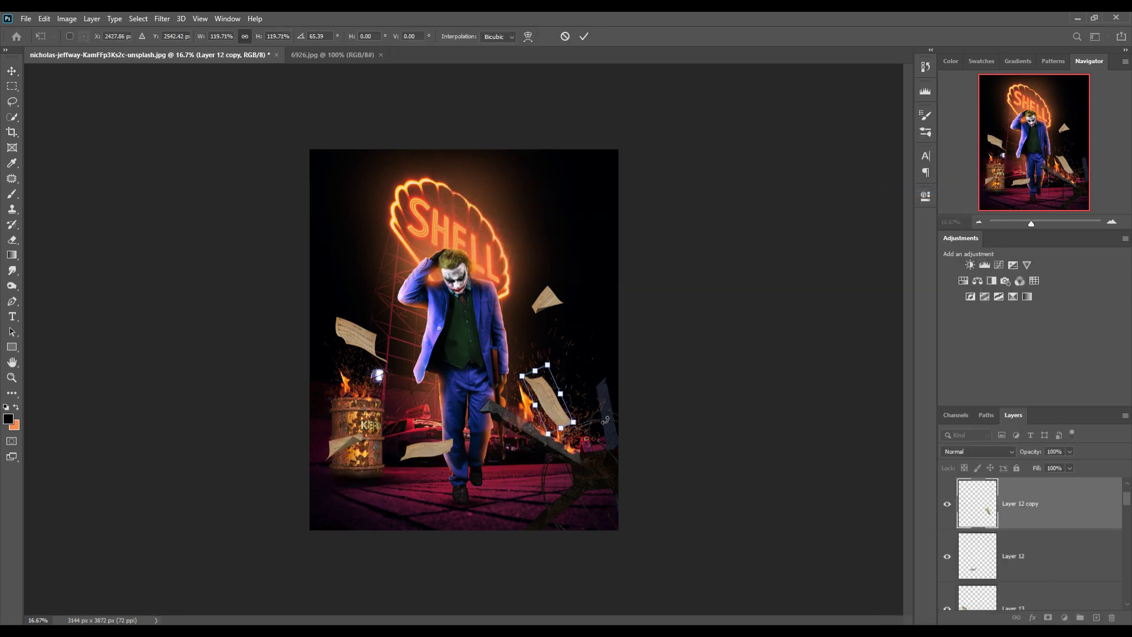
pyautogui.press('Return')
pyautogui.scroll(-3, 1042, 513)
pyautogui.scroll(-3, 1042, 513)
pyautogui.click(1015, 596)
# Add a Color Balance layer with Cyan/Red -16 and Yellow/Blue +27
pyautogui.click(1065, 618)
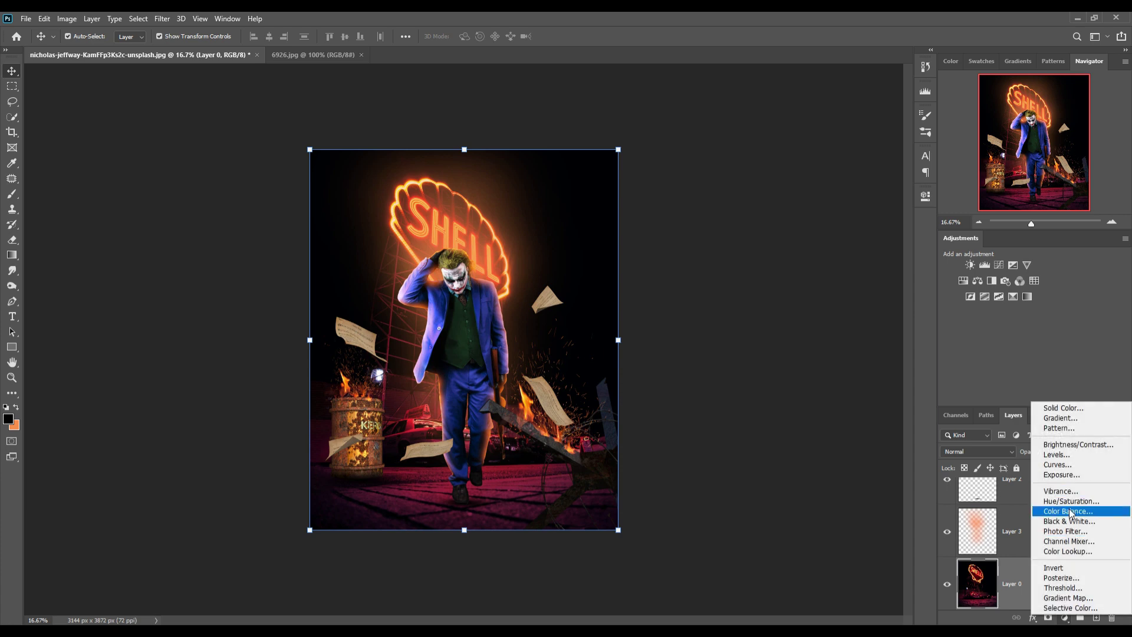
pyautogui.click(1055, 503)
pyautogui.moveTo(810, 254); pyautogui.dragTo(801, 254)
pyautogui.moveTo(810, 293); pyautogui.dragTo(824, 292)
pyautogui.click(1026, 531)
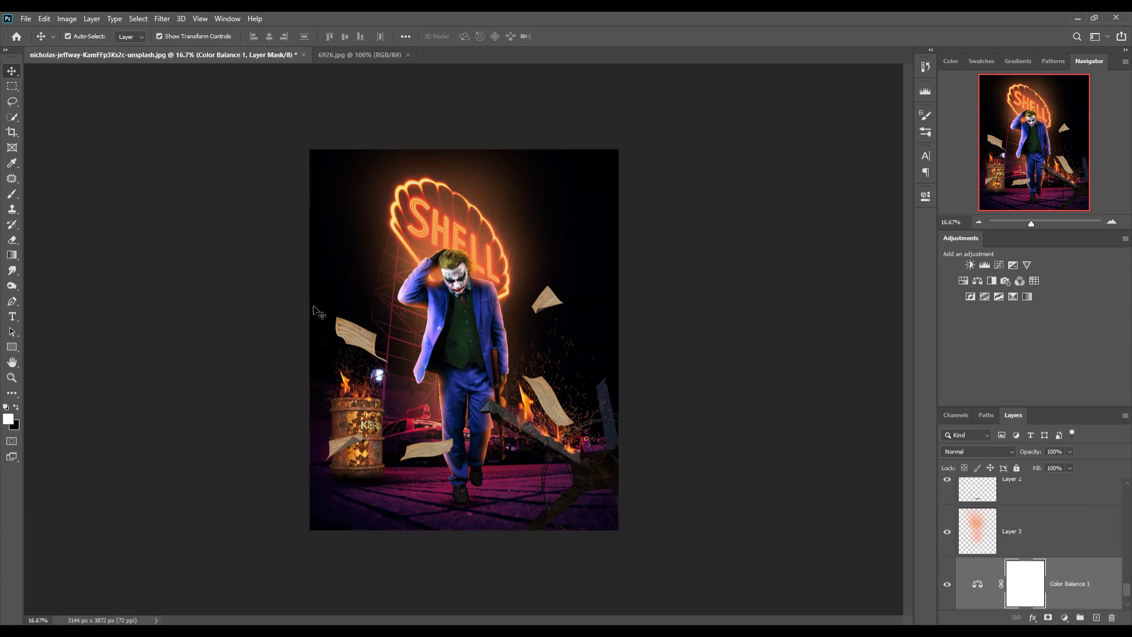
# Add Curves adjustments pulled down to darken the first paper sheet
pyautogui.click(1065, 618)
pyautogui.click(1062, 454)
pyautogui.moveTo(844, 321)
pyautogui.mouseDown()
pyautogui.moveTo(852, 339)
pyautogui.moveTo(844, 321)
pyautogui.mouseUp()
pyautogui.click(1014, 531)
pyautogui.click(999, 264)
pyautogui.click(949, 575)
# Add Curves adjustments clipped to the remaining paper sheets to darken them
pyautogui.click(999, 265)
pyautogui.click(1014, 584)
pyautogui.click(1065, 617)
pyautogui.click(1062, 462)
pyautogui.click(1065, 618)
pyautogui.click(1062, 462)
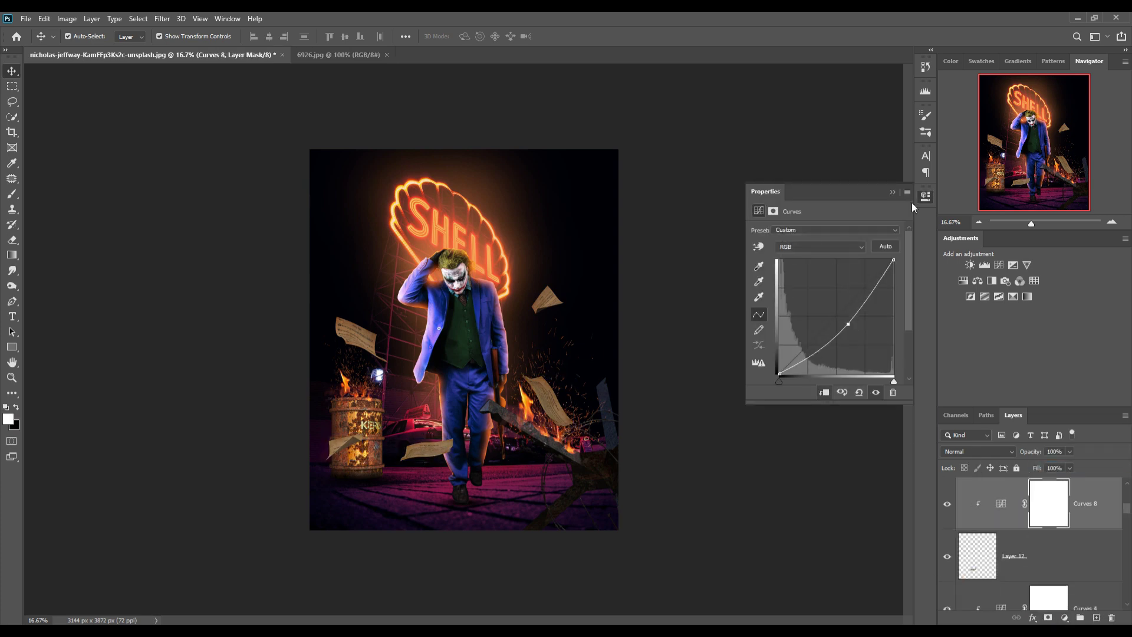
# Add a new empty layer clipped to the layer below
pyautogui.click(1014, 551)
pyautogui.click(1096, 618)
pyautogui.rightClick(1014, 504)
pyautogui.click(1008, 239)
pyautogui.click(1064, 617)
# Add an orange Solid Color fill and paint its glow onto the sheet by the barrel
pyautogui.click(1015, 402)
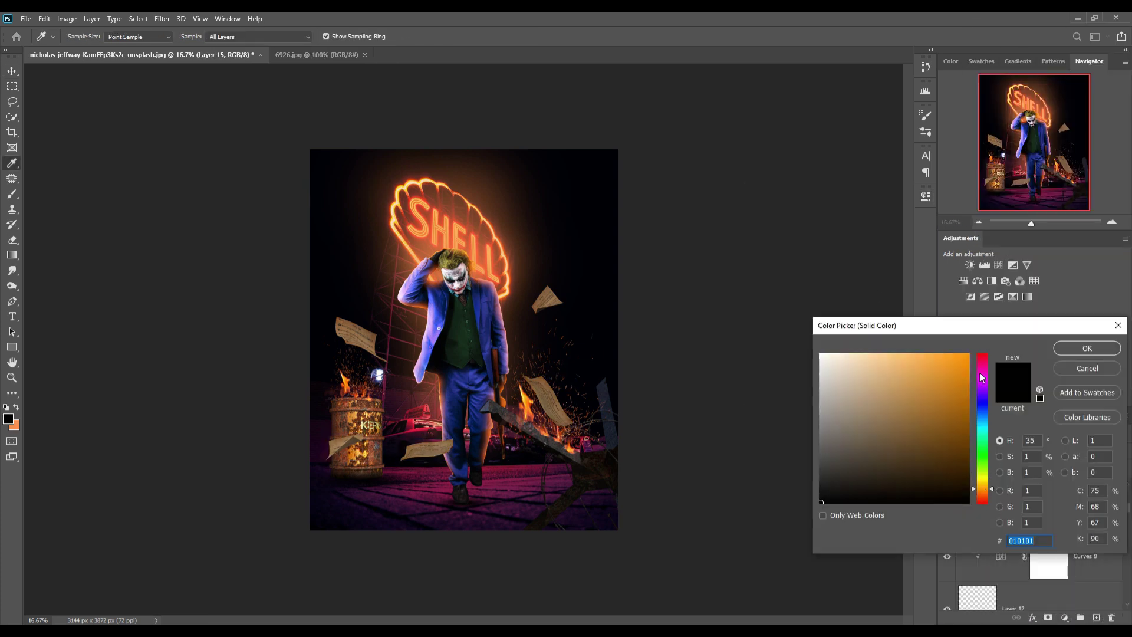
pyautogui.click(982, 379)
pyautogui.click(1072, 349)
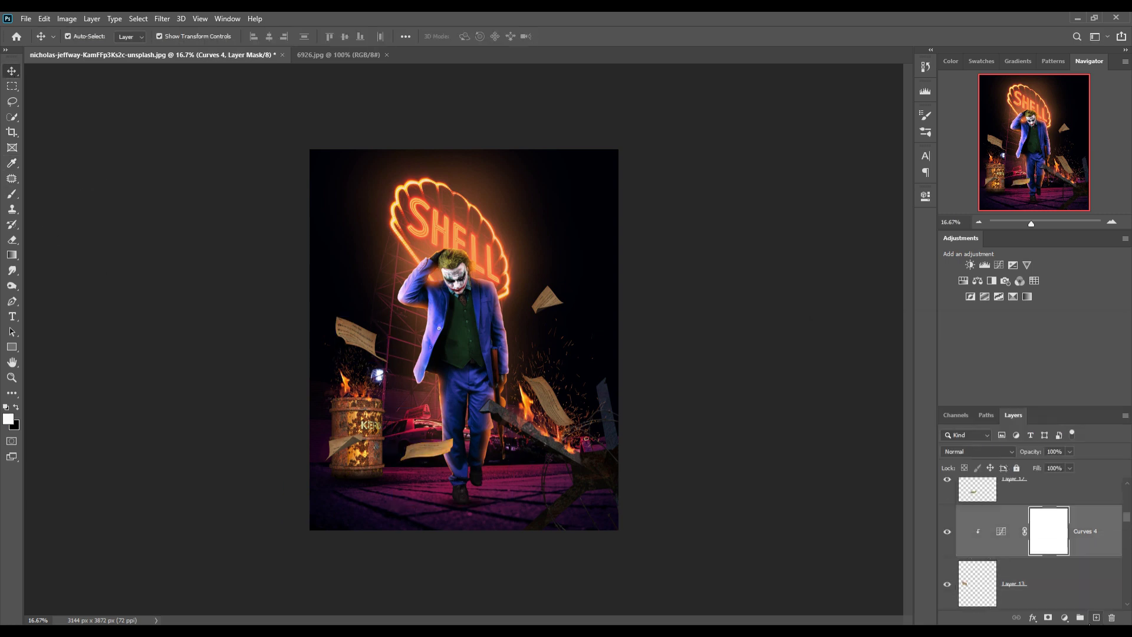
pyautogui.click(1064, 617)
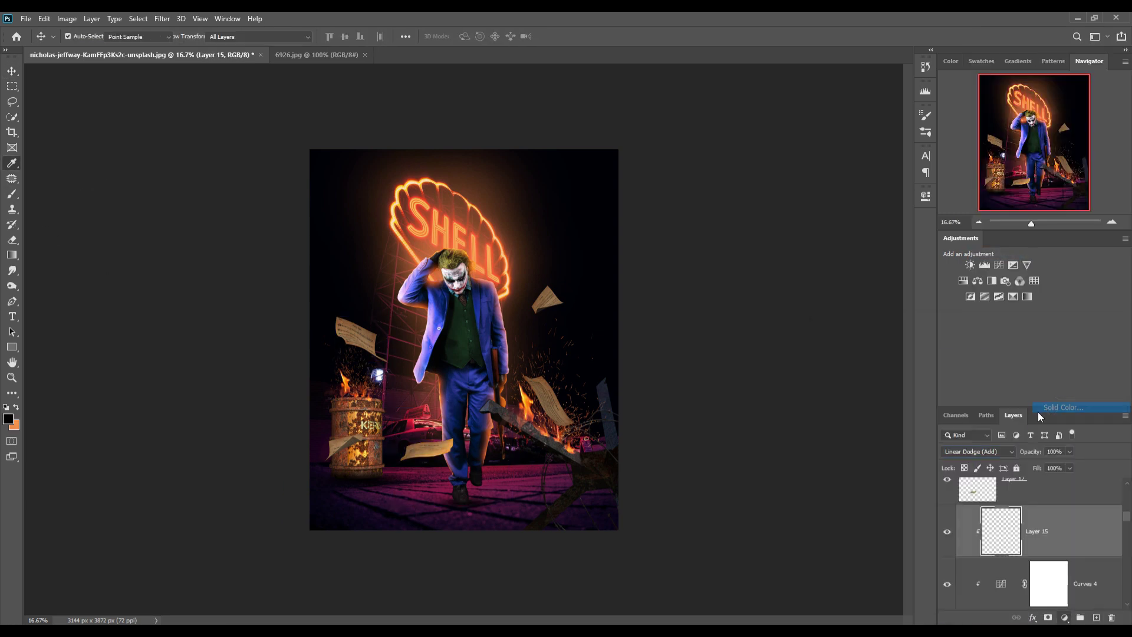
pyautogui.click(1038, 409)
pyautogui.press('Return')
pyautogui.press('v')
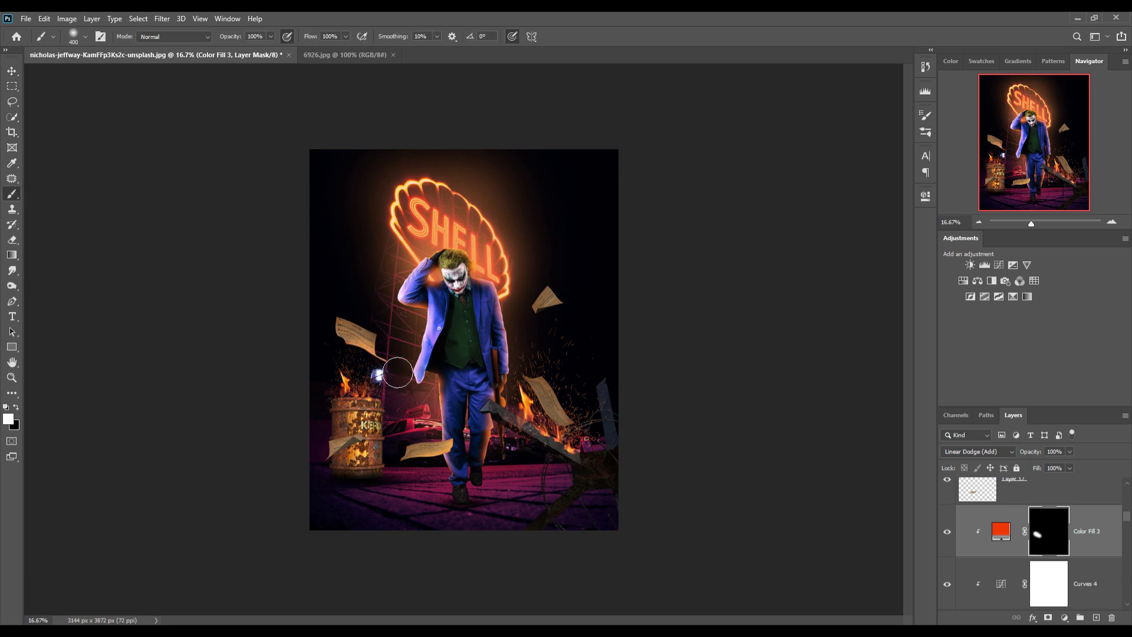
pyautogui.click(548, 401)
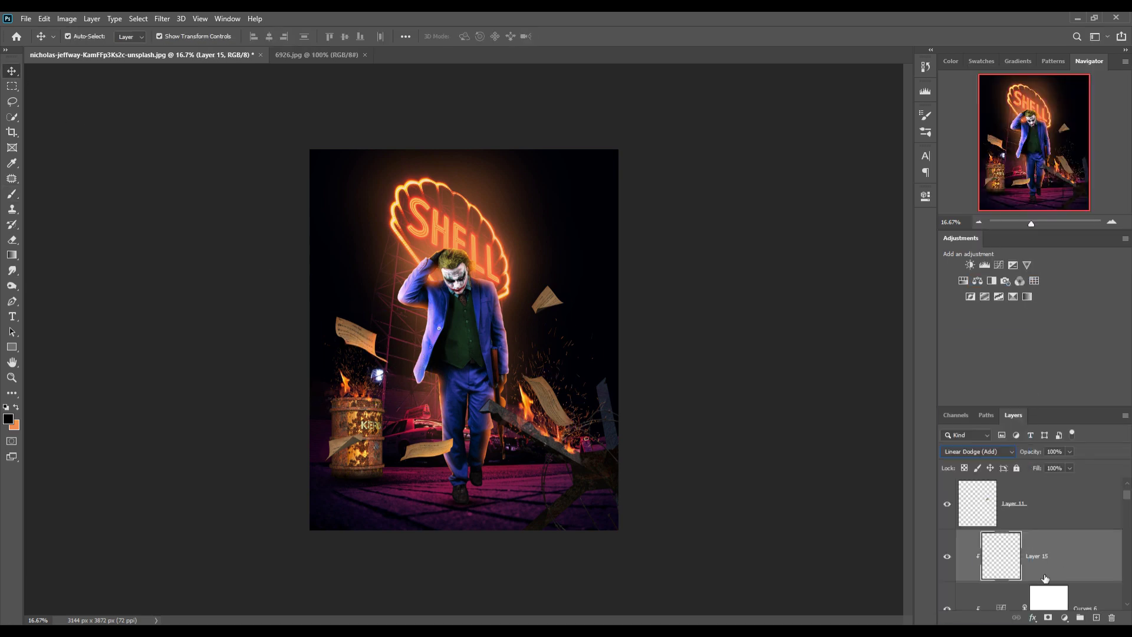
# Add an orange fill with inverted mask and brush glow along the left paper's edge
pyautogui.click(967, 355)
pyautogui.moveTo(993, 478); pyautogui.dragTo(993, 494)
pyautogui.press('Return')
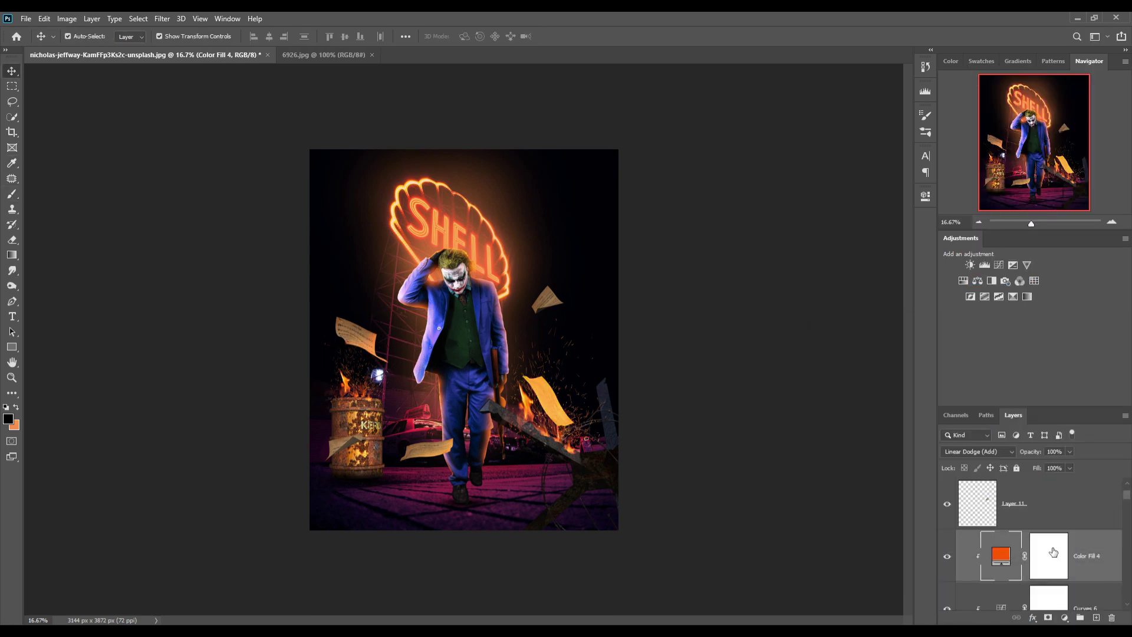
pyautogui.hotkey('ctrl', 'i')
pyautogui.press('b')
pyautogui.moveTo(540, 413)
pyautogui.mouseDown()
pyautogui.moveTo(528, 384)
pyautogui.moveTo(566, 459)
pyautogui.mouseUp()
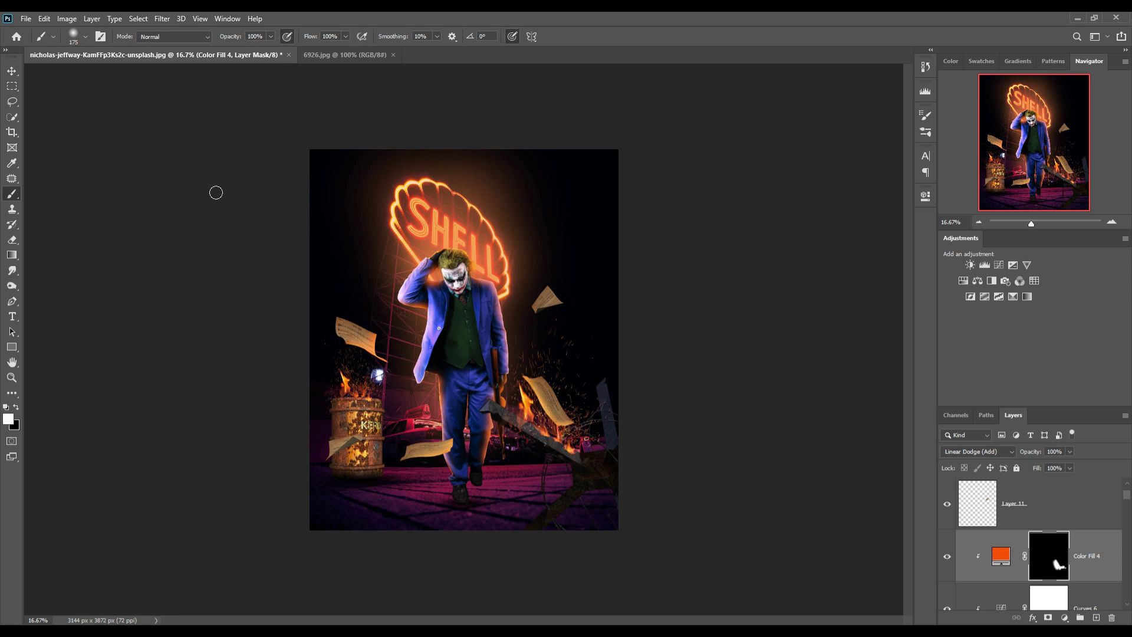
# Add a red-orange fill with inverted mask and paint glow onto the sheet near the barrel
pyautogui.click(1055, 411)
pyautogui.click(992, 490)
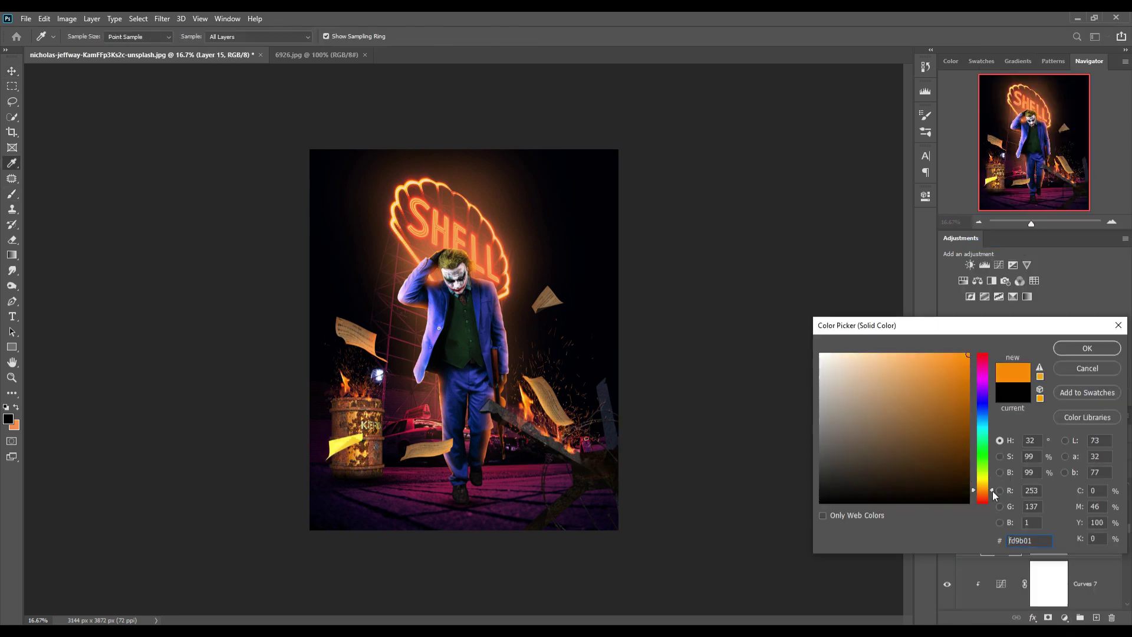
pyautogui.moveTo(993, 491); pyautogui.dragTo(993, 497)
pyautogui.press('Return')
pyautogui.hotkey('ctrl', 'i')
pyautogui.press('b')
pyautogui.moveTo(333, 440); pyautogui.dragTo(372, 466)
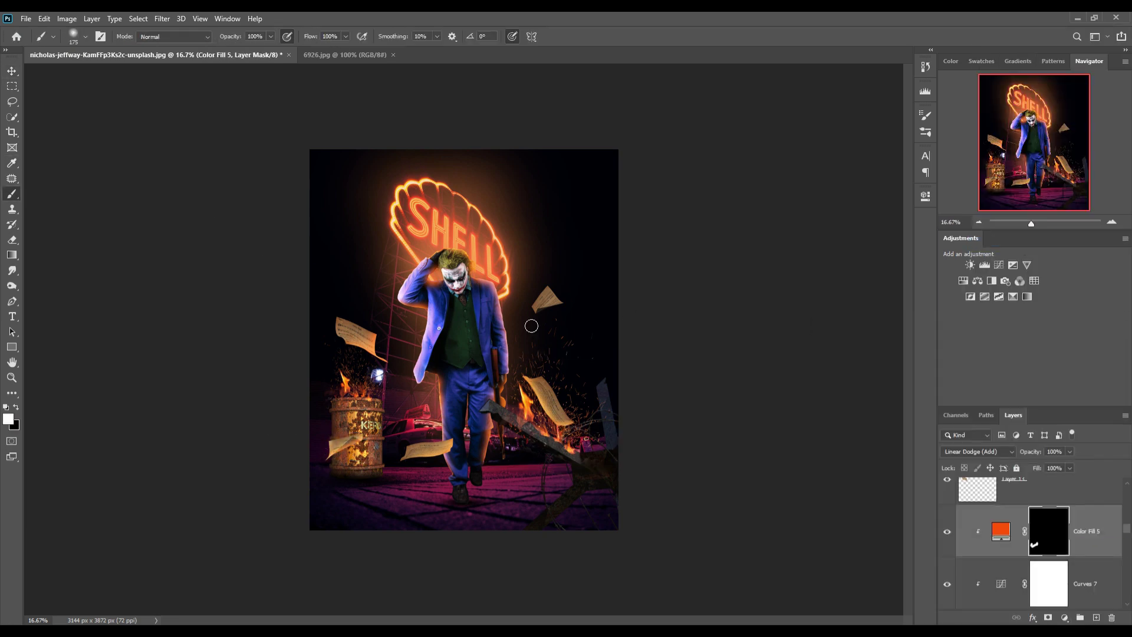
pyautogui.press('v')
pyautogui.click(543, 298)
# Add another orange-red fill in Linear Dodge (Add), mask inverted, clipped to the layer below
pyautogui.click(976, 451)
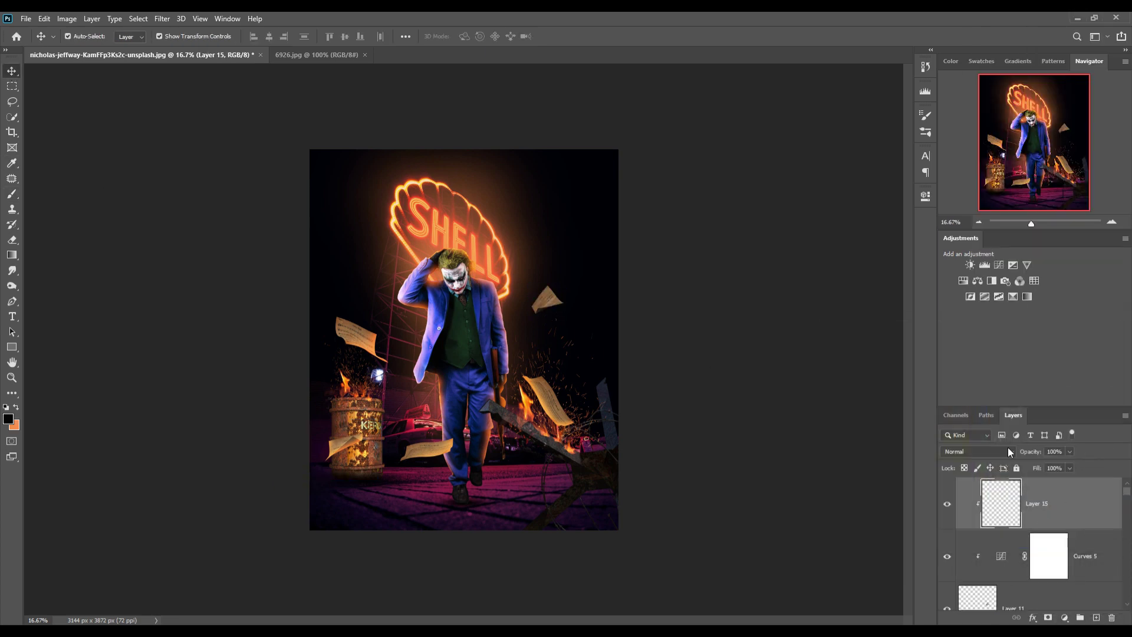
pyautogui.click(1065, 617)
pyautogui.click(1068, 415)
pyautogui.moveTo(993, 487); pyautogui.dragTo(996, 497)
pyautogui.press('Return')
pyautogui.hotkey('ctrl', 'i')
pyautogui.hotkey('alt', 'shift', 'w')
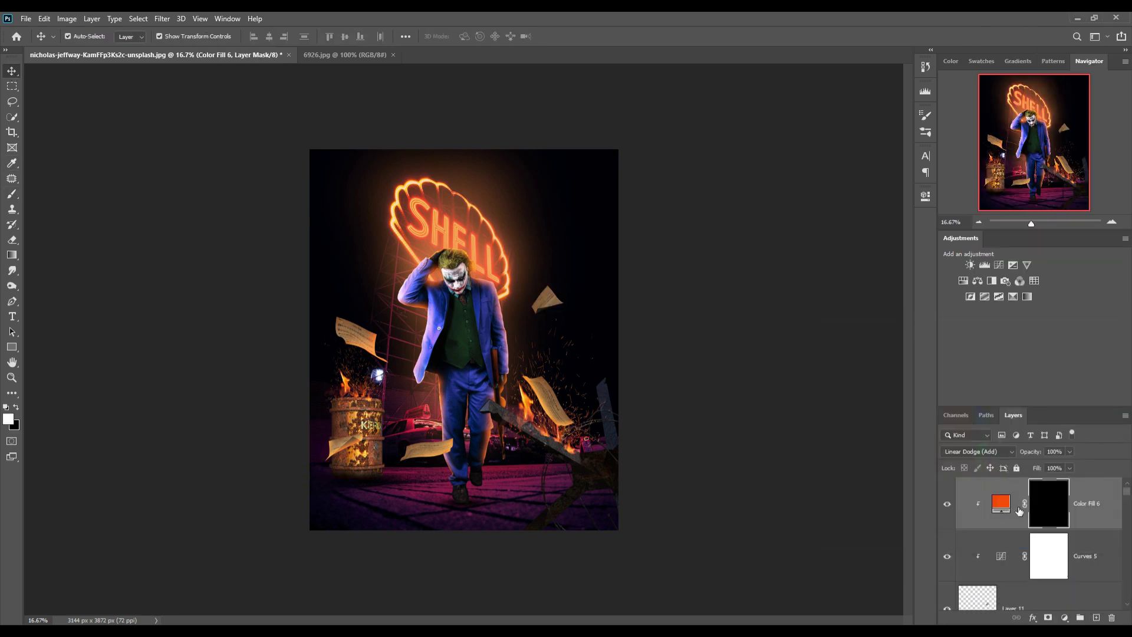
pyautogui.click(550, 338)
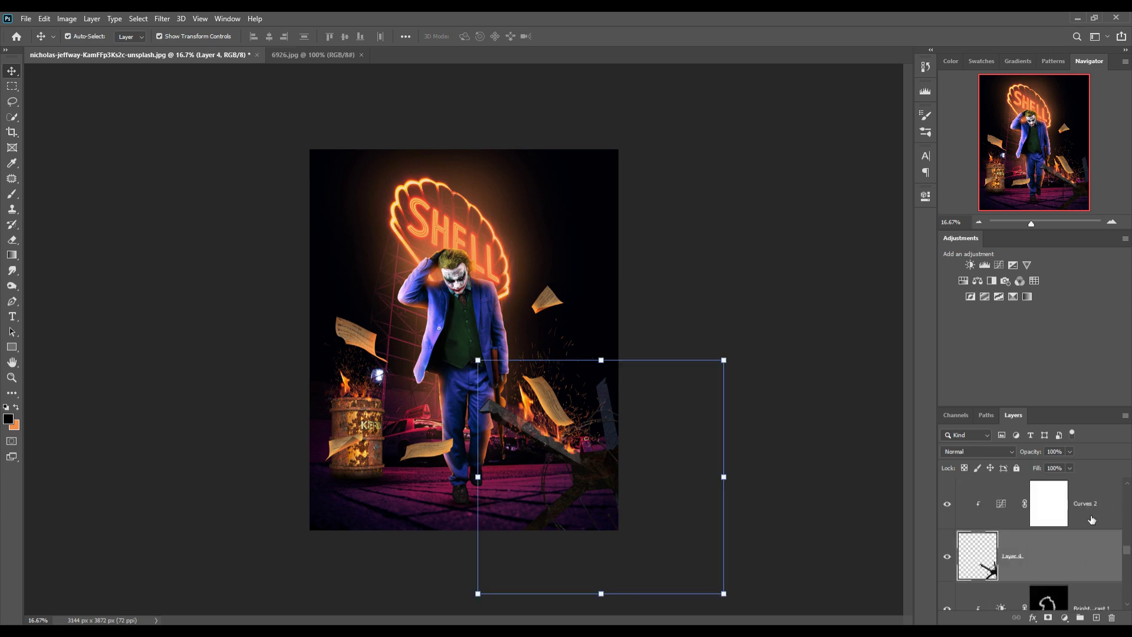
pyautogui.rightClick(1091, 519)
# Add a red Solid Color fill and paint red-orange glow along the broken beam
pyautogui.click(1065, 617)
pyautogui.click(958, 341)
pyautogui.moveTo(983, 484); pyautogui.dragTo(996, 500)
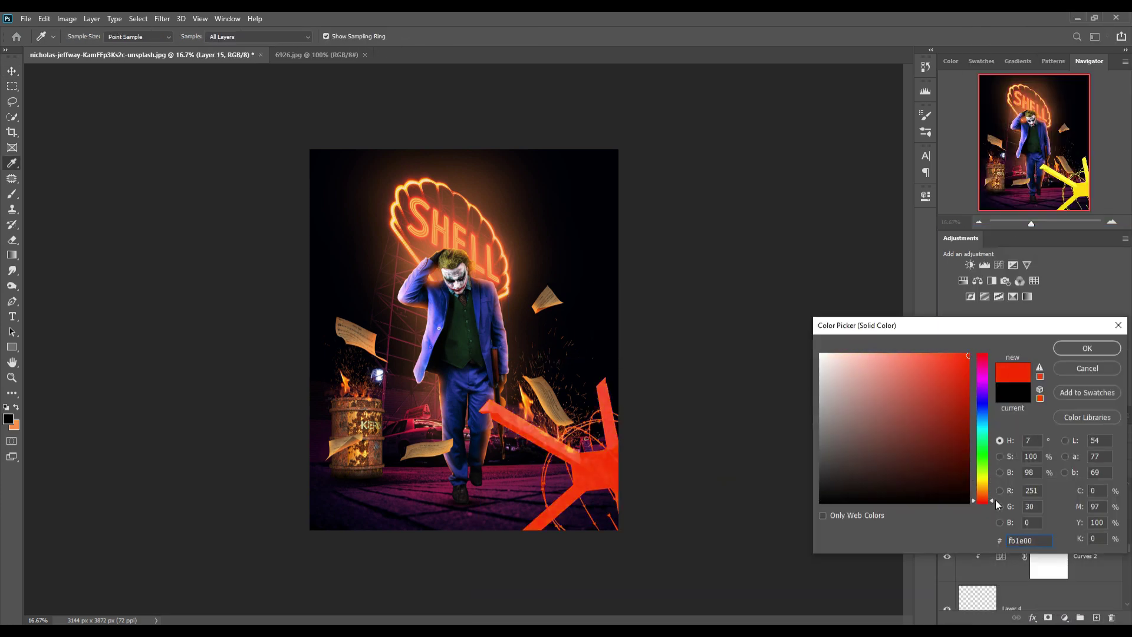
pyautogui.press('Return')
pyautogui.hotkey('ctrl', 'i')
pyautogui.press('b')
pyautogui.moveTo(490, 407)
pyautogui.mouseDown()
pyautogui.moveTo(597, 389)
pyautogui.moveTo(525, 536)
pyautogui.mouseUp()
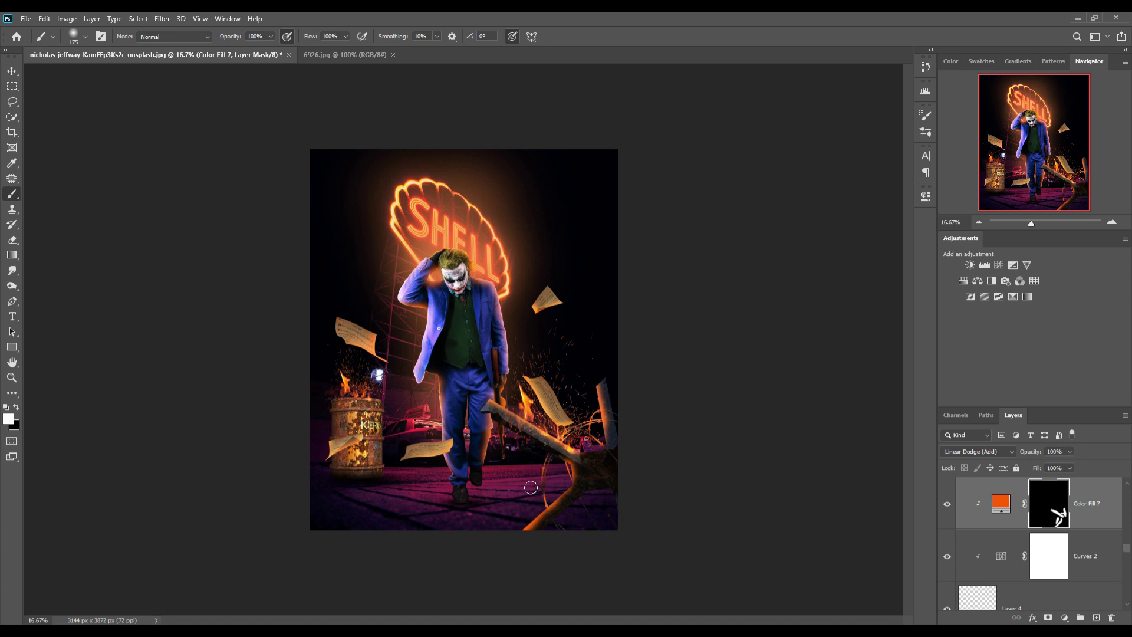
pyautogui.click(12, 72)
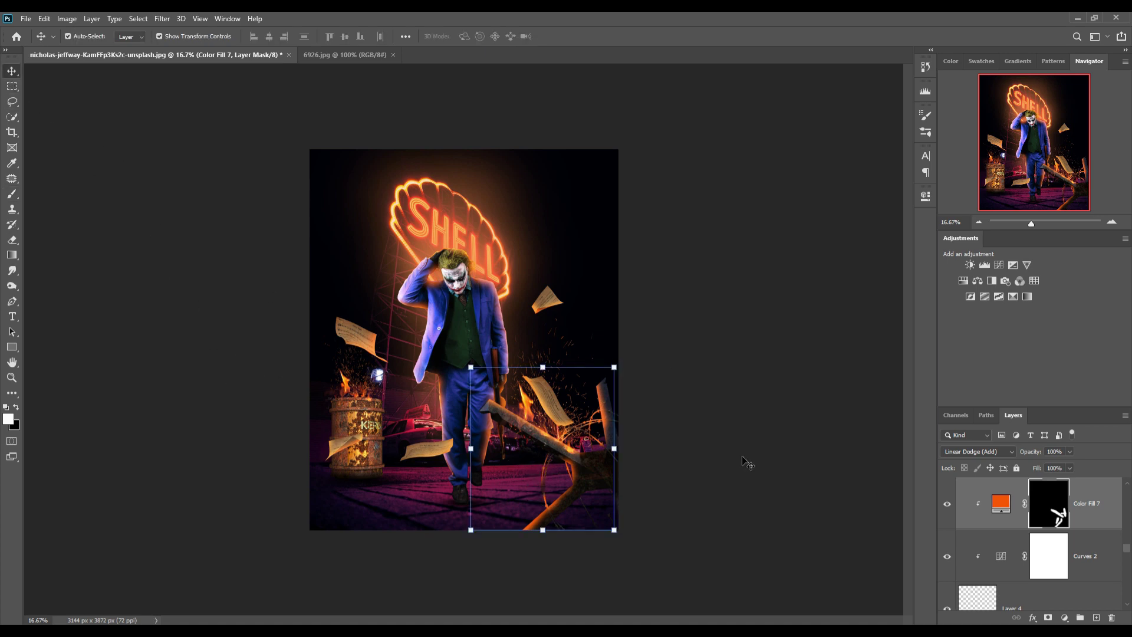
# Select the Joker figure layer and scroll to inspect the plank and suit area
pyautogui.click(475, 324)
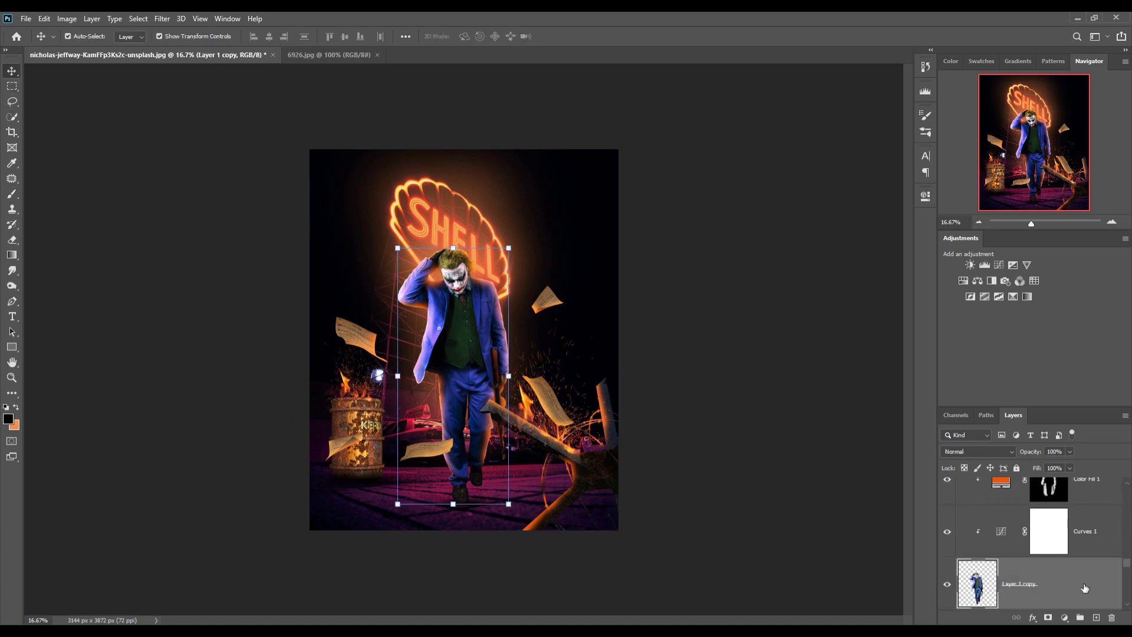
pyautogui.scroll(3, 1085, 587)
pyautogui.scroll(2, 1061, 582)
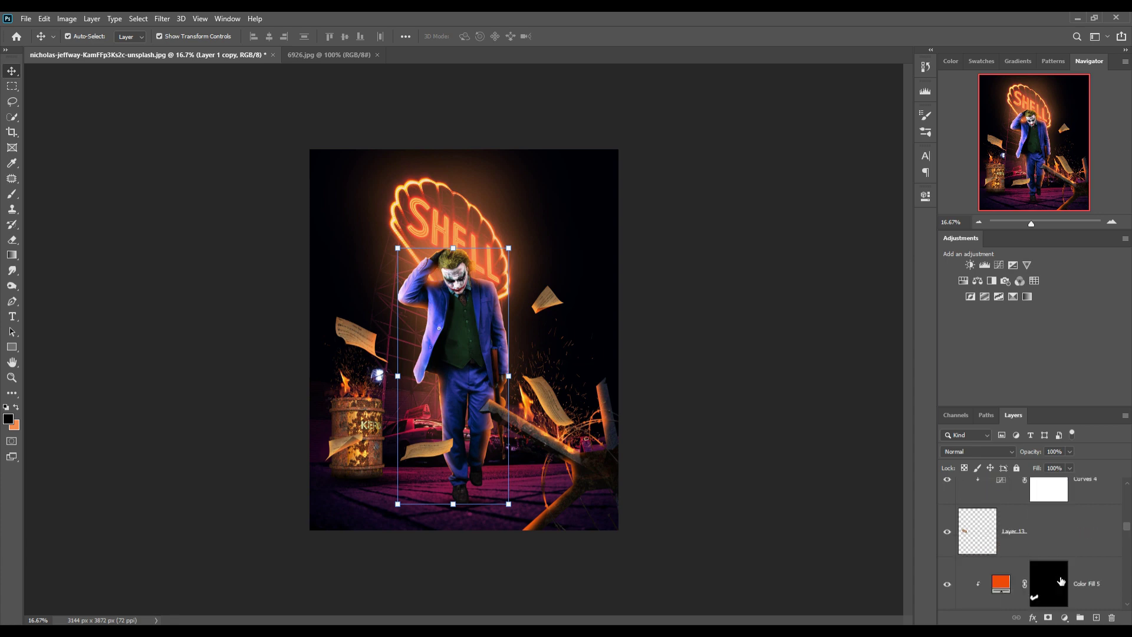
pyautogui.scroll(1, 1061, 581)
pyautogui.scroll(1, 1061, 578)
pyautogui.scroll(1, 1061, 575)
pyautogui.scroll(-2, 1061, 573)
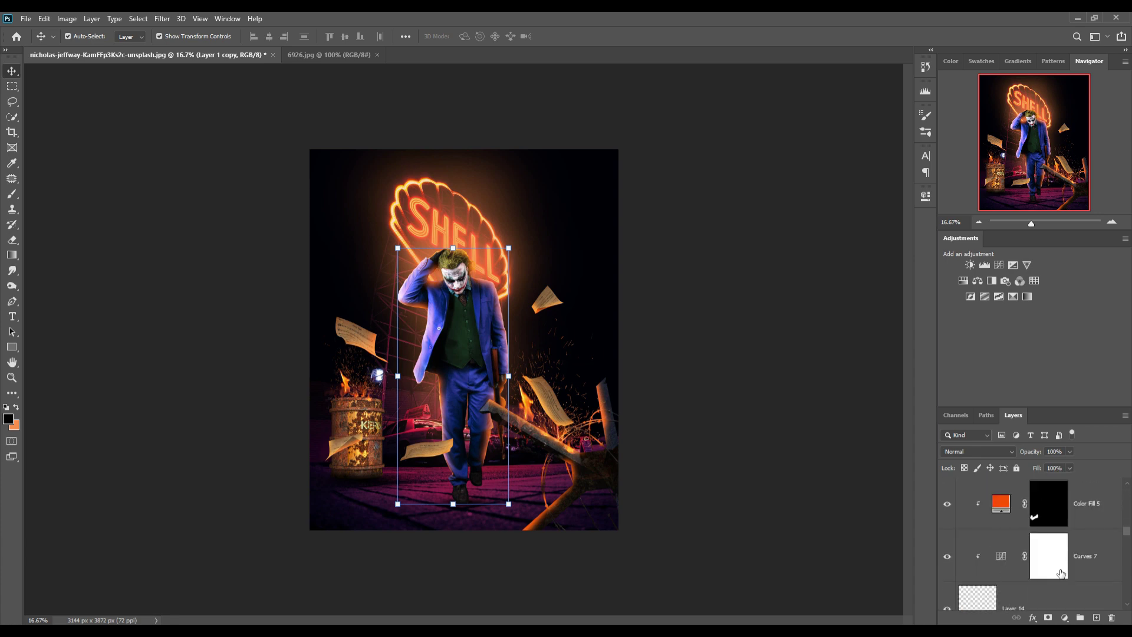
pyautogui.scroll(-1, 1061, 573)
pyautogui.scroll(-1, 1061, 574)
pyautogui.scroll(-2, 1061, 573)
pyautogui.scroll(1, 1061, 573)
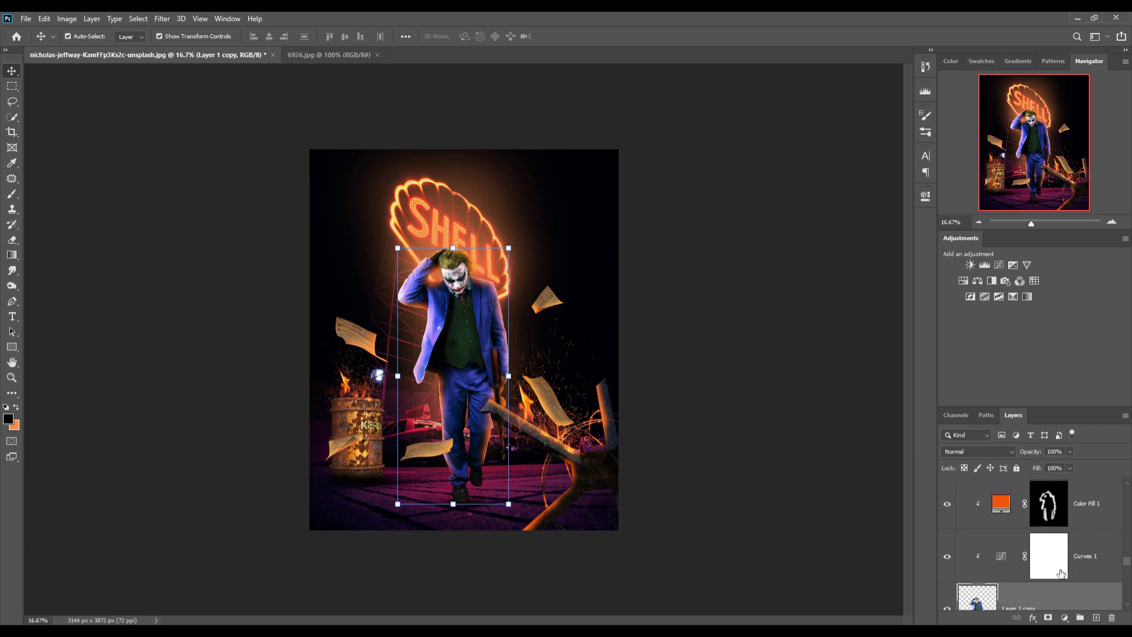
# Paint white on Color Fill 1's mask with a 1200 px, 16% opacity brush over the plank
pyautogui.click(1067, 526)
pyautogui.press('b')
pyautogui.press('d')
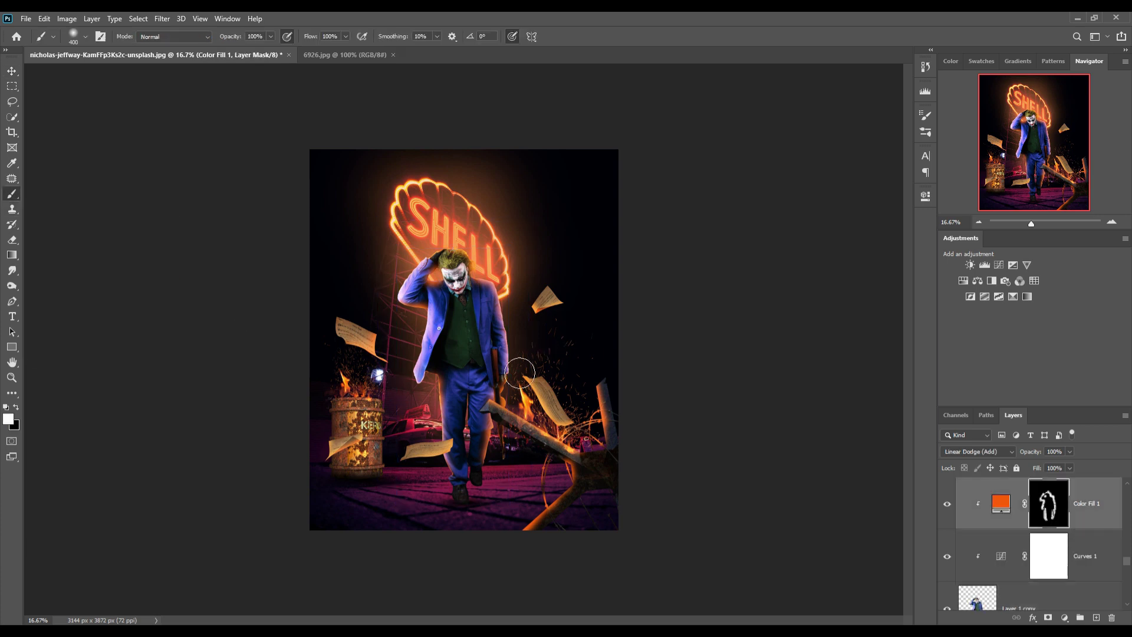
pyautogui.press(']')
pyautogui.press(']')
pyautogui.press(']')
pyautogui.press(']')
pyautogui.press(']')
pyautogui.moveTo(236, 51); pyautogui.dragTo(225, 53)
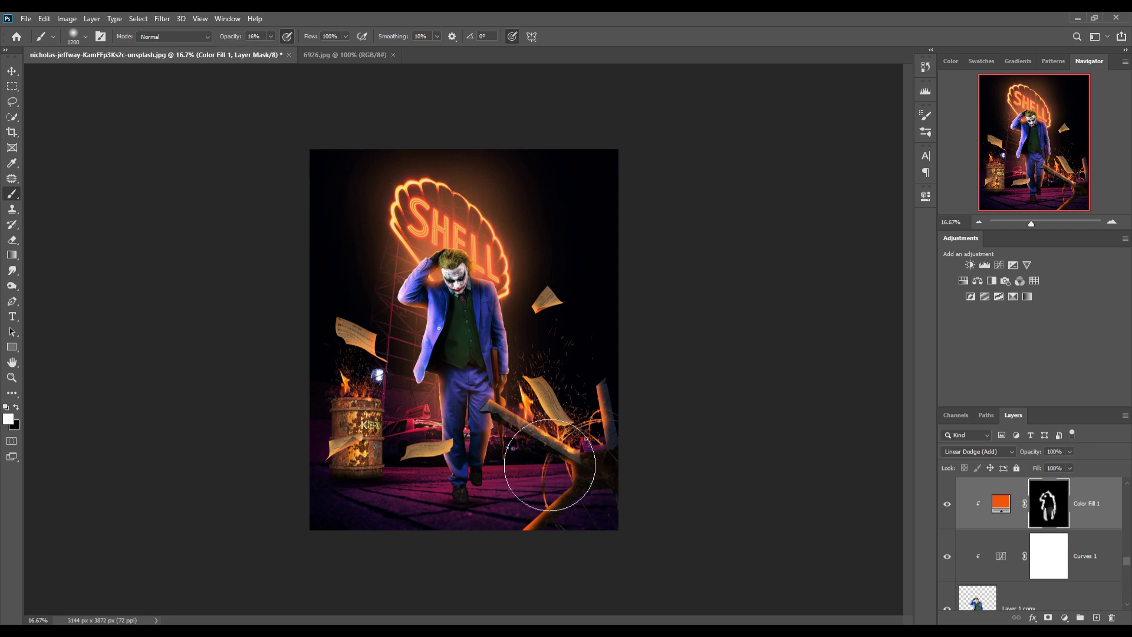
pyautogui.moveTo(530, 388); pyautogui.dragTo(522, 426)
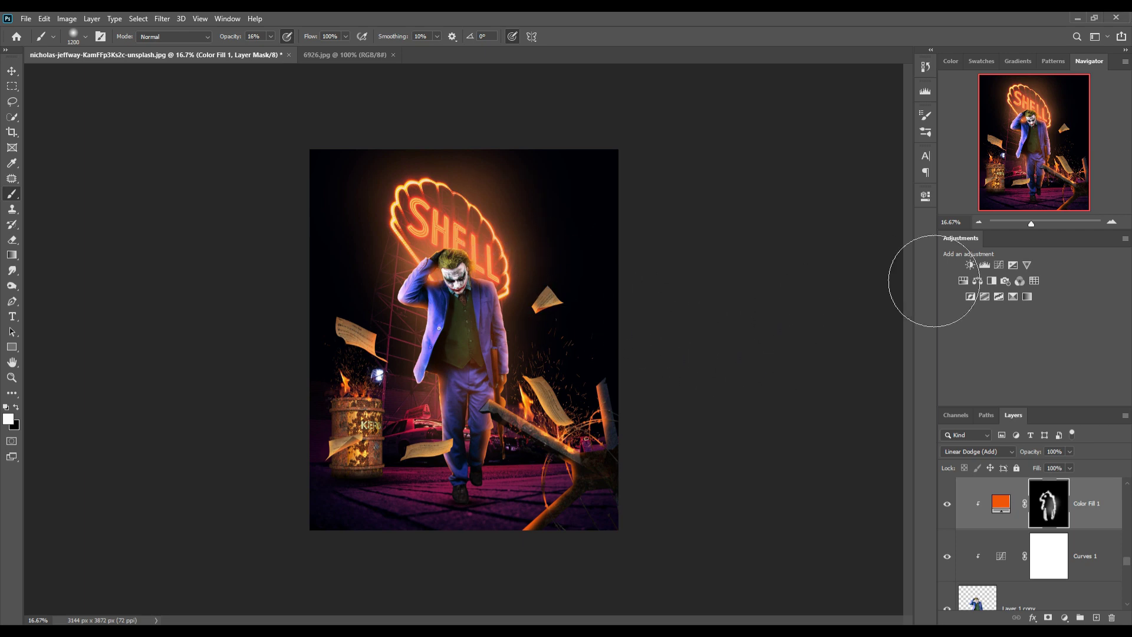
pyautogui.press('[')
pyautogui.press('[')
pyautogui.press('[')
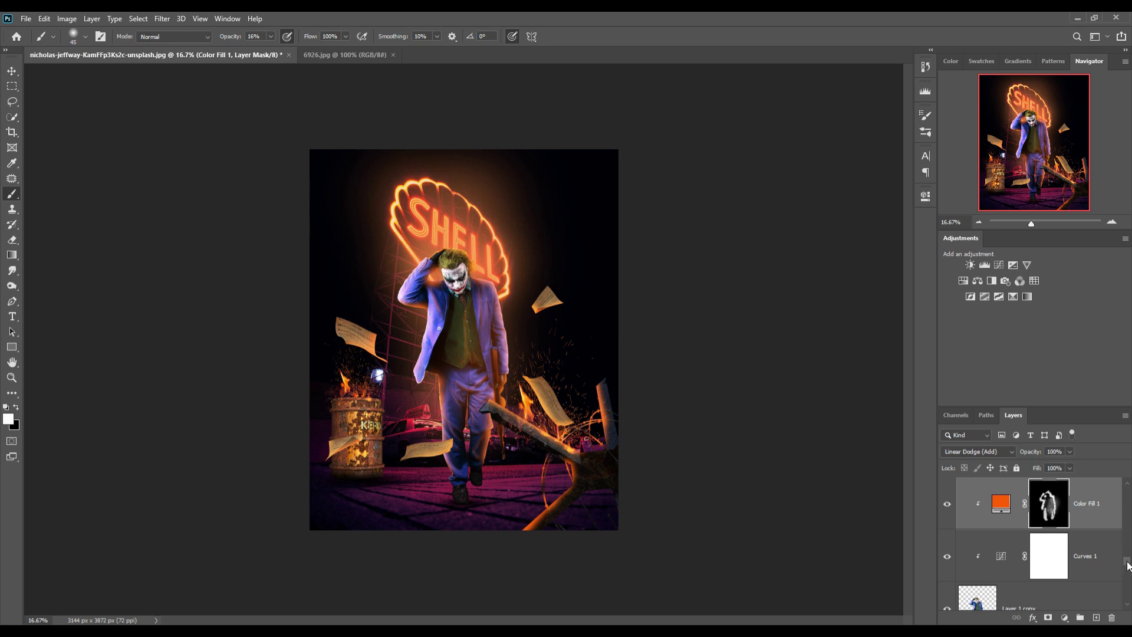
pyautogui.scroll(3, 1128, 563)
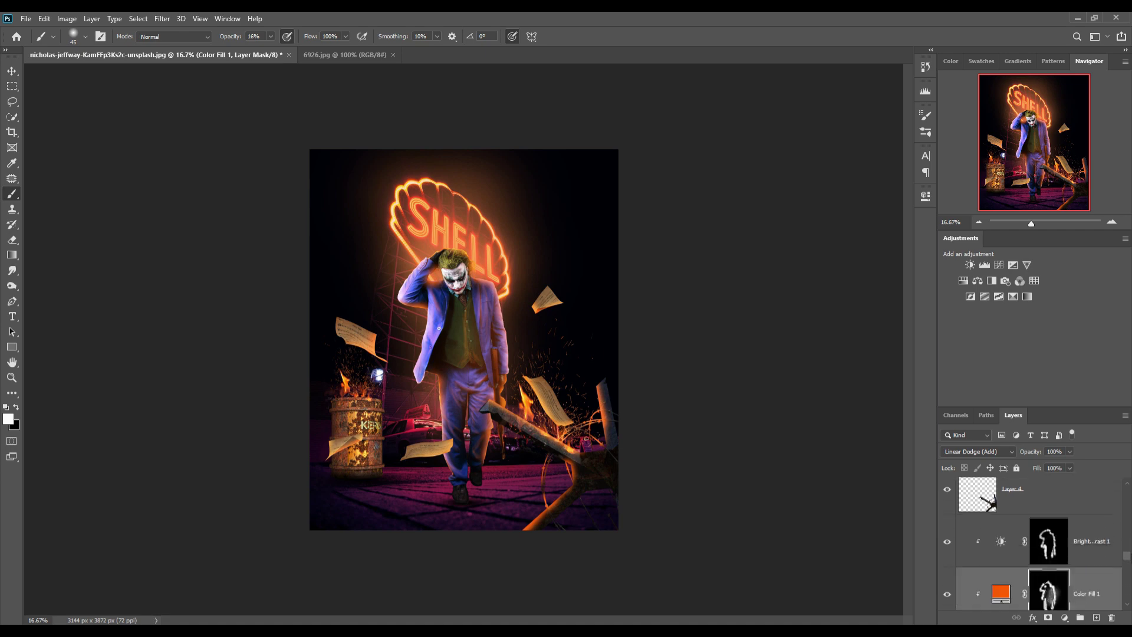
pyautogui.click(1052, 541)
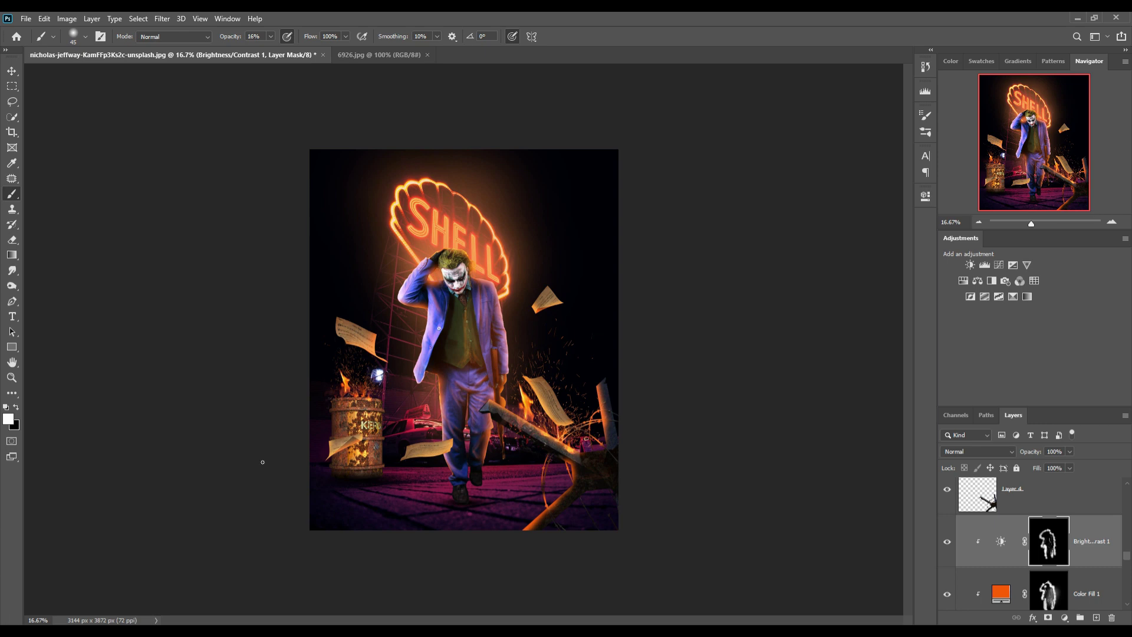
pyautogui.click(12, 70)
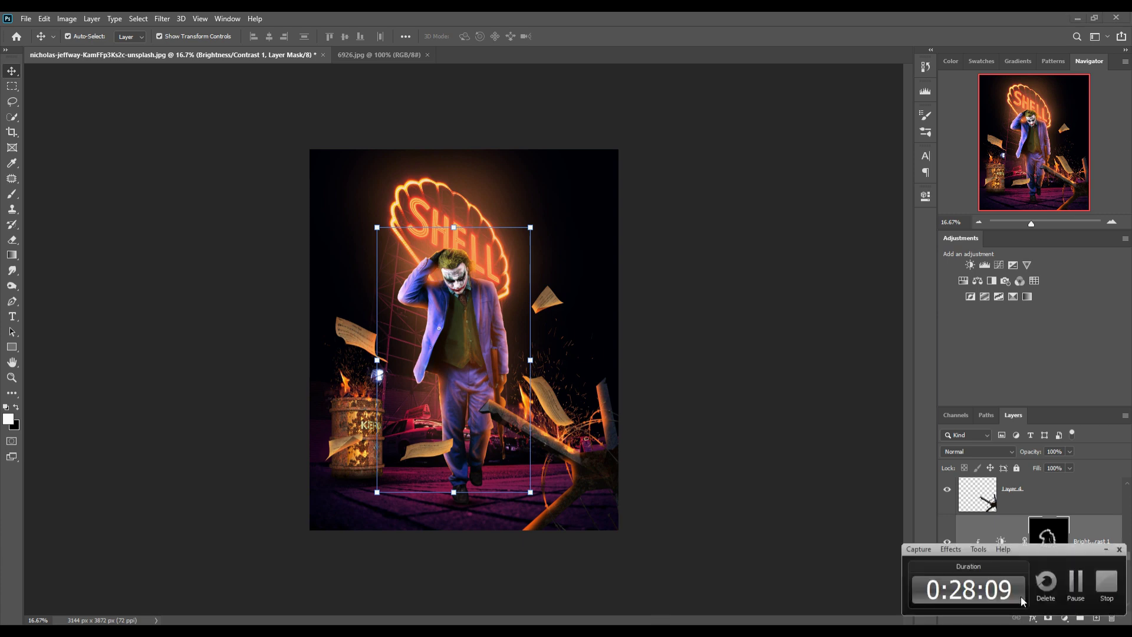
pyautogui.click(1077, 581)
pyautogui.scroll(3, 979, 512)
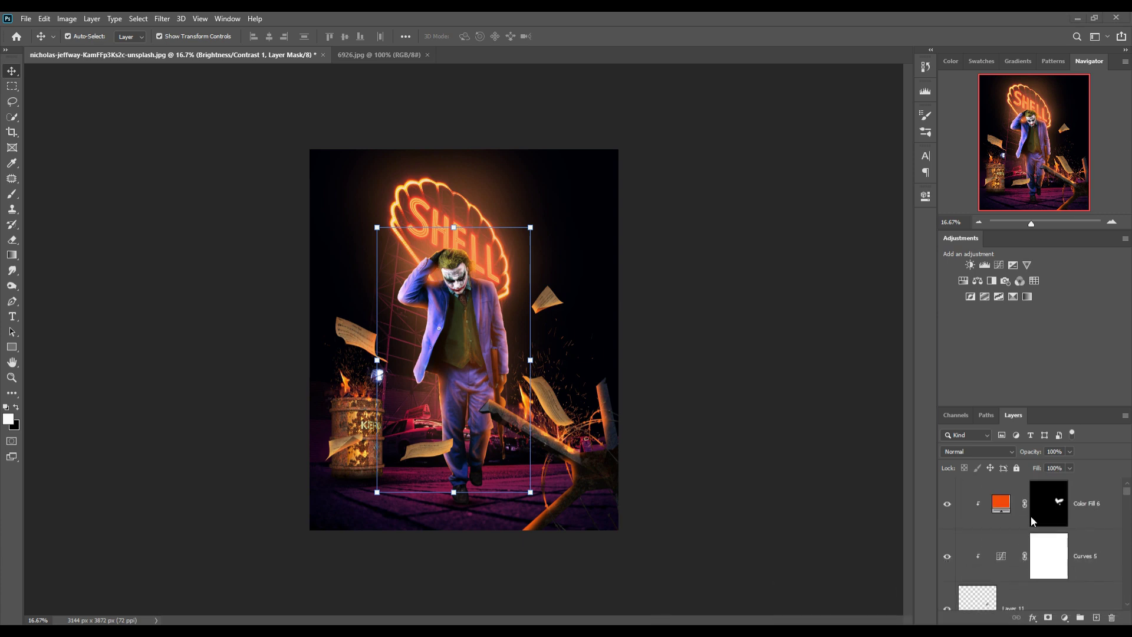
pyautogui.scroll(-2, 1097, 536)
pyautogui.scroll(-2, 1102, 552)
pyautogui.scroll(-1, 1103, 551)
pyautogui.scroll(-1, 1102, 552)
pyautogui.scroll(-1, 1102, 552)
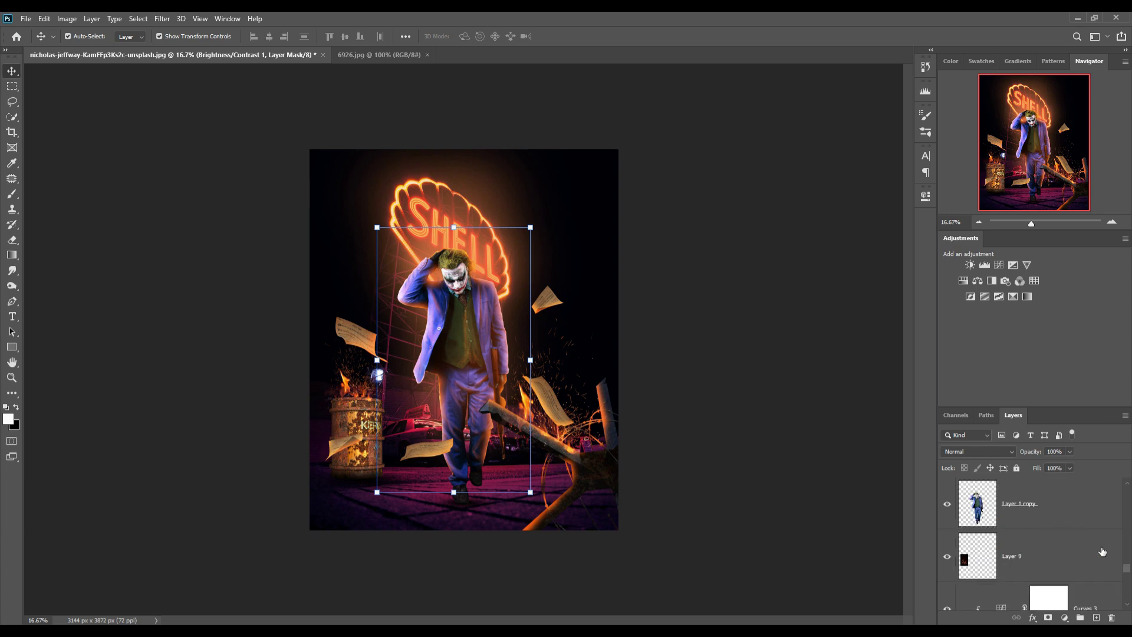
pyautogui.click(1038, 542)
pyautogui.scroll(-2, 1043, 537)
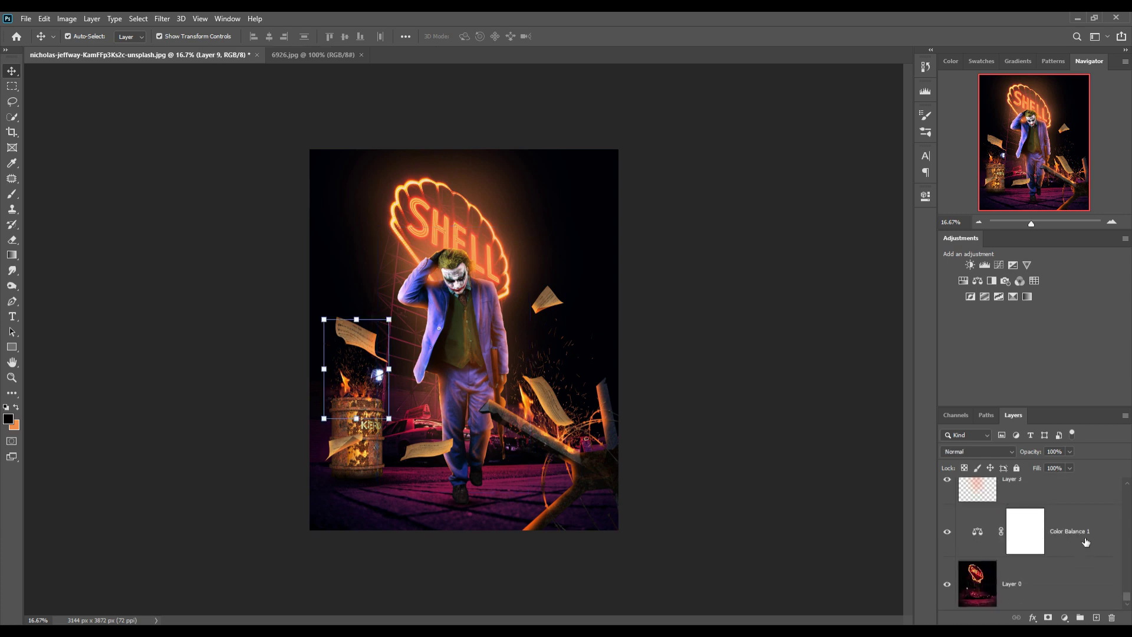
# Add a Curves layer above Color Balance 1 with the midpoint pulled slightly down
pyautogui.click(1084, 542)
pyautogui.click(1065, 618)
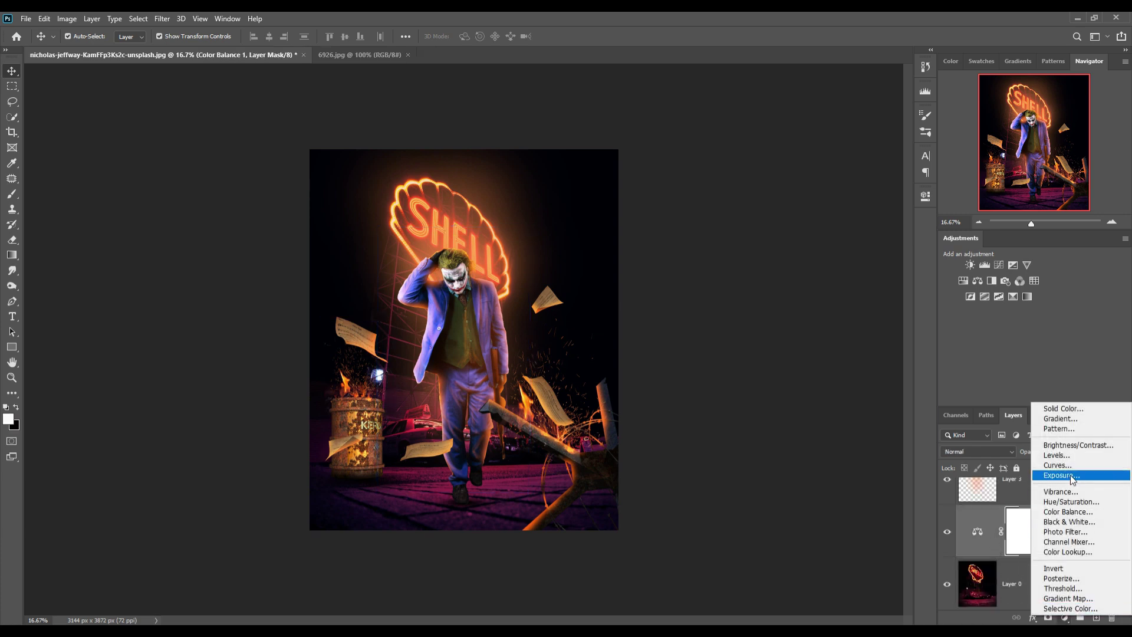
pyautogui.click(1053, 474)
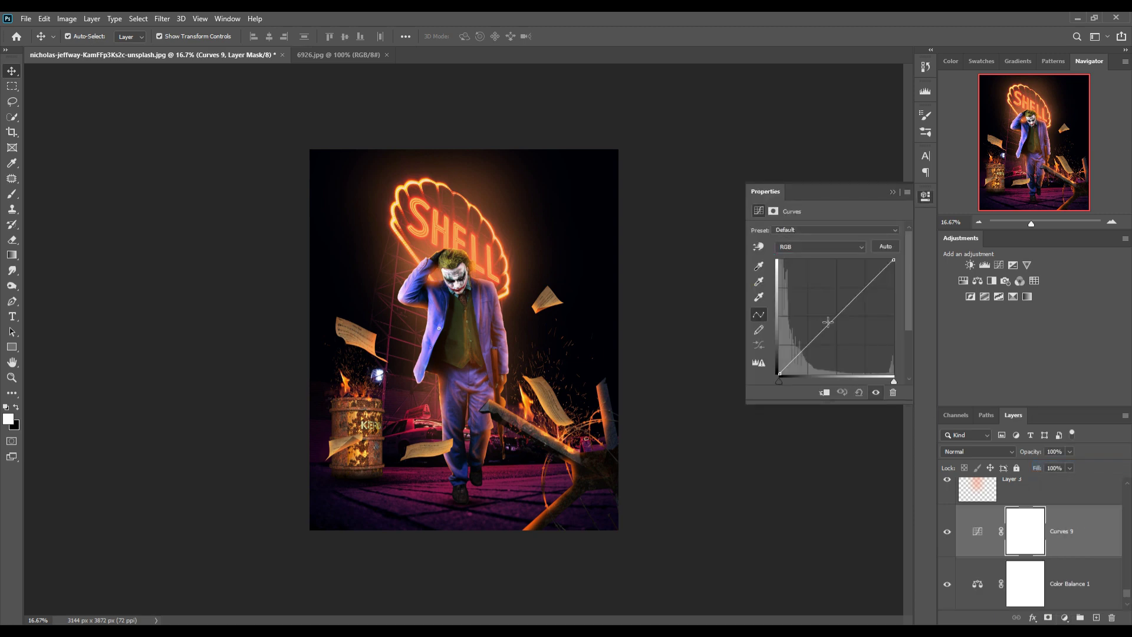
pyautogui.moveTo(840, 322)
pyautogui.mouseDown()
pyautogui.moveTo(839, 332)
pyautogui.moveTo(837, 322)
pyautogui.mouseUp()
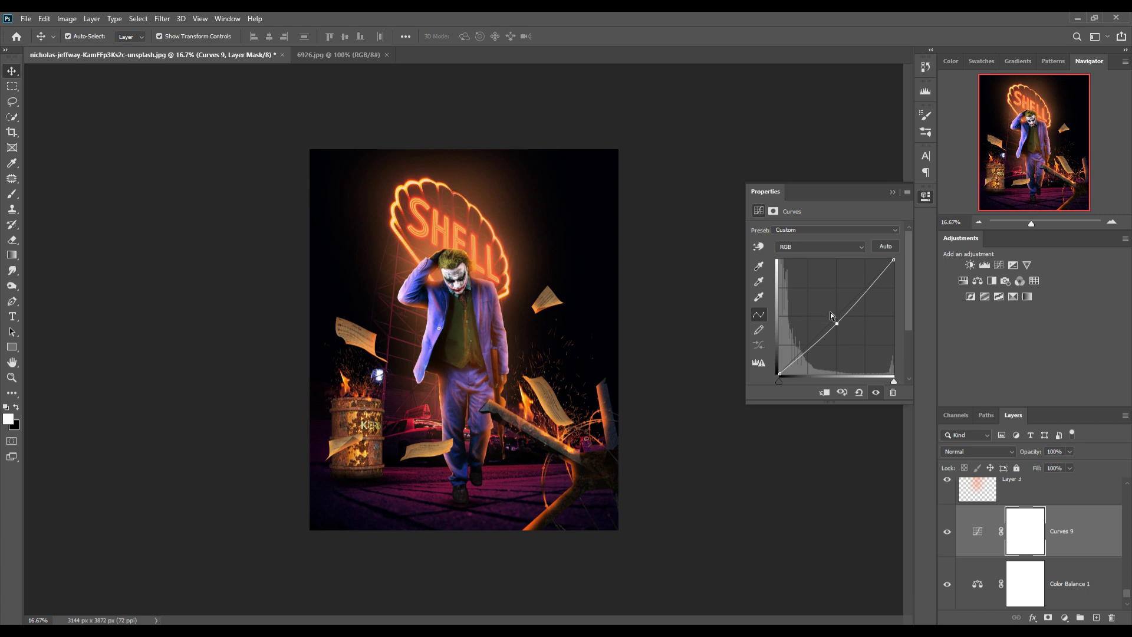
pyautogui.click(895, 194)
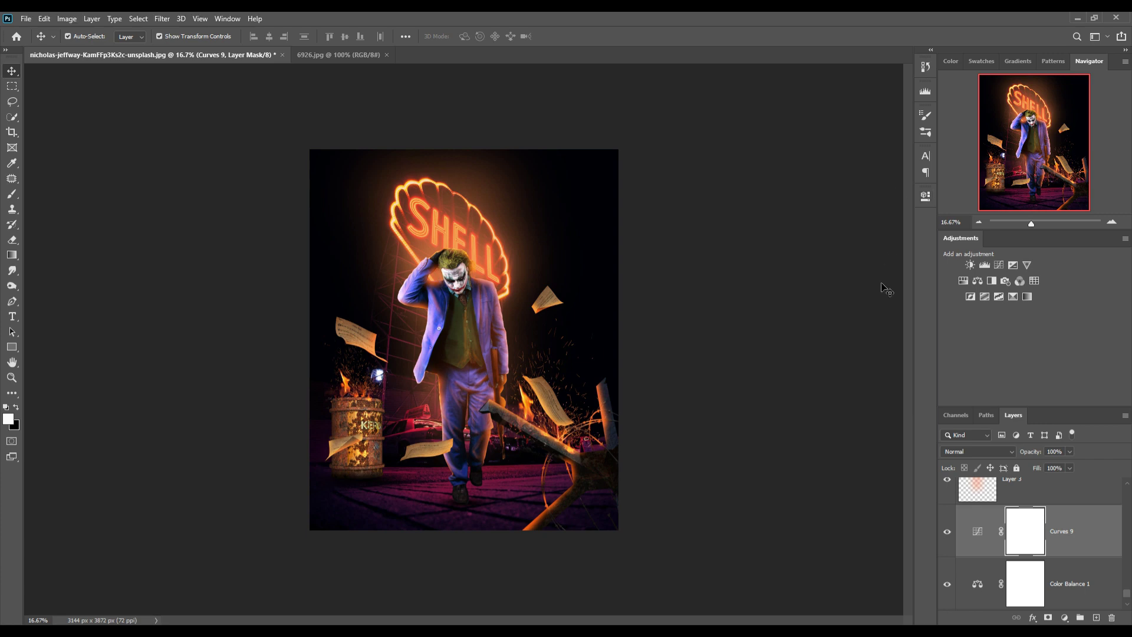
pyautogui.scroll(3, 1045, 574)
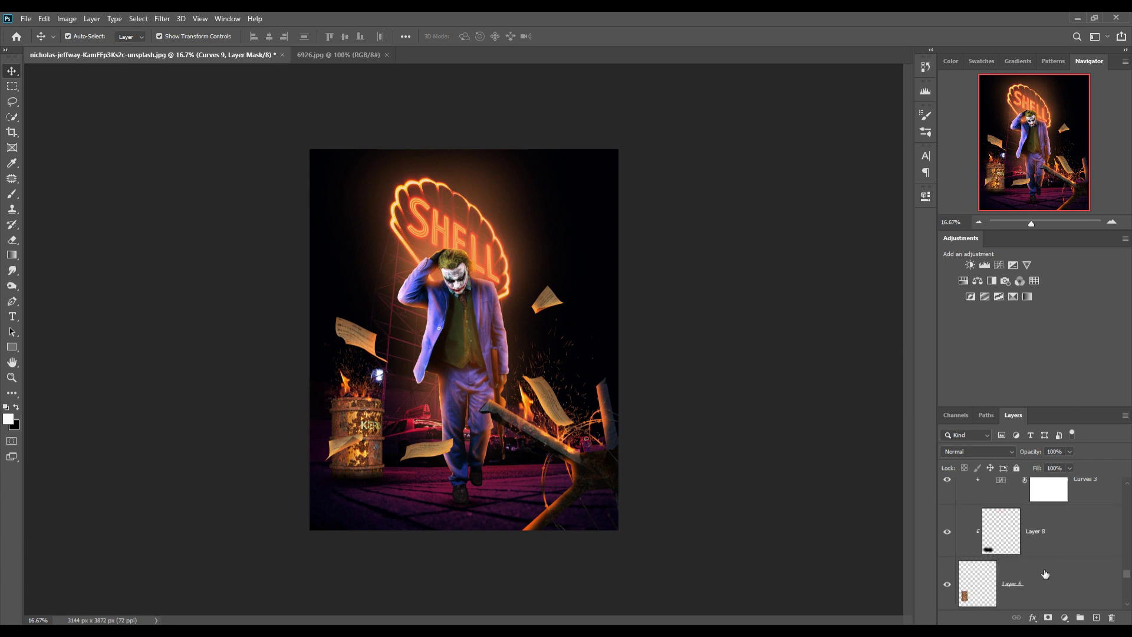
pyautogui.scroll(2, 1045, 574)
pyautogui.scroll(1, 1046, 573)
# Stamp all visible layers into merged Layer 15 and open the Camera Raw Filter
pyautogui.click(1115, 506)
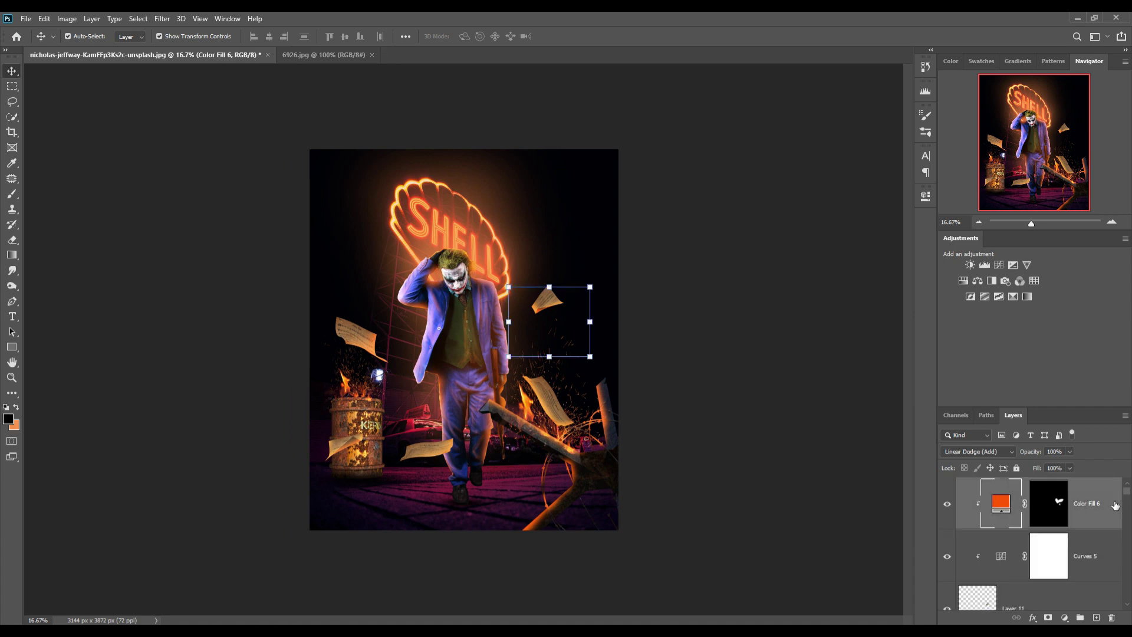
pyautogui.hotkey('ctrl', 'shift', 'alt', 'e')
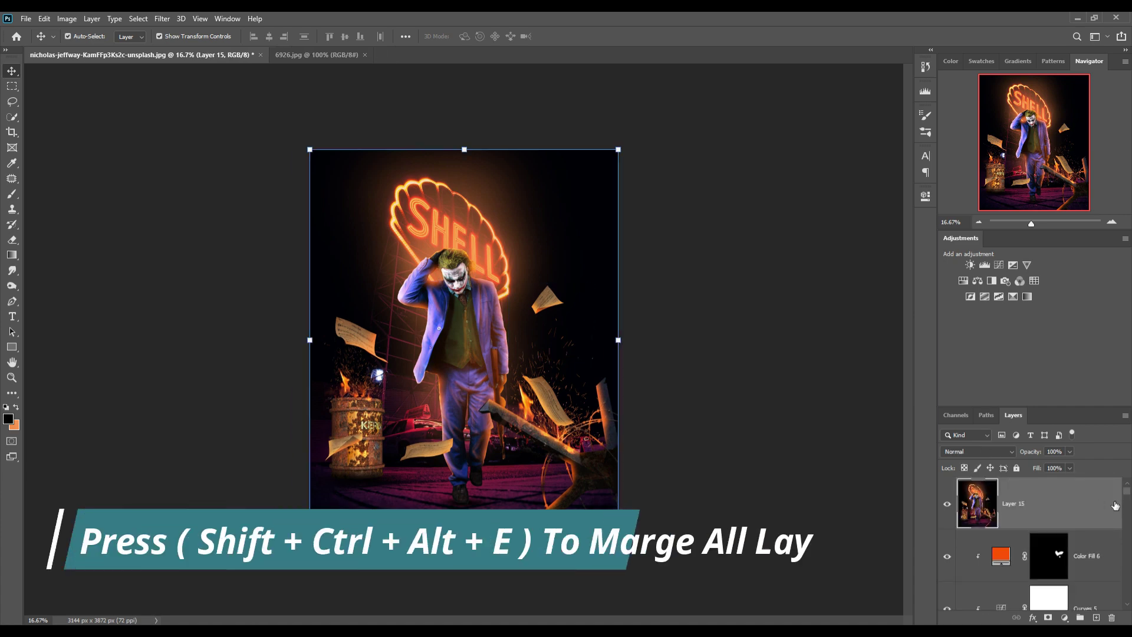
pyautogui.rightClick(1085, 506)
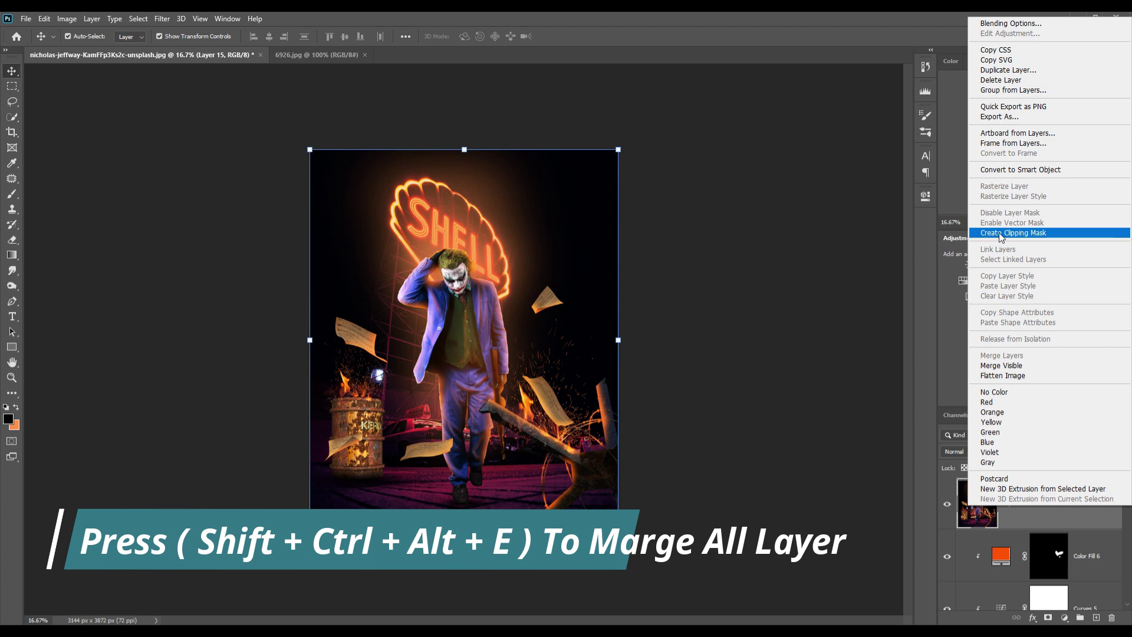
pyautogui.press('Escape')
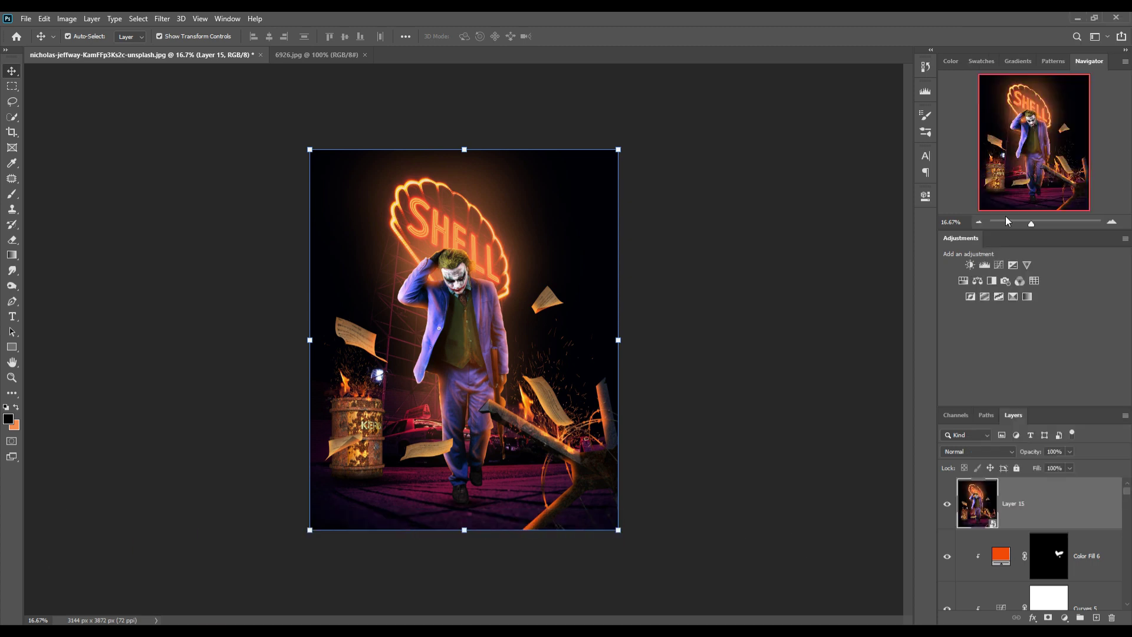
pyautogui.click(162, 18)
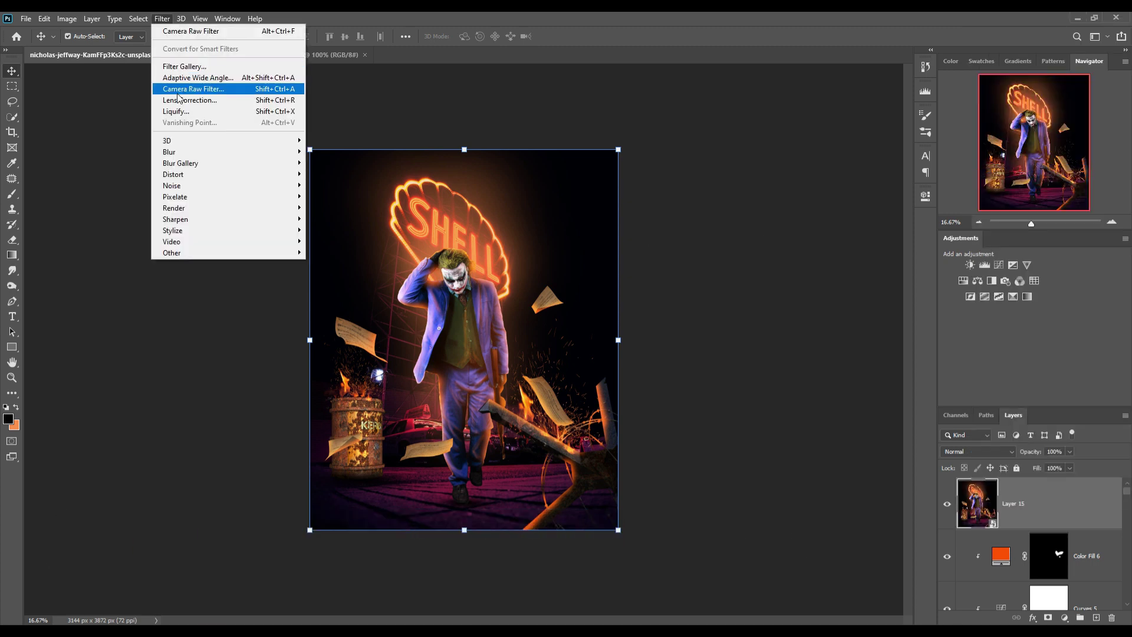
pyautogui.click(177, 92)
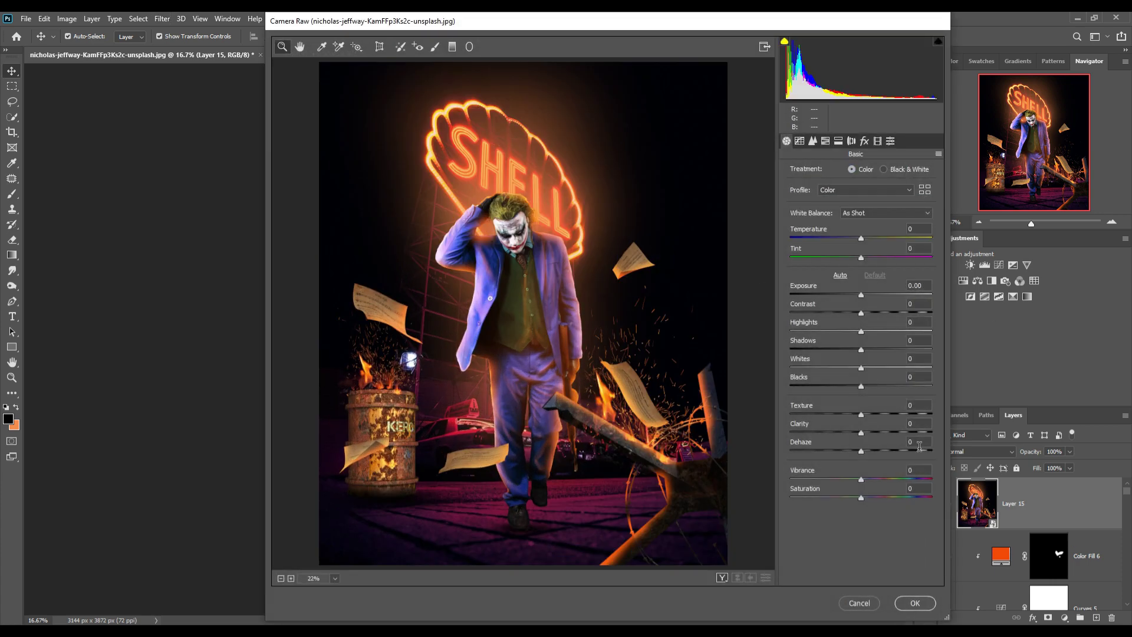
# Grade with contrast +19, highlights +8, curve highlights +5, sharpening 49 and split toning
pyautogui.moveTo(862, 317); pyautogui.dragTo(875, 317)
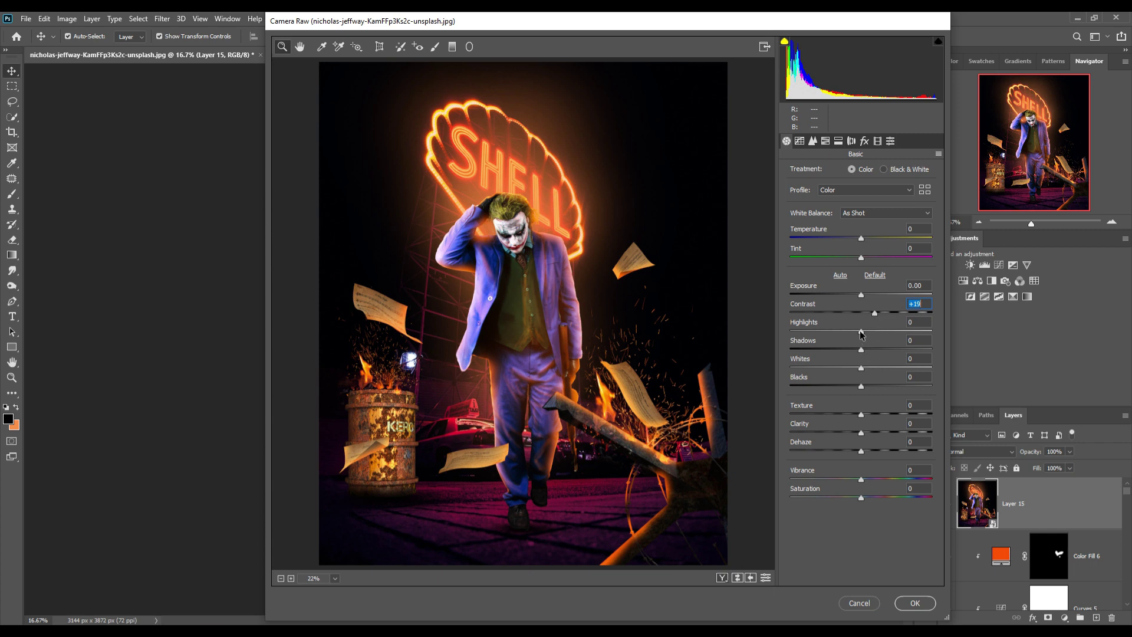
pyautogui.moveTo(865, 332)
pyautogui.mouseDown()
pyautogui.moveTo(850, 351)
pyautogui.moveTo(864, 368)
pyautogui.moveTo(848, 386)
pyautogui.mouseUp()
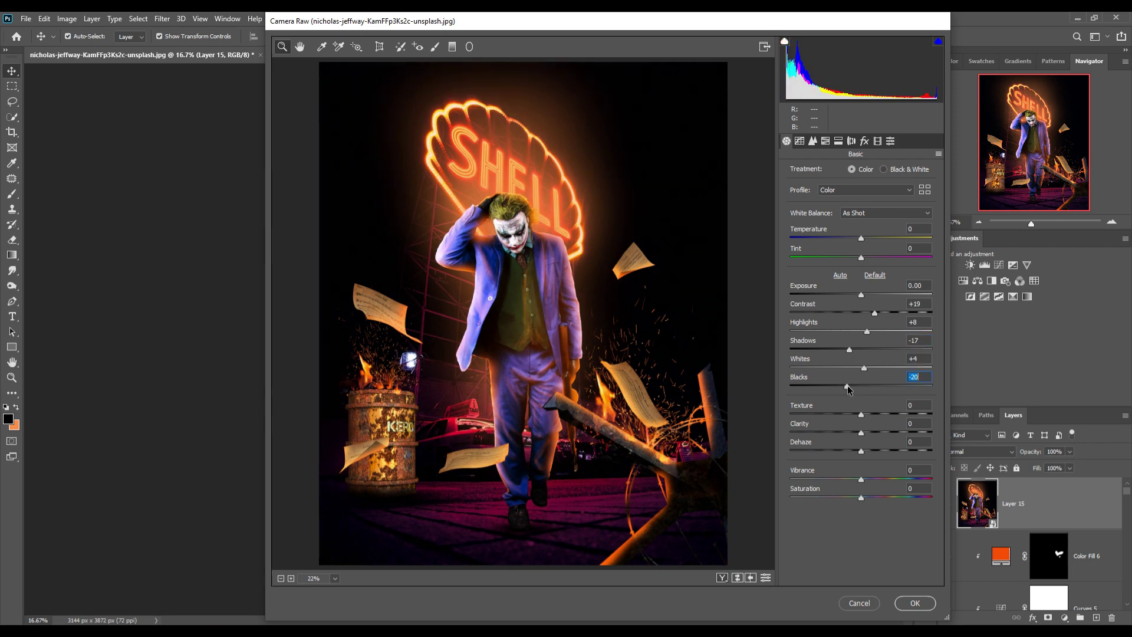
pyautogui.click(862, 434)
pyautogui.click(800, 140)
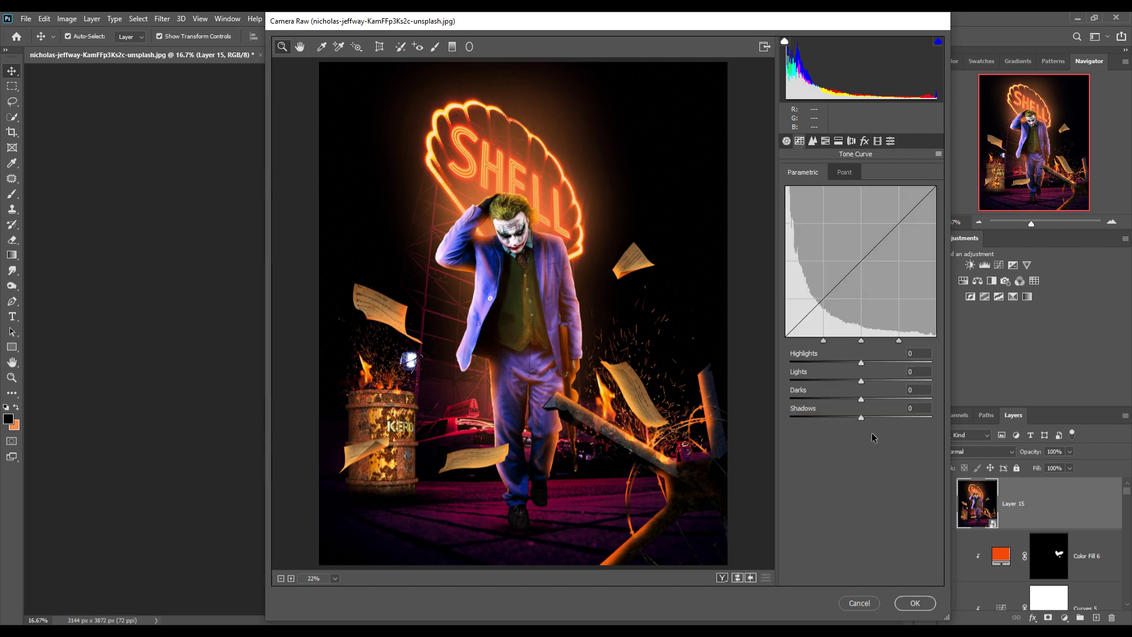
pyautogui.moveTo(861, 362)
pyautogui.mouseDown()
pyautogui.moveTo(855, 399)
pyautogui.moveTo(867, 419)
pyautogui.mouseUp()
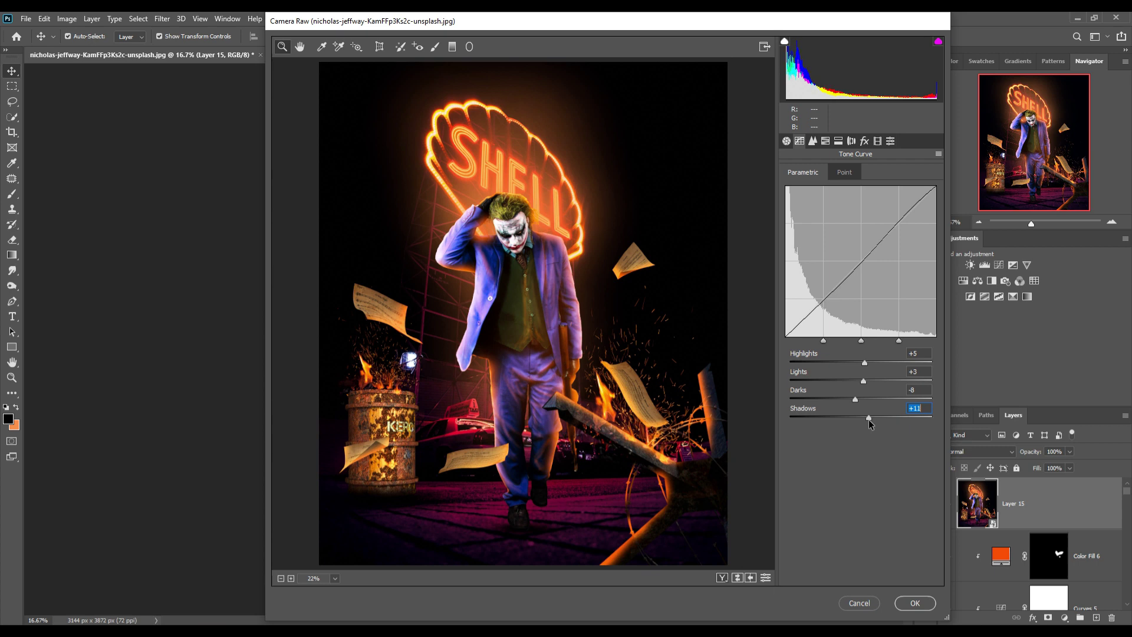
pyautogui.click(813, 140)
pyautogui.moveTo(790, 190)
pyautogui.mouseDown()
pyautogui.moveTo(836, 193)
pyautogui.moveTo(808, 188)
pyautogui.moveTo(801, 212)
pyautogui.mouseUp()
pyautogui.click(838, 141)
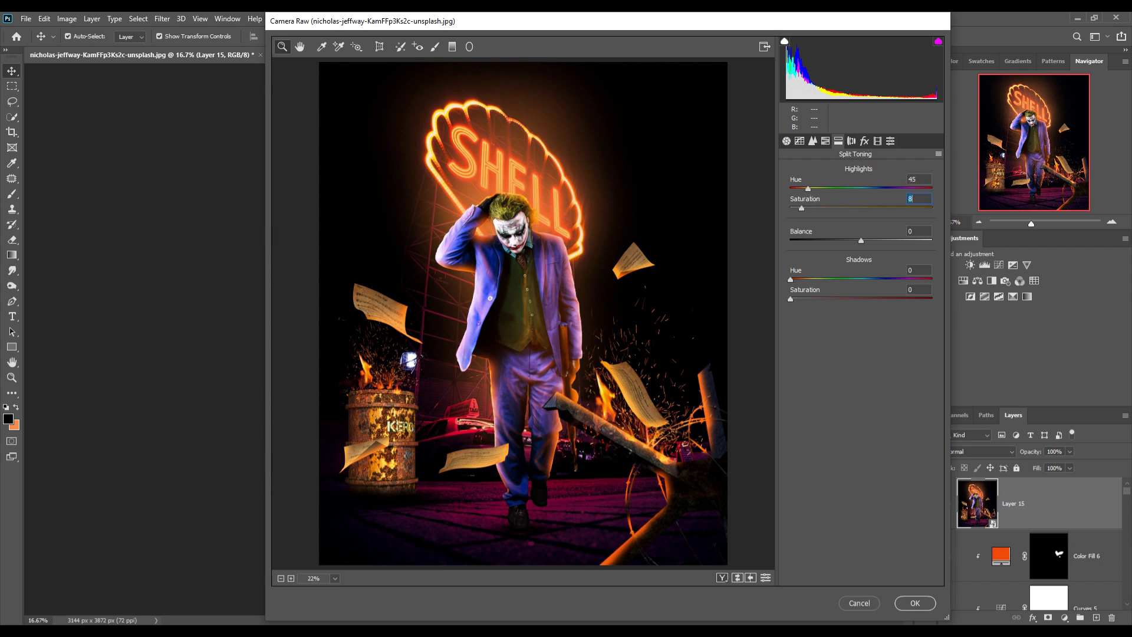
pyautogui.click(913, 602)
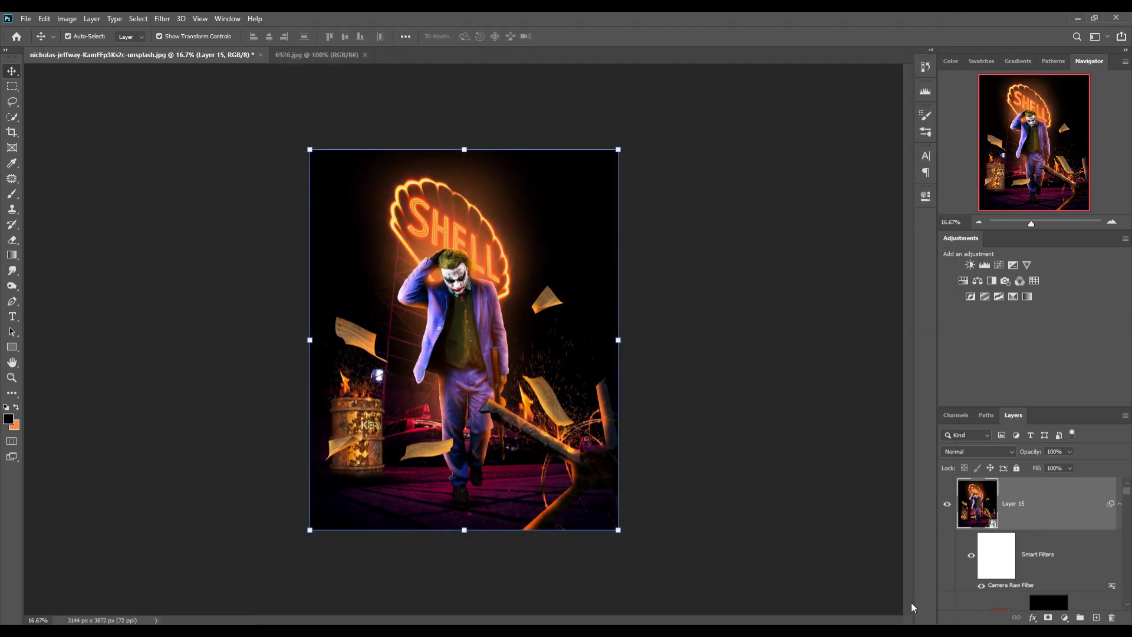